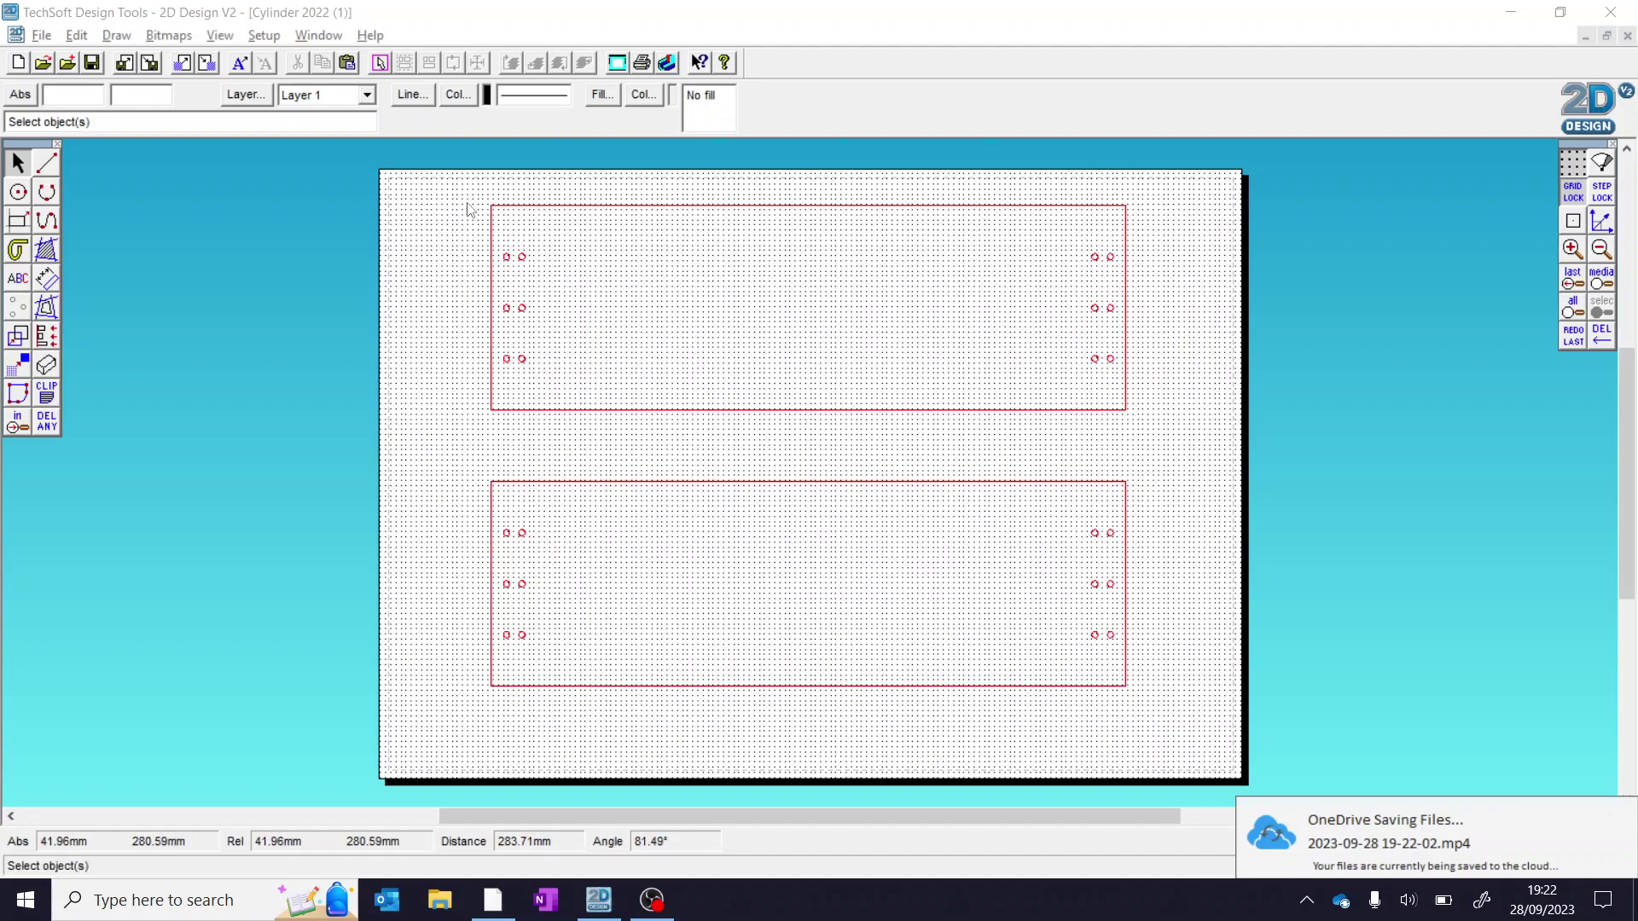
click(41, 35)
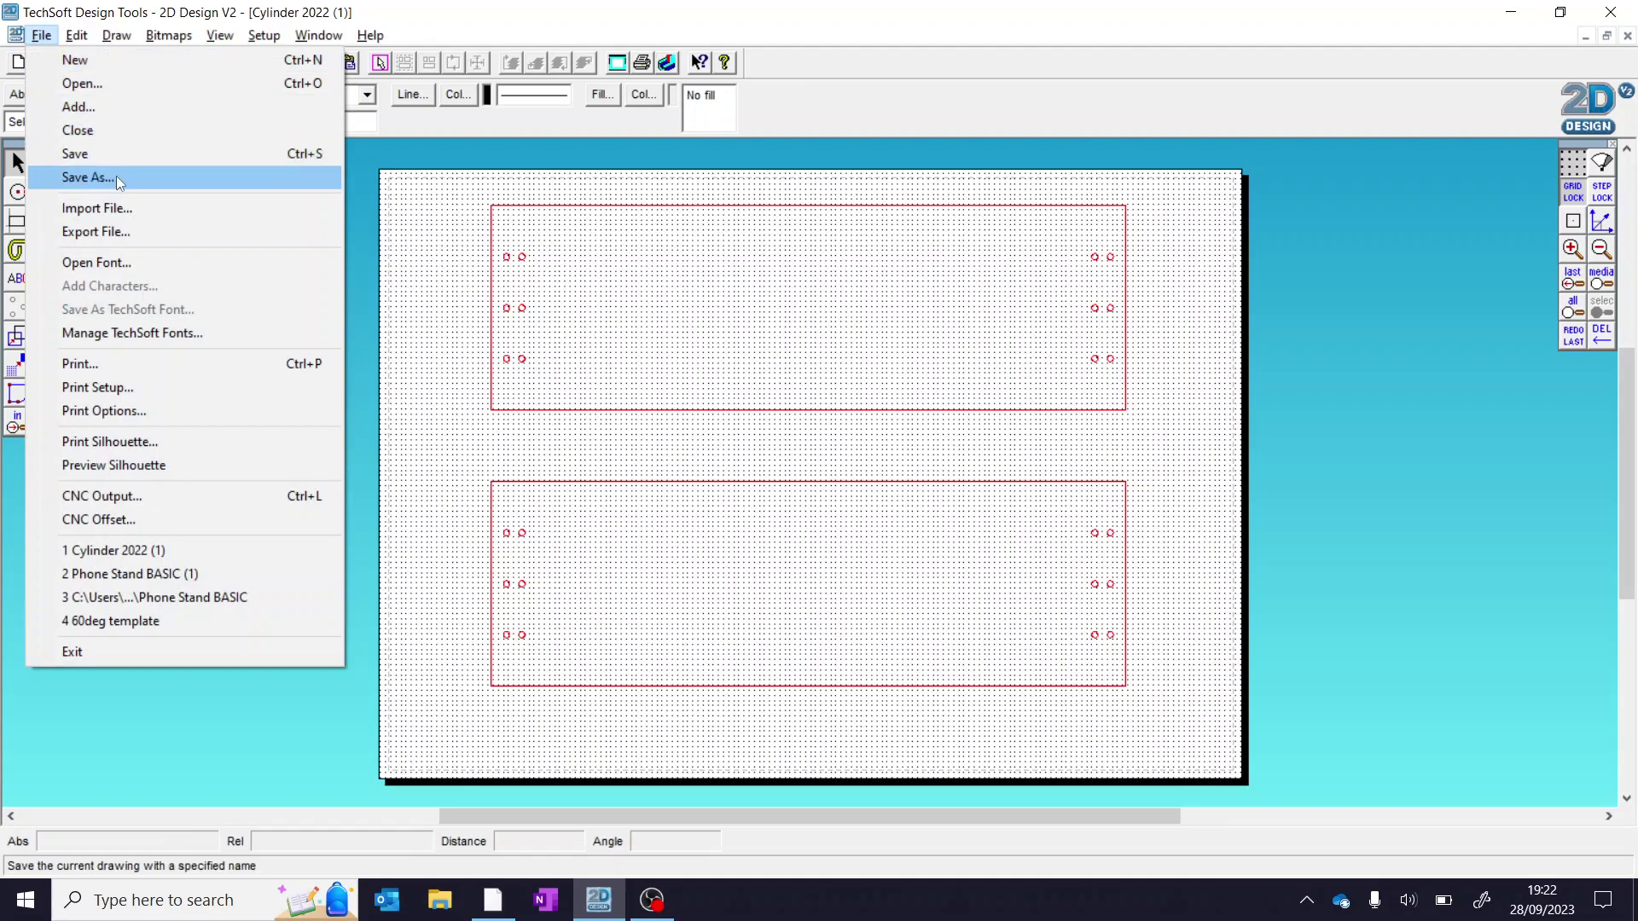
click(116, 175)
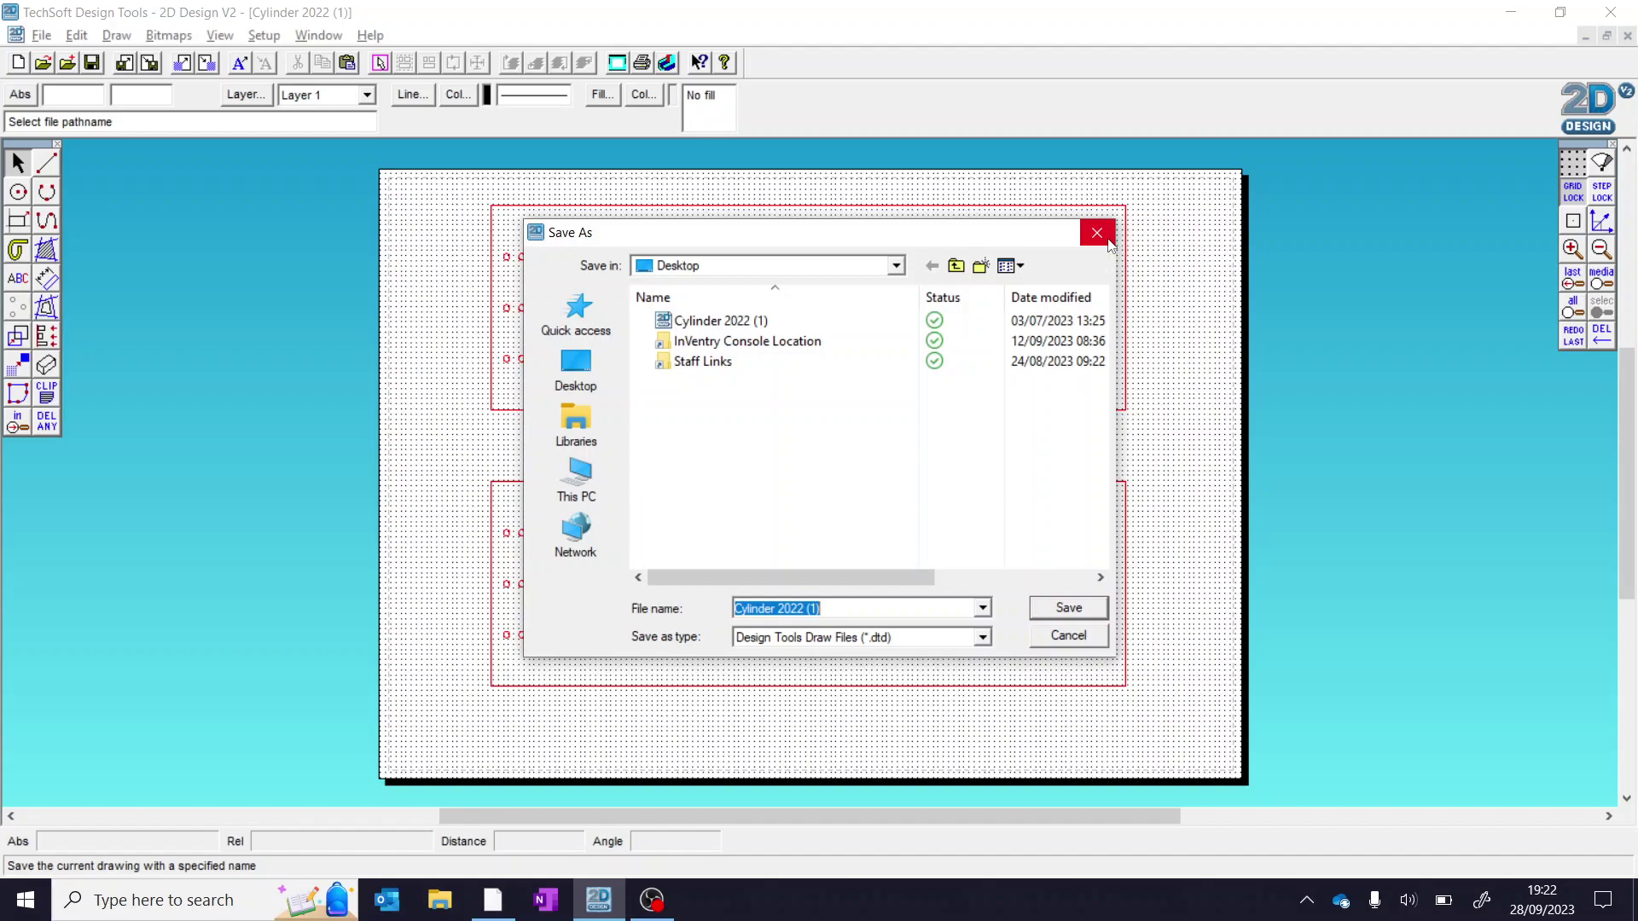
click(1097, 233)
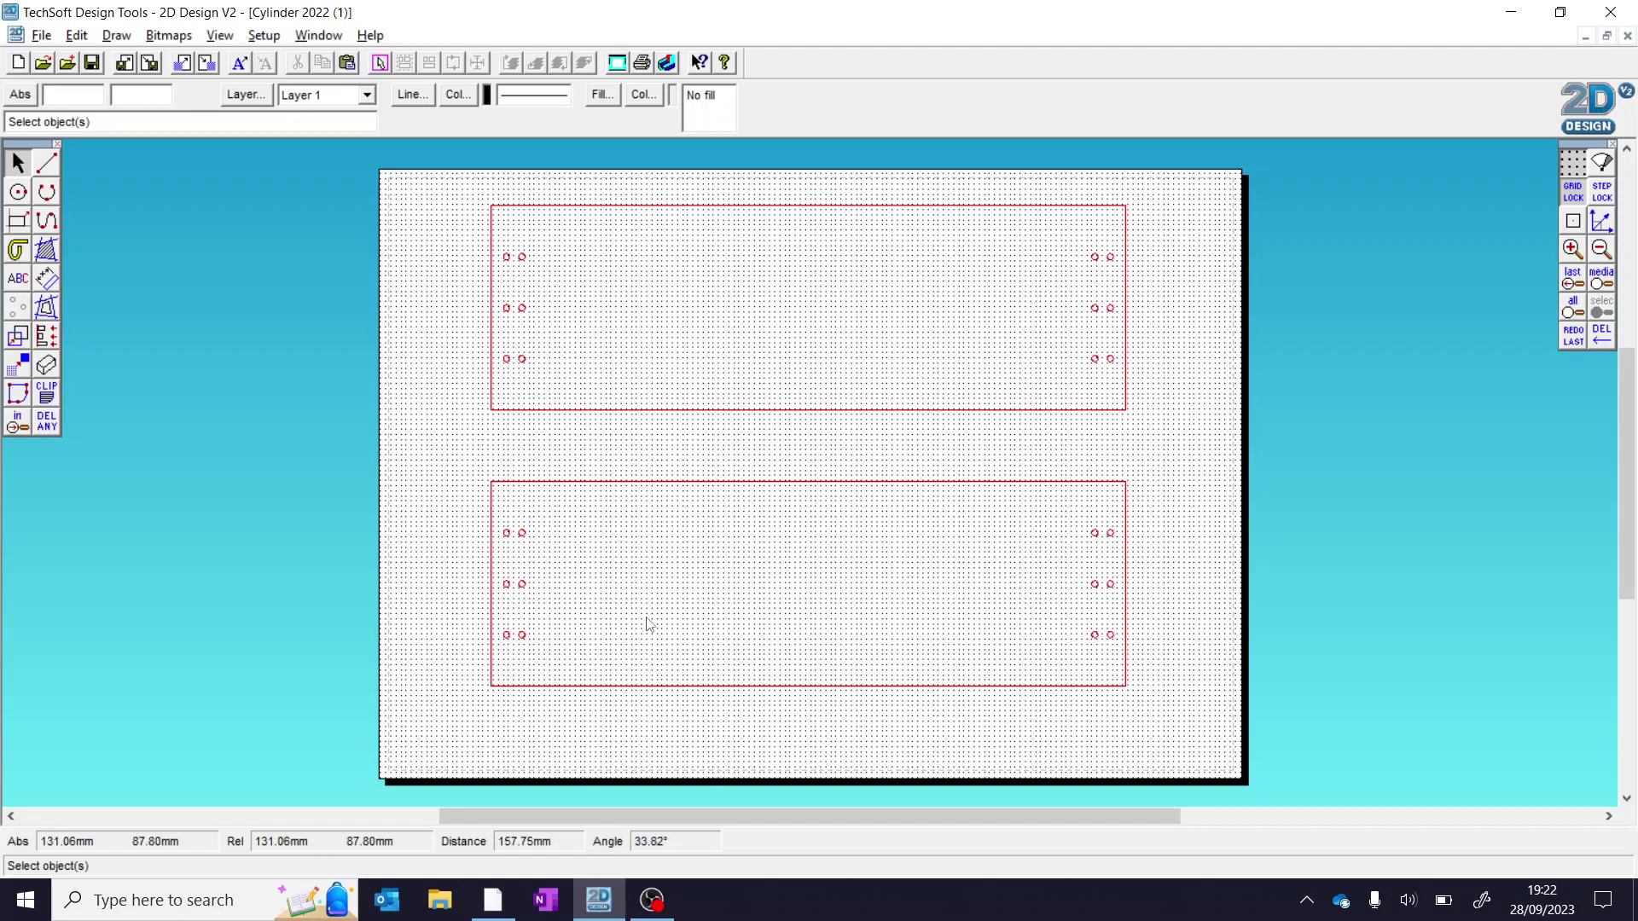
Switch to the Chrome browser and search Google Images for "dinosaur silhouette".
click(493, 900)
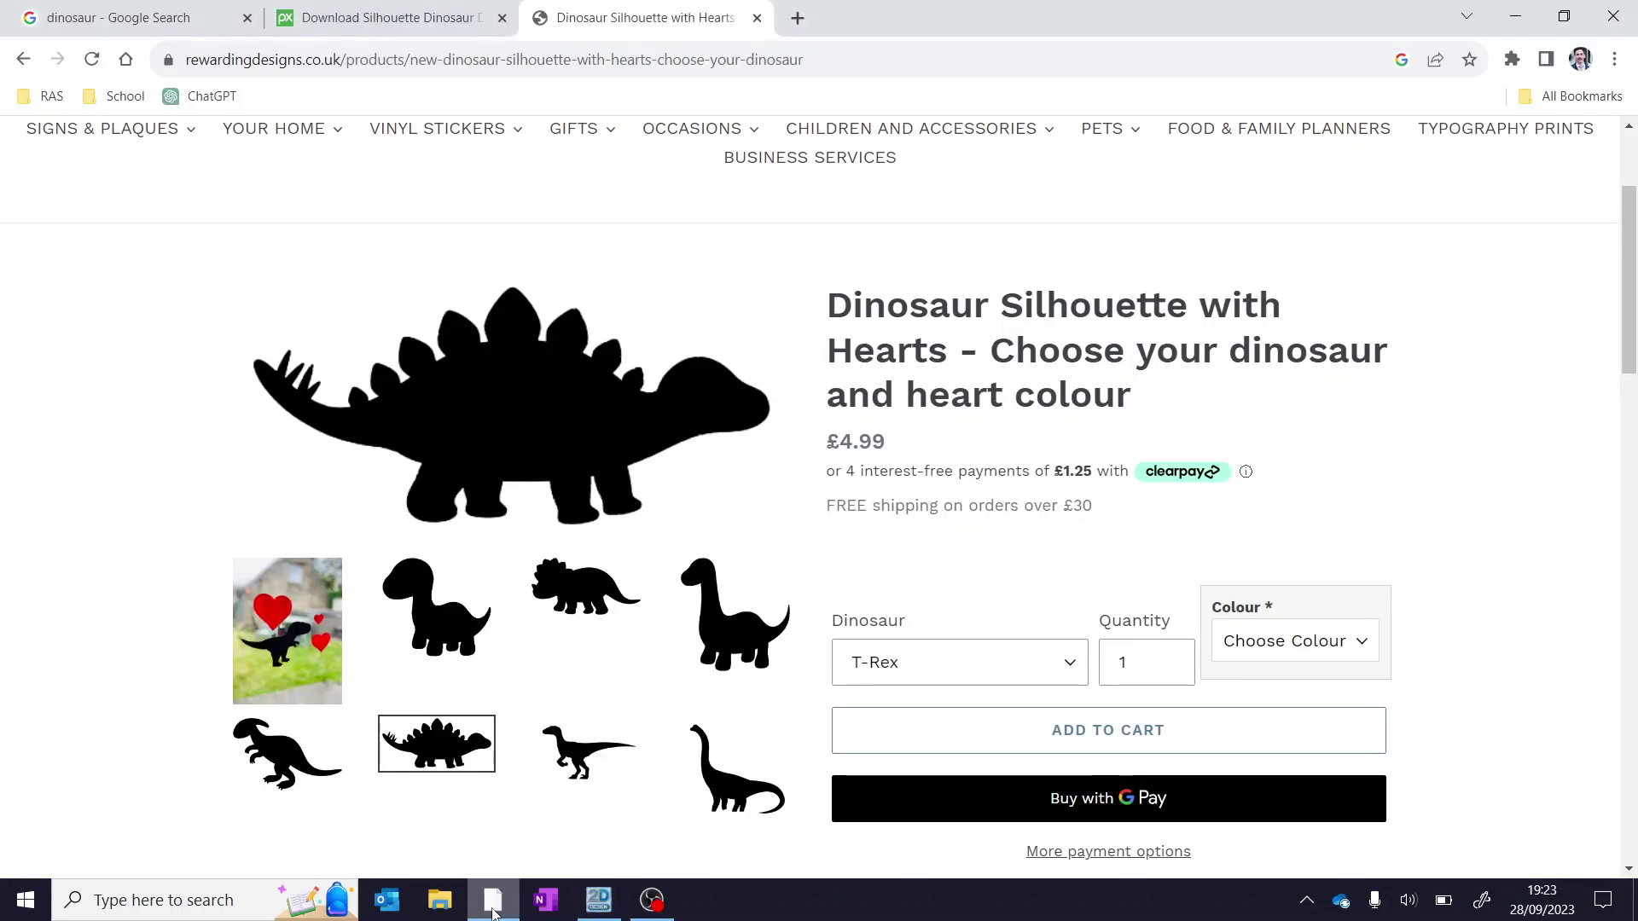
click(205, 24)
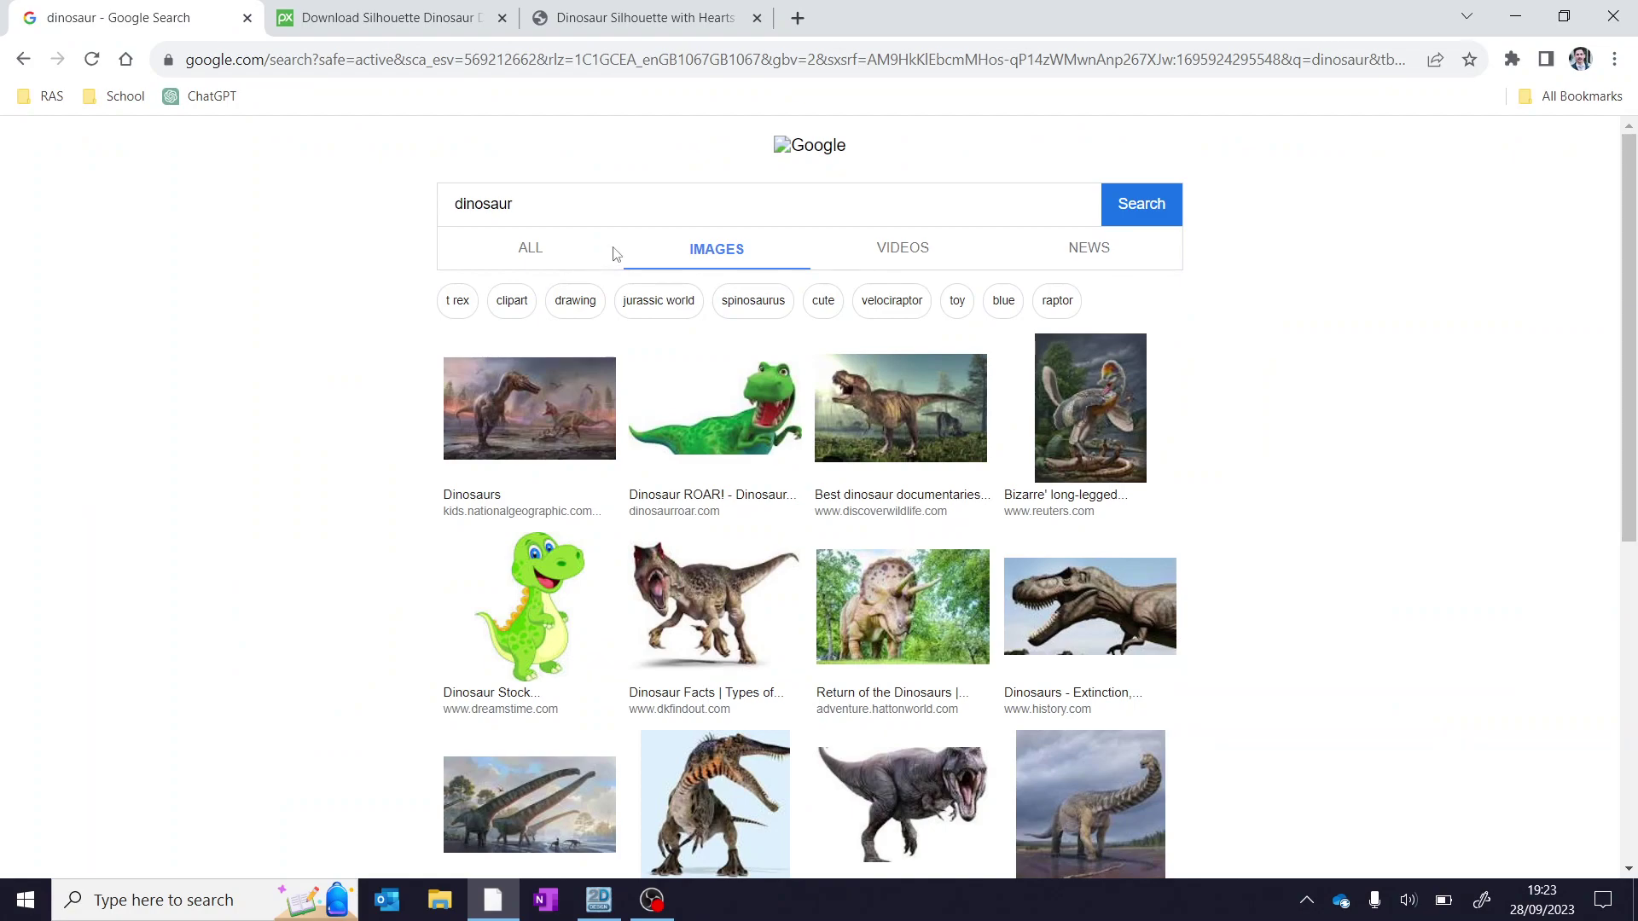
scroll(685, 381, down, 1)
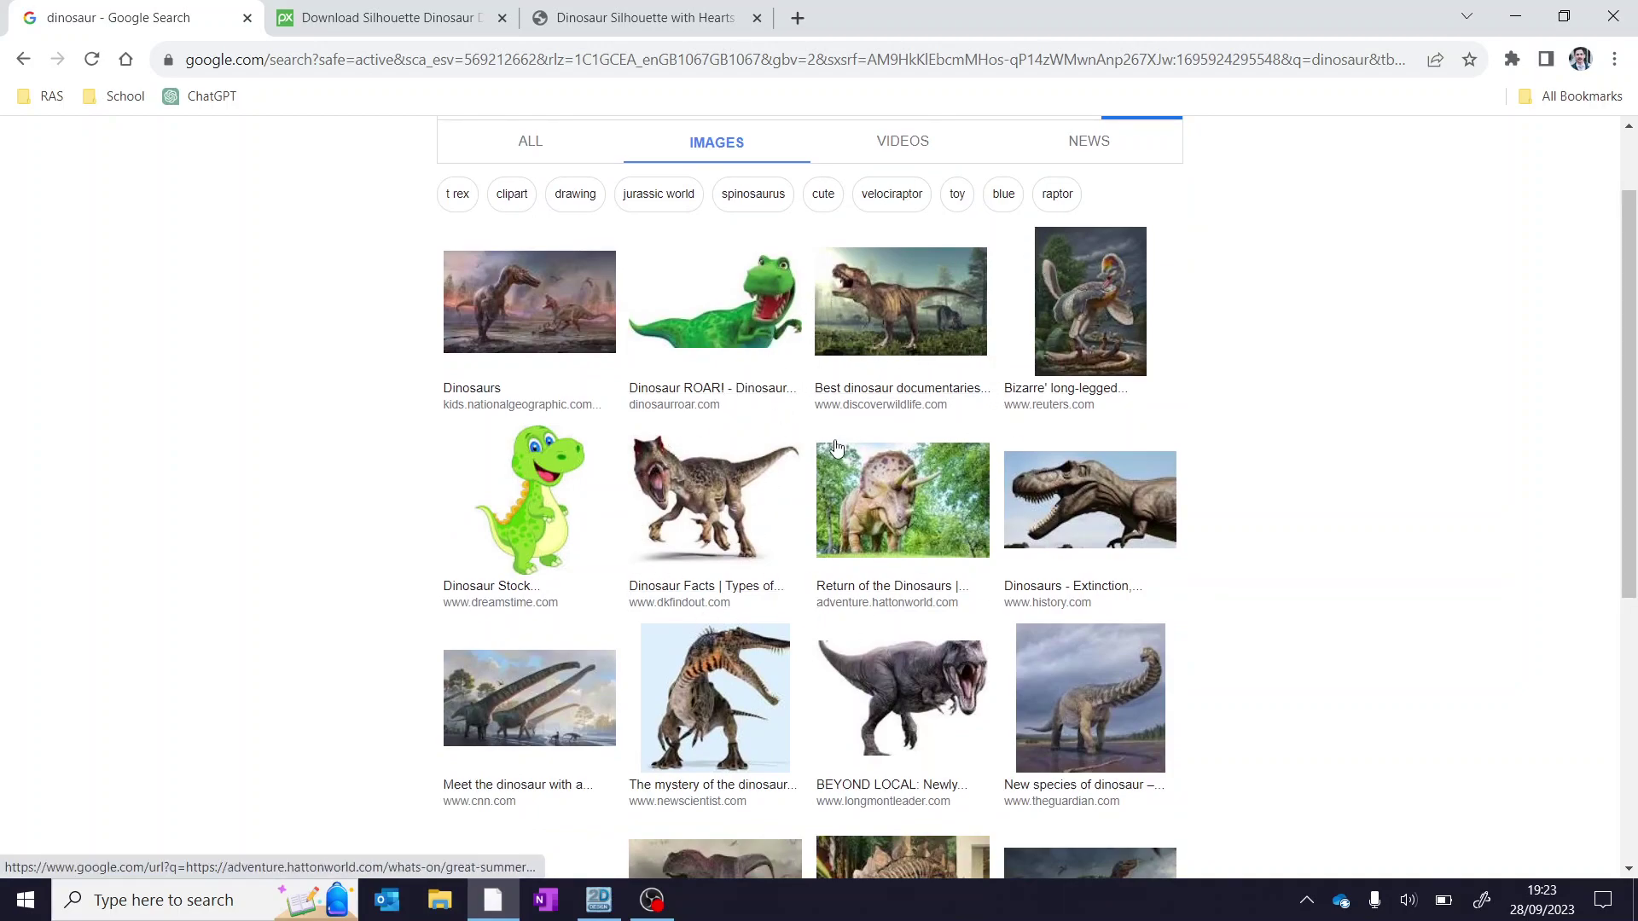
scroll(582, 212, up, 1)
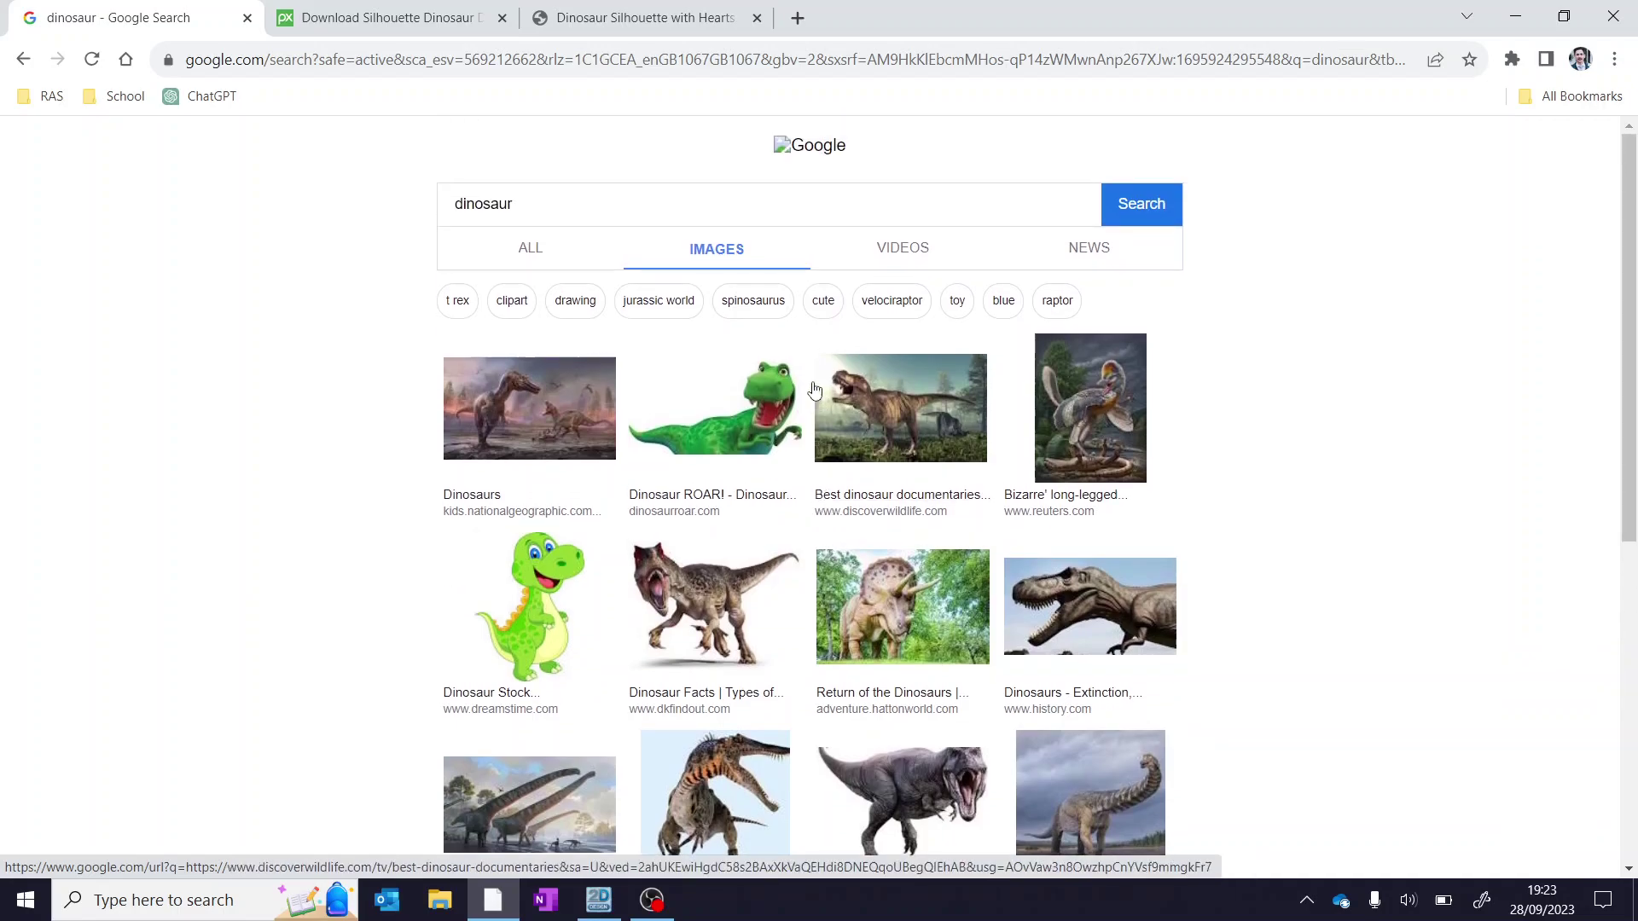
click(580, 207)
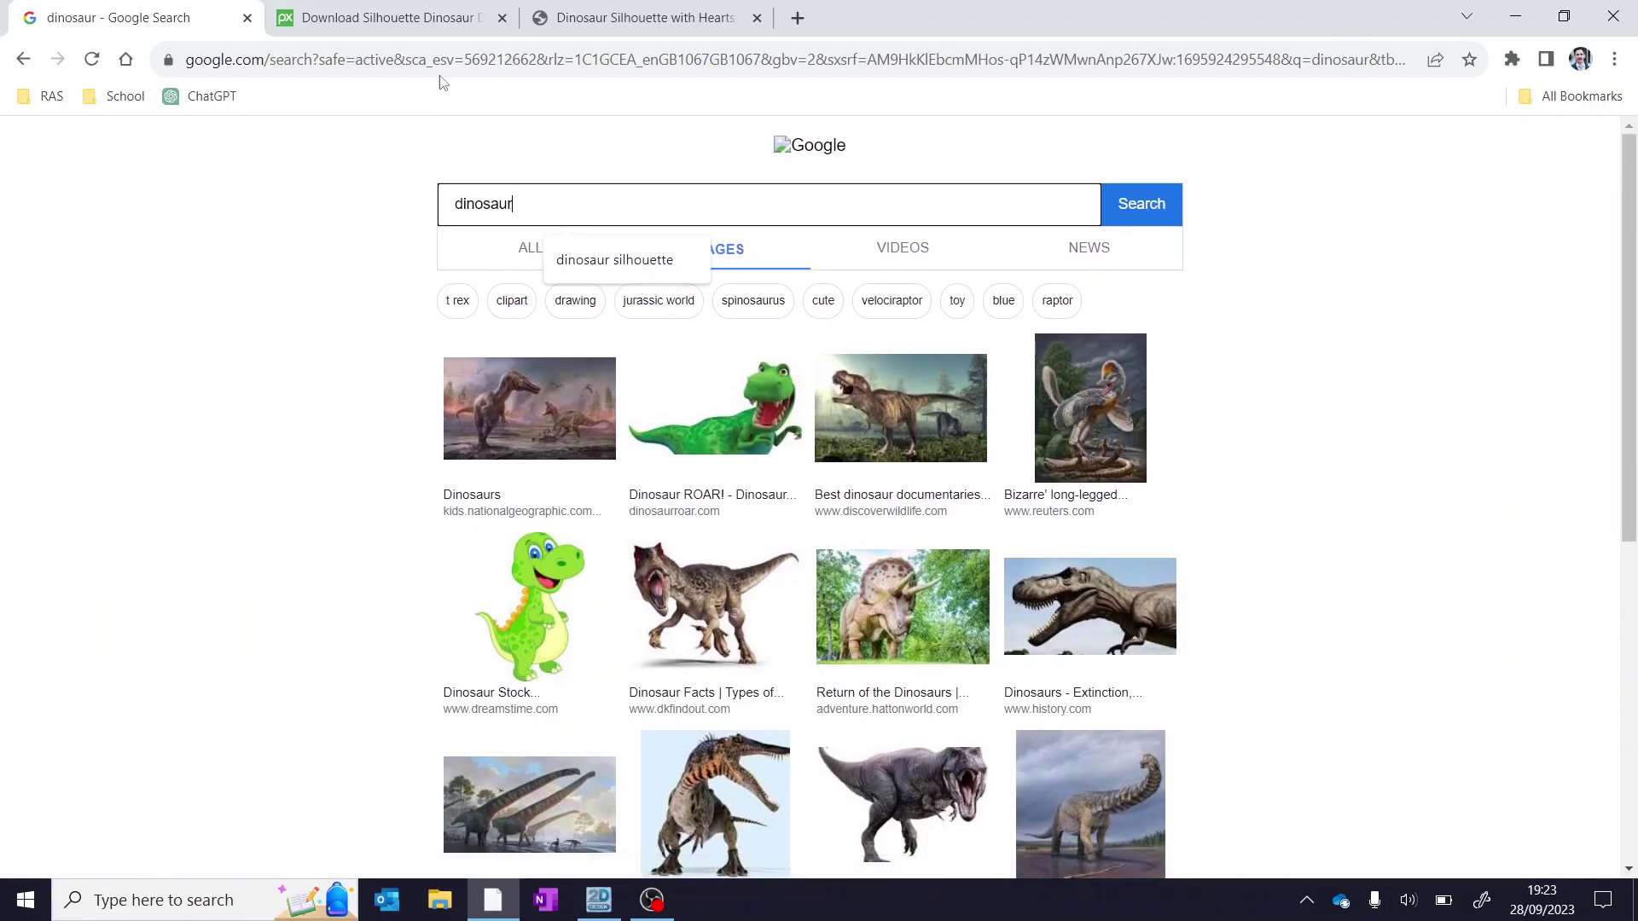
click(679, 261)
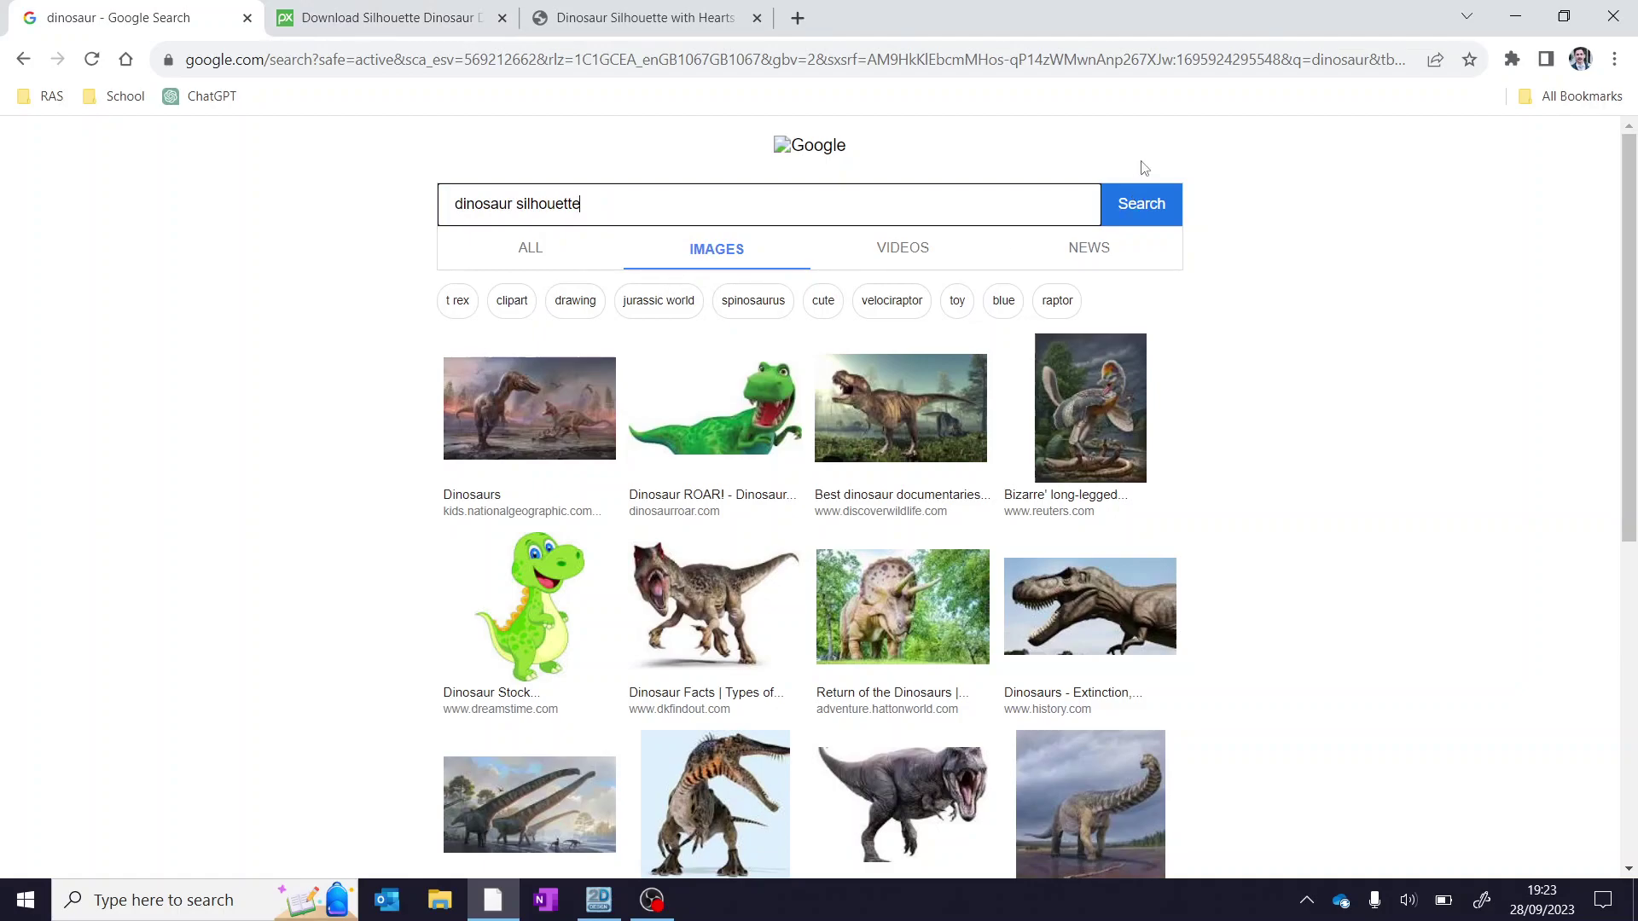
click(1154, 204)
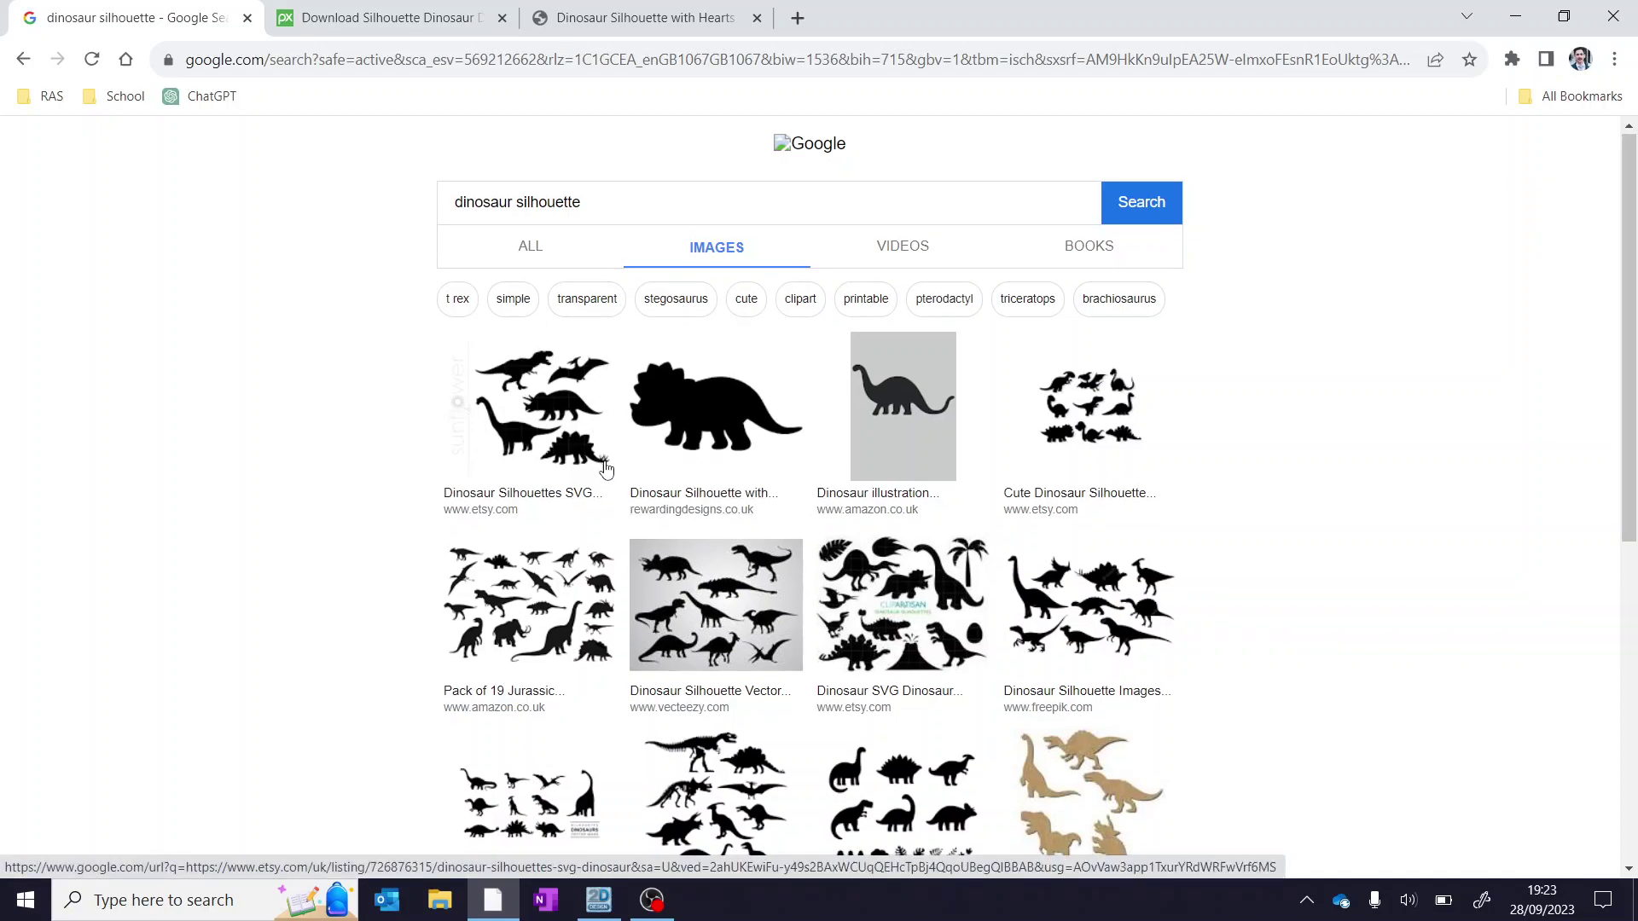
Compare the silhouette search results with the dinosaur images on the open Pixabay and Rewarding Designs pages.
scroll(570, 695, down, 2)
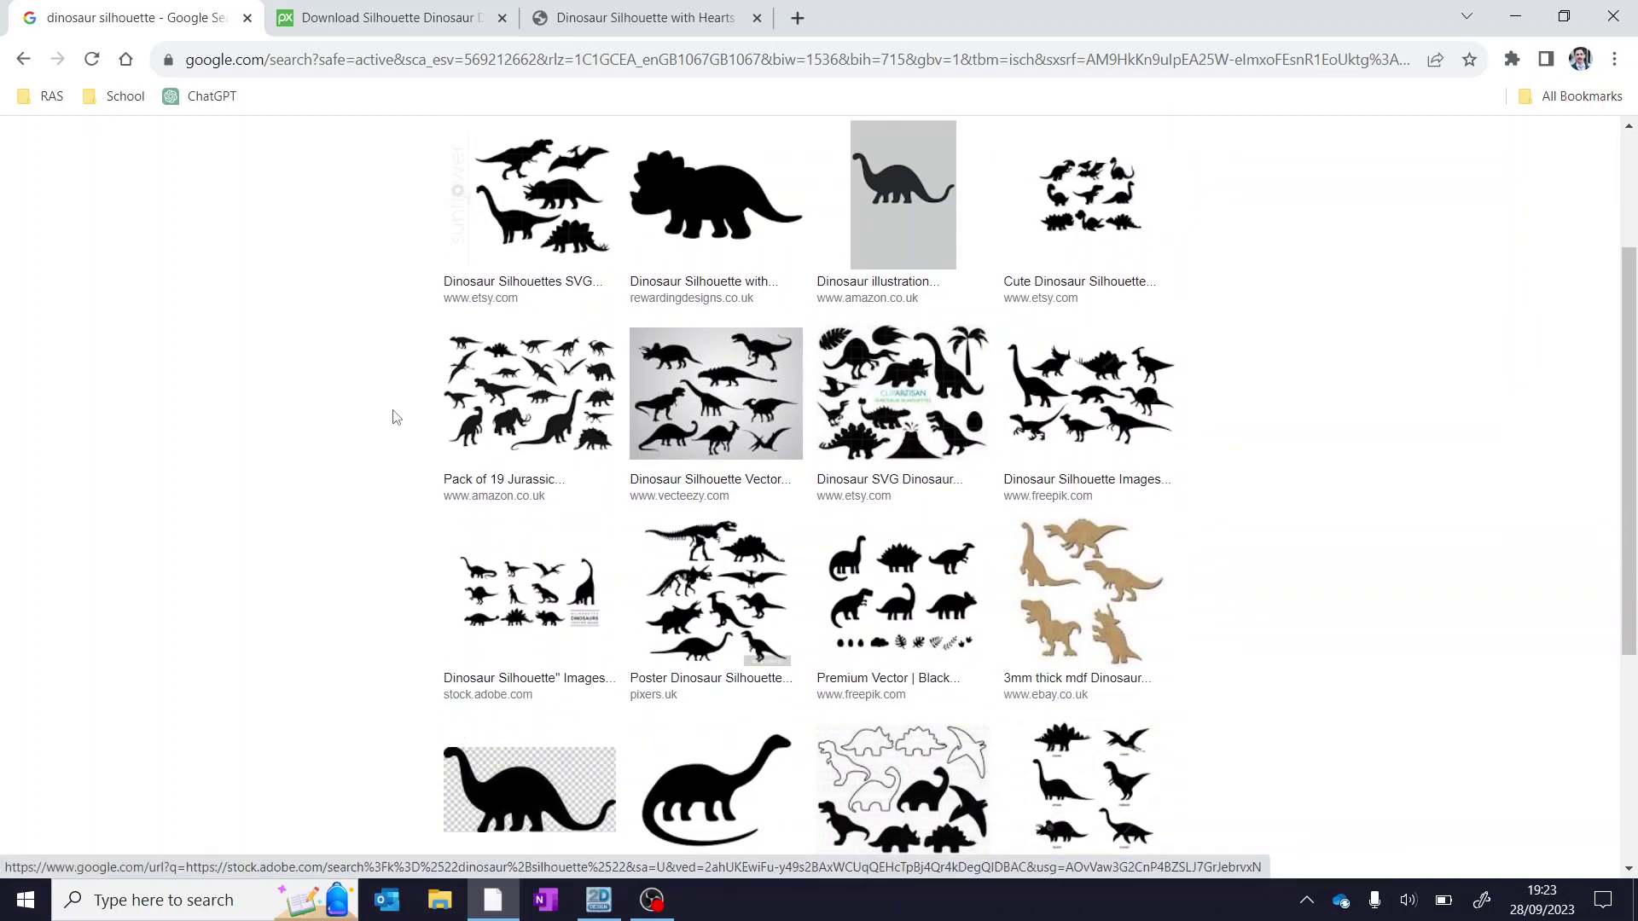
click(379, 12)
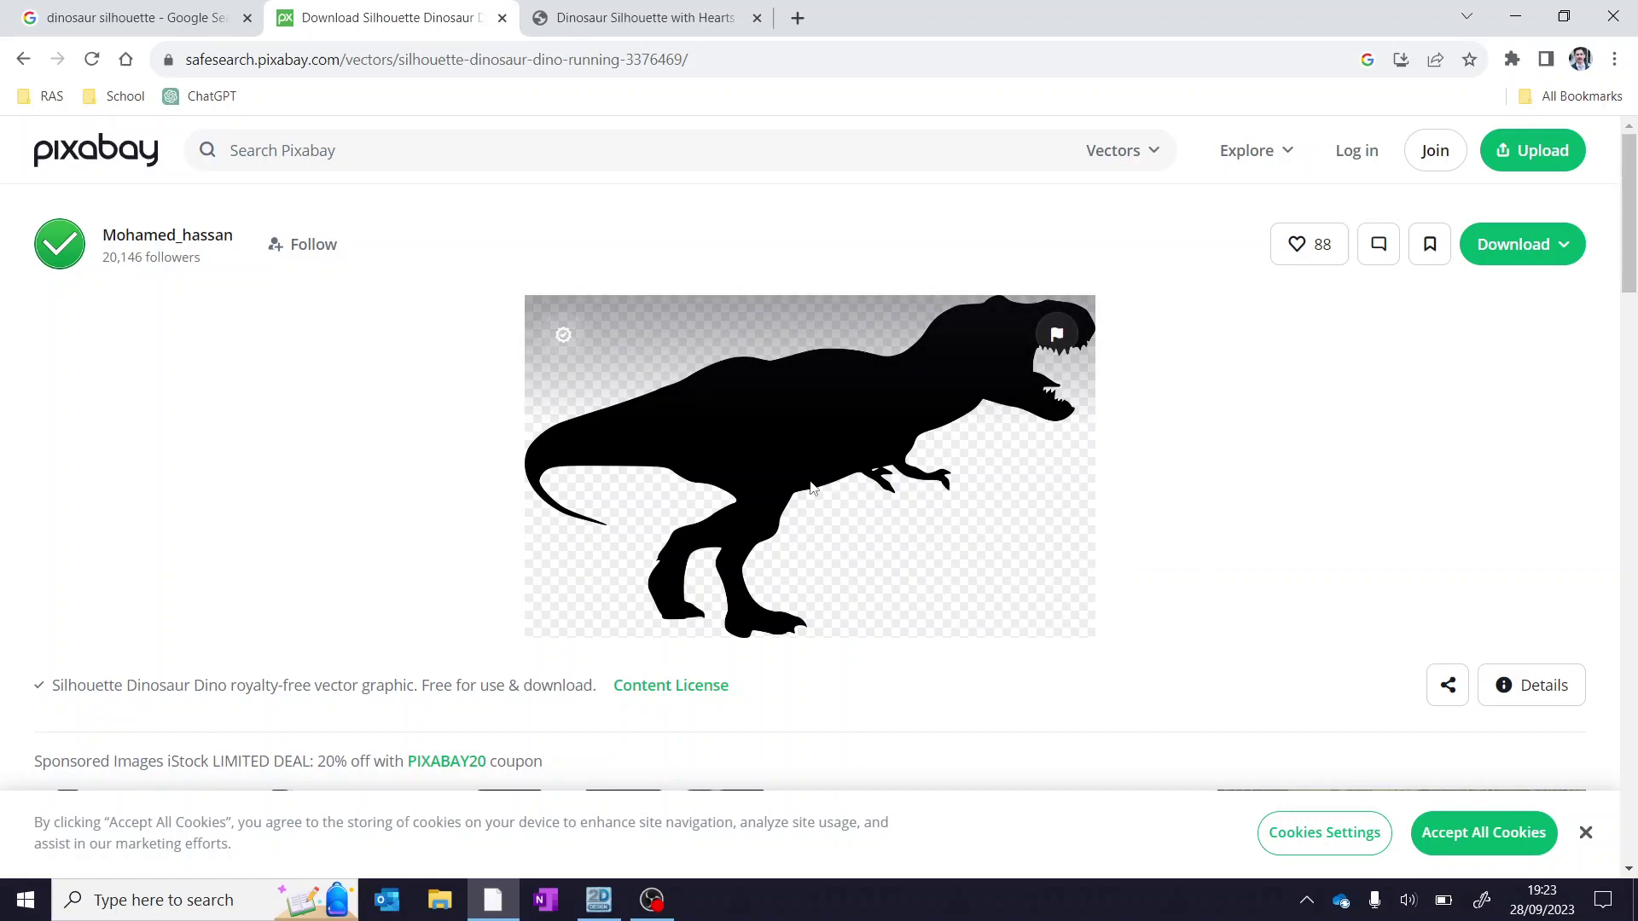
click(576, 30)
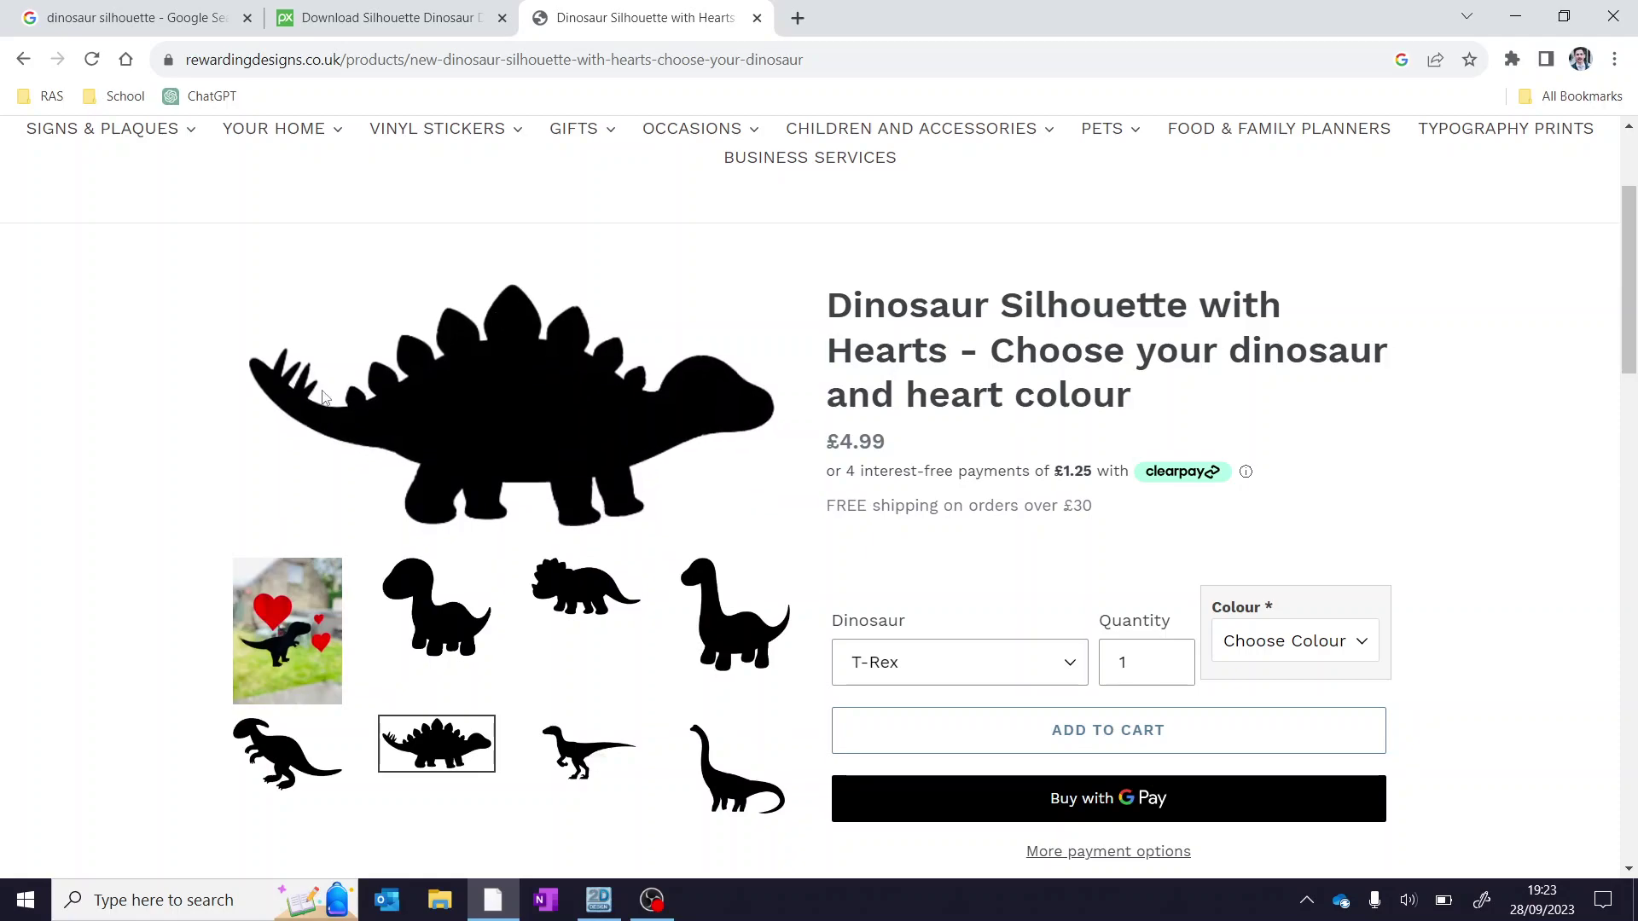
click(170, 17)
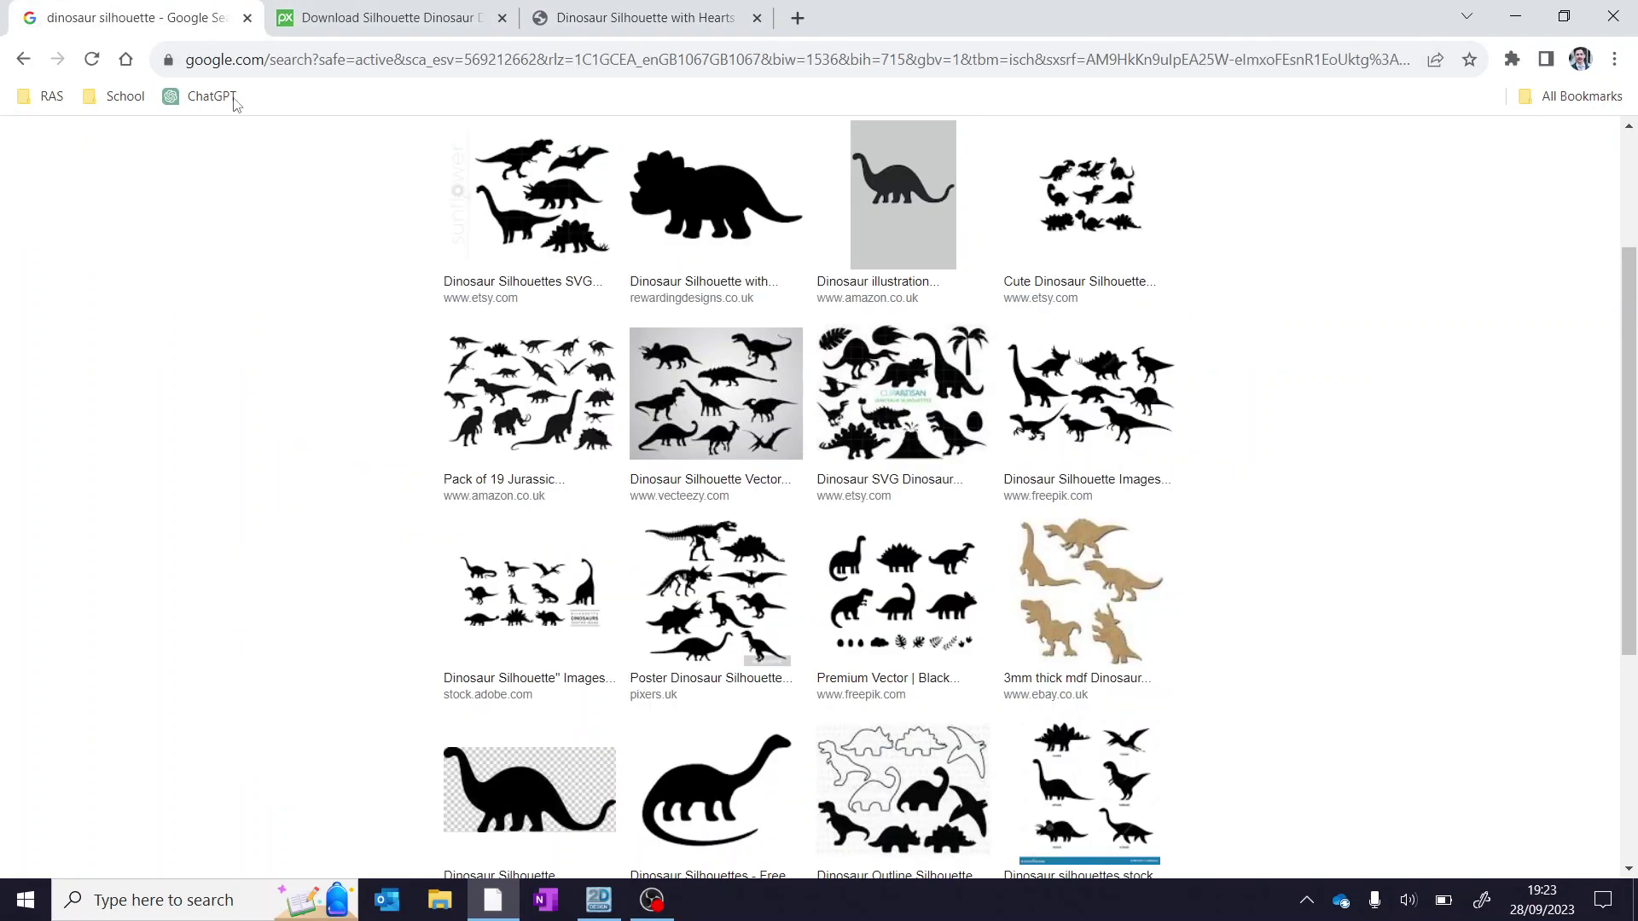
scroll(795, 361, down, 4)
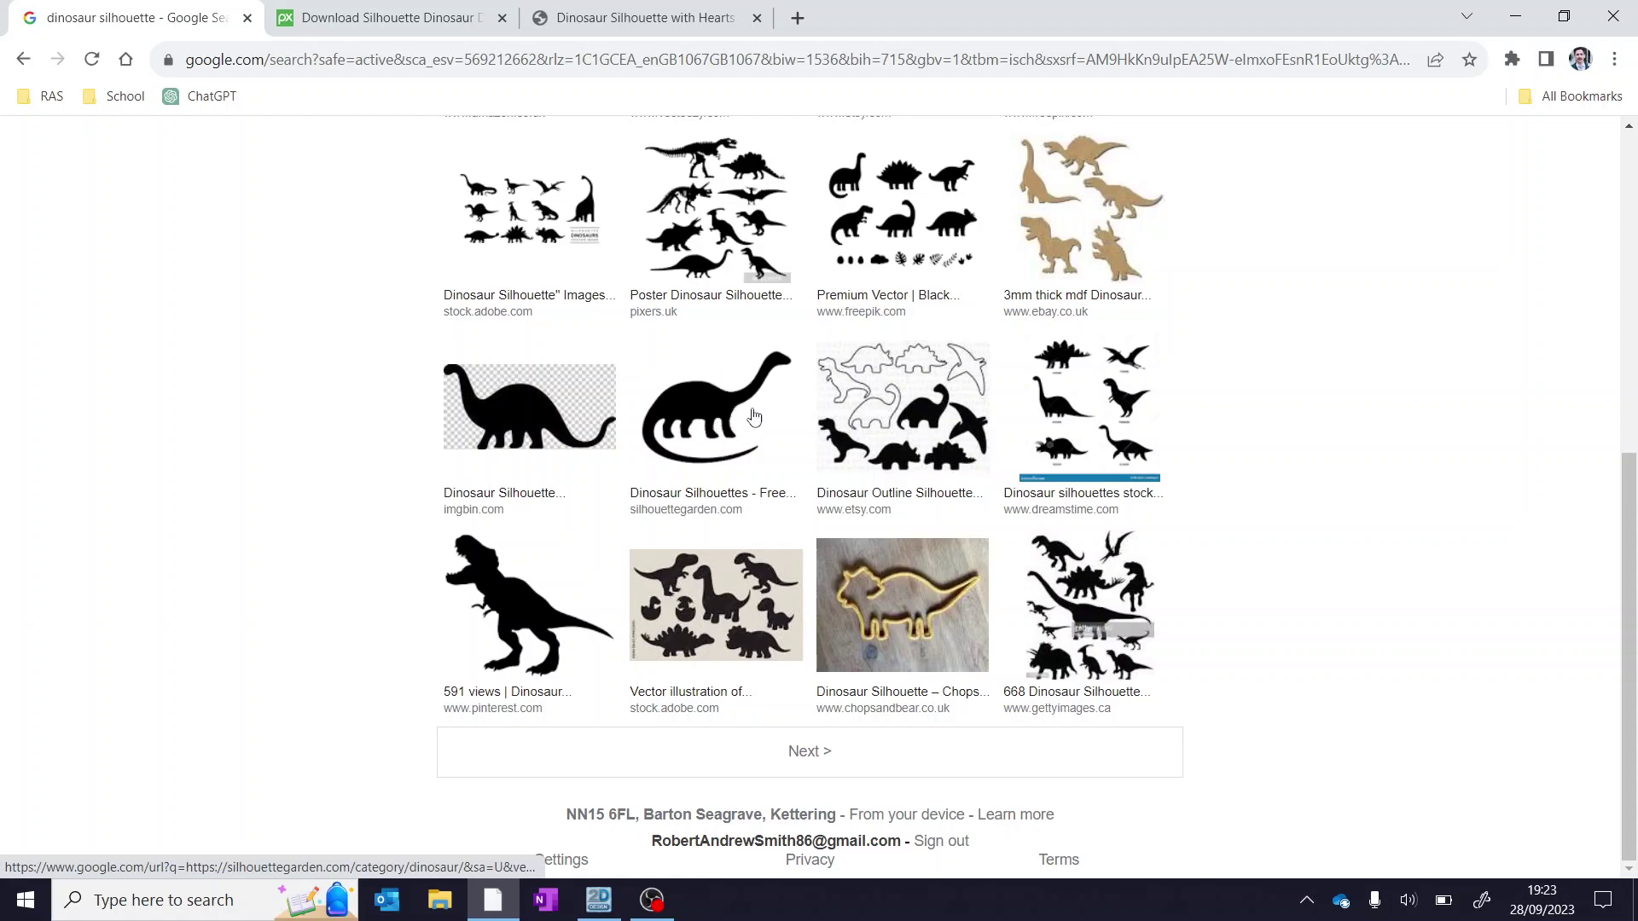
Copy the stegosaurus silhouette from the Rewarding Designs page and paste it into the 2D Design drawing over the upper rectangle.
click(614, 8)
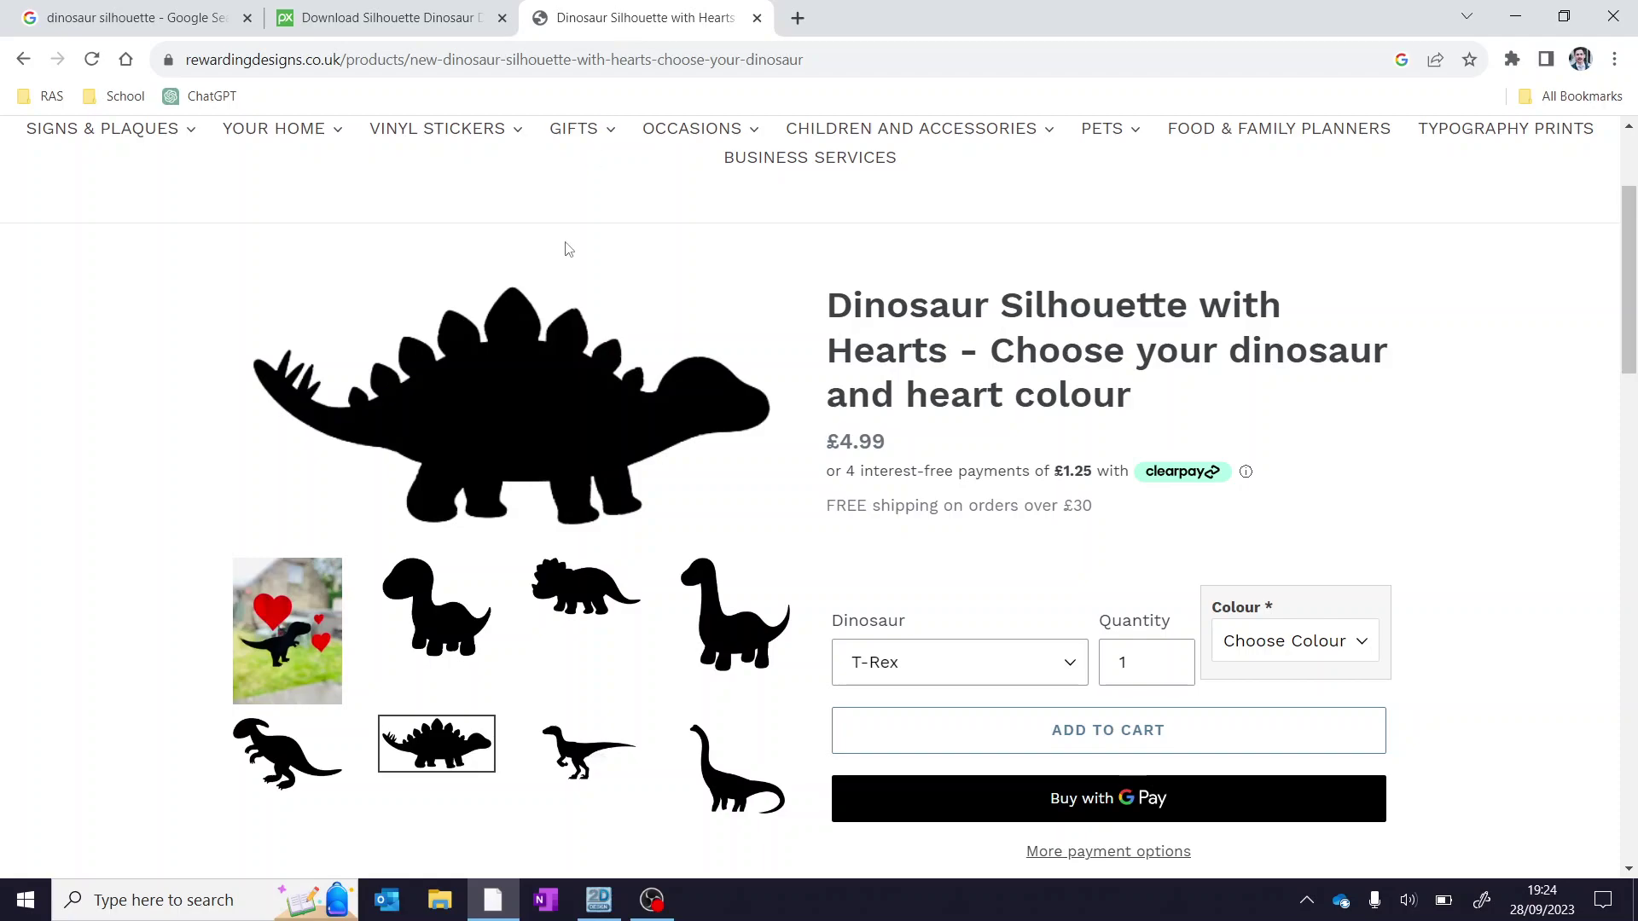
right_click(517, 363)
click(588, 418)
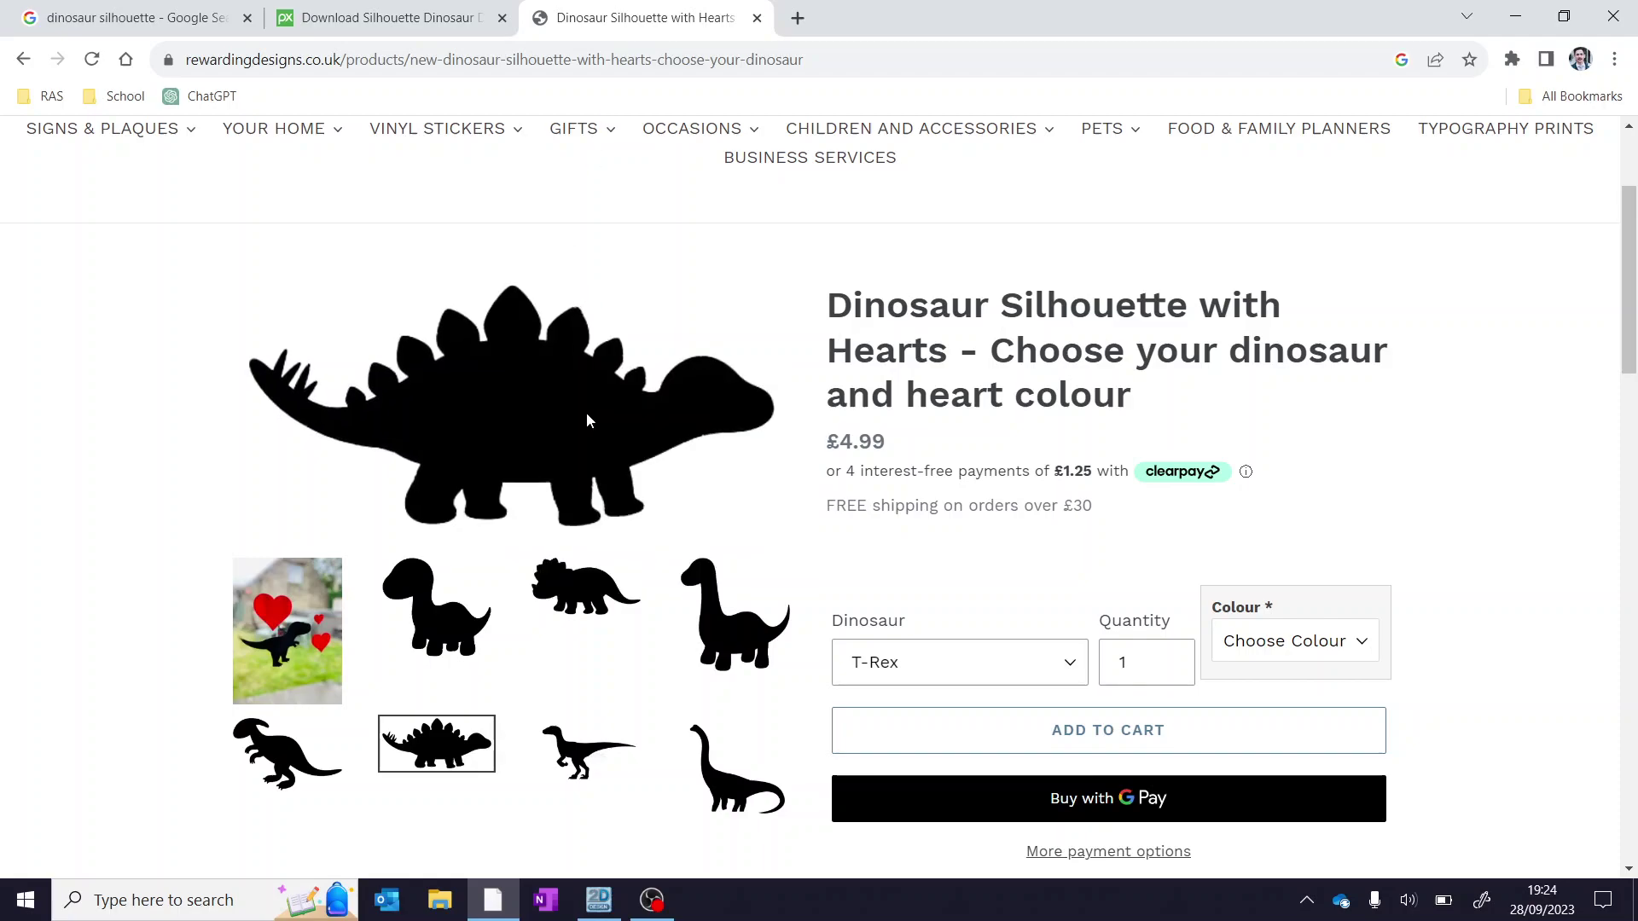
click(600, 907)
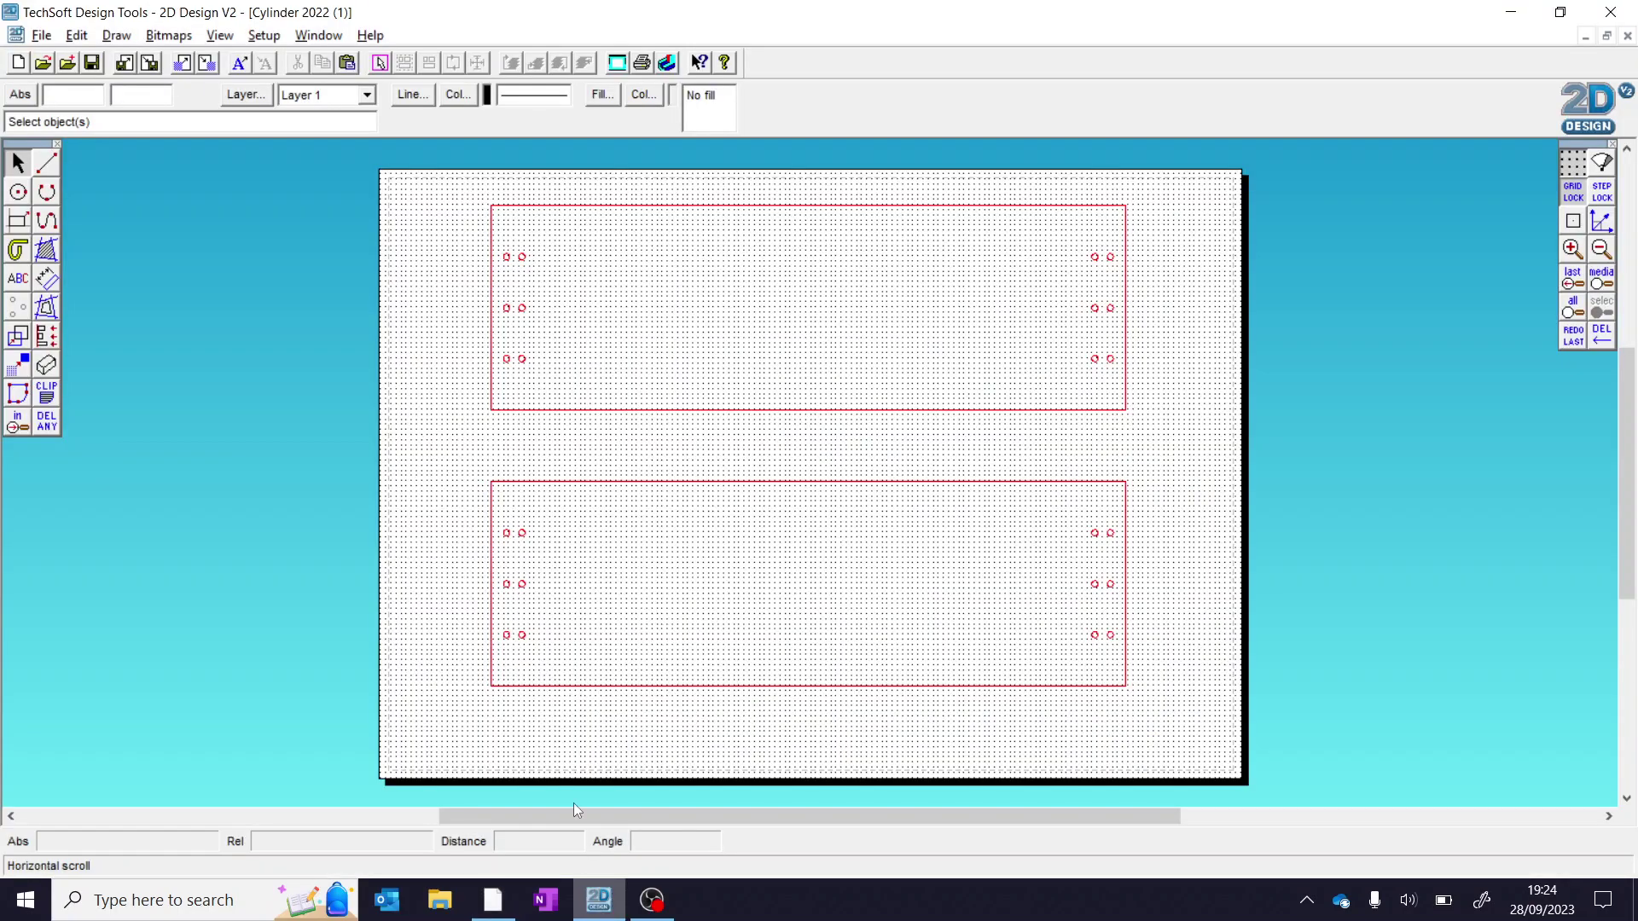
right_click(597, 295)
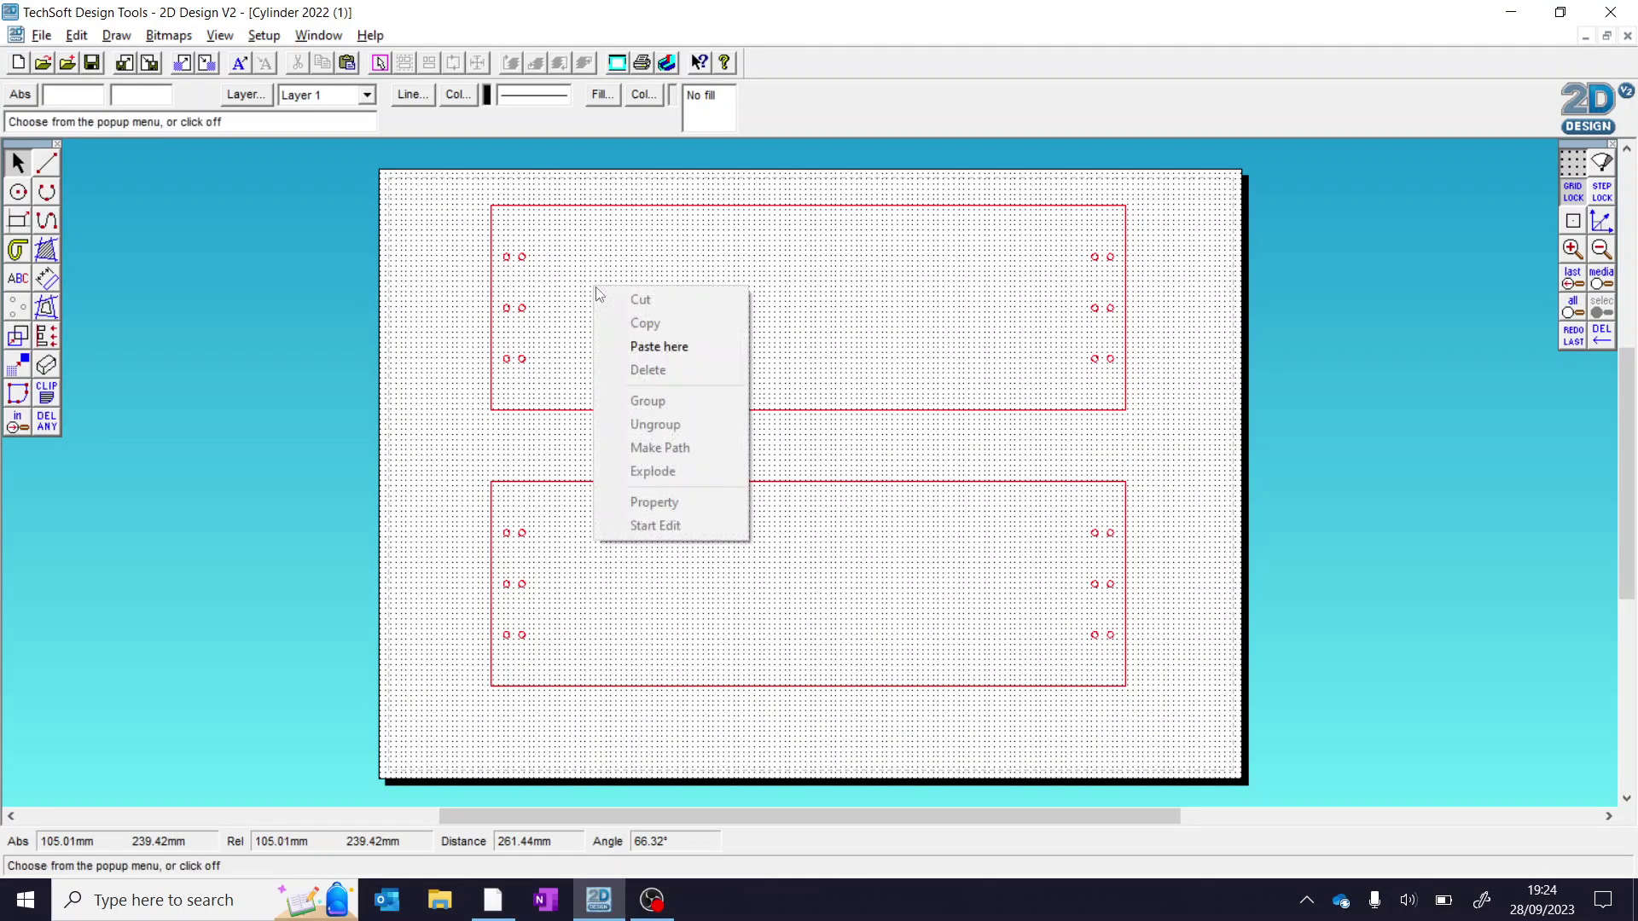
click(661, 347)
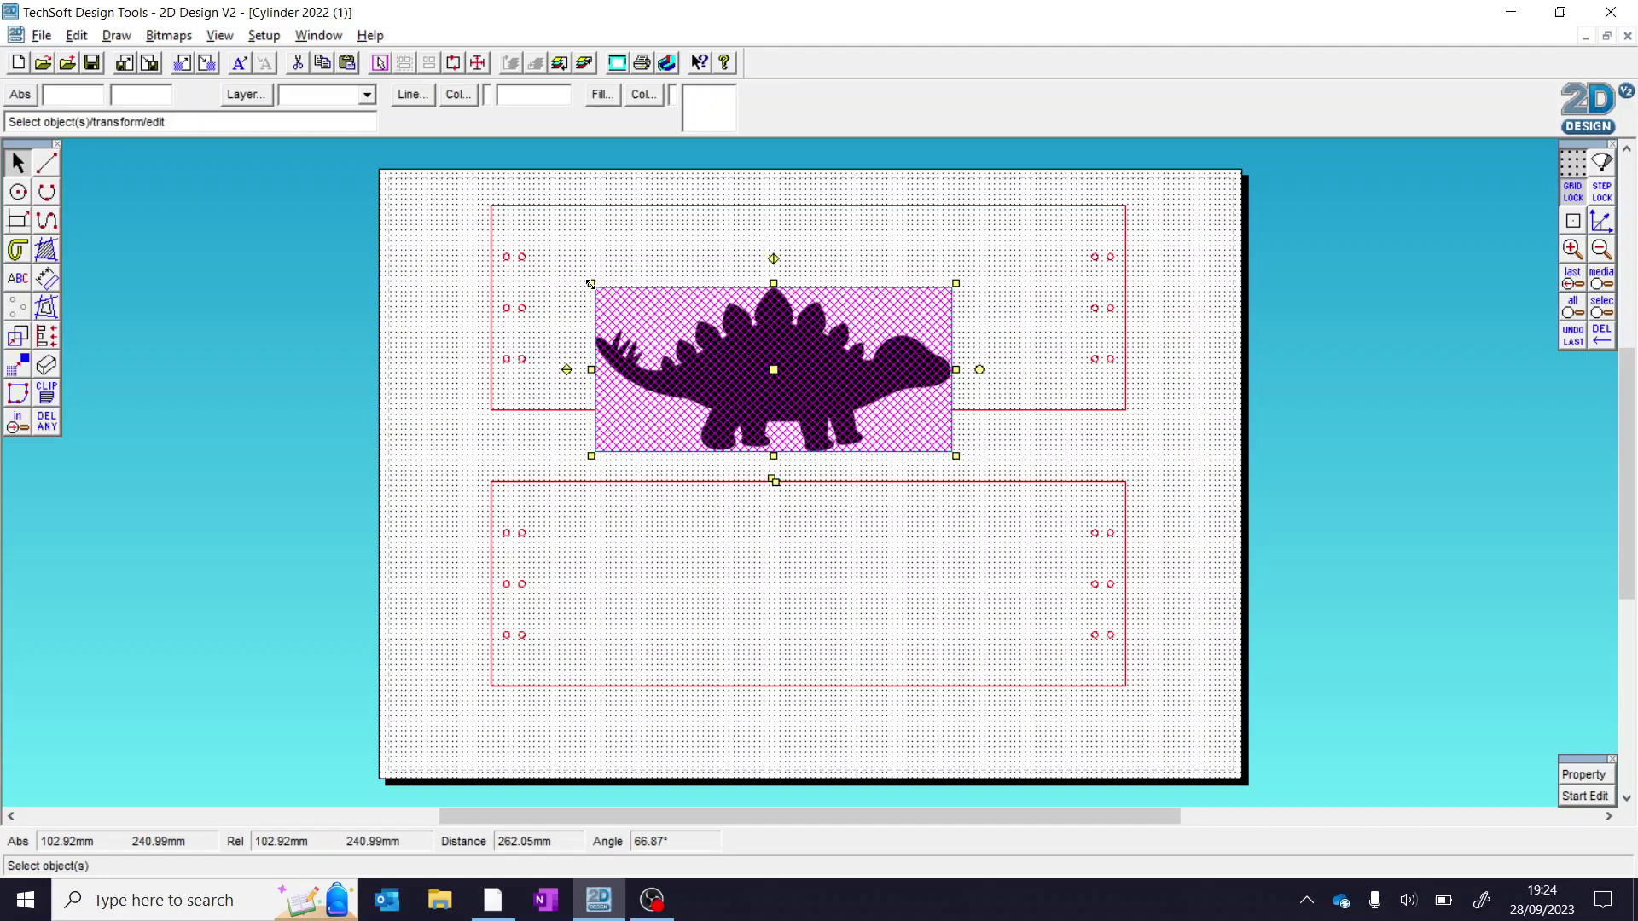
Shrink the stegosaurus image and move it inside the upper rectangle, near the left-hand holes.
drag(590, 284, 592, 284)
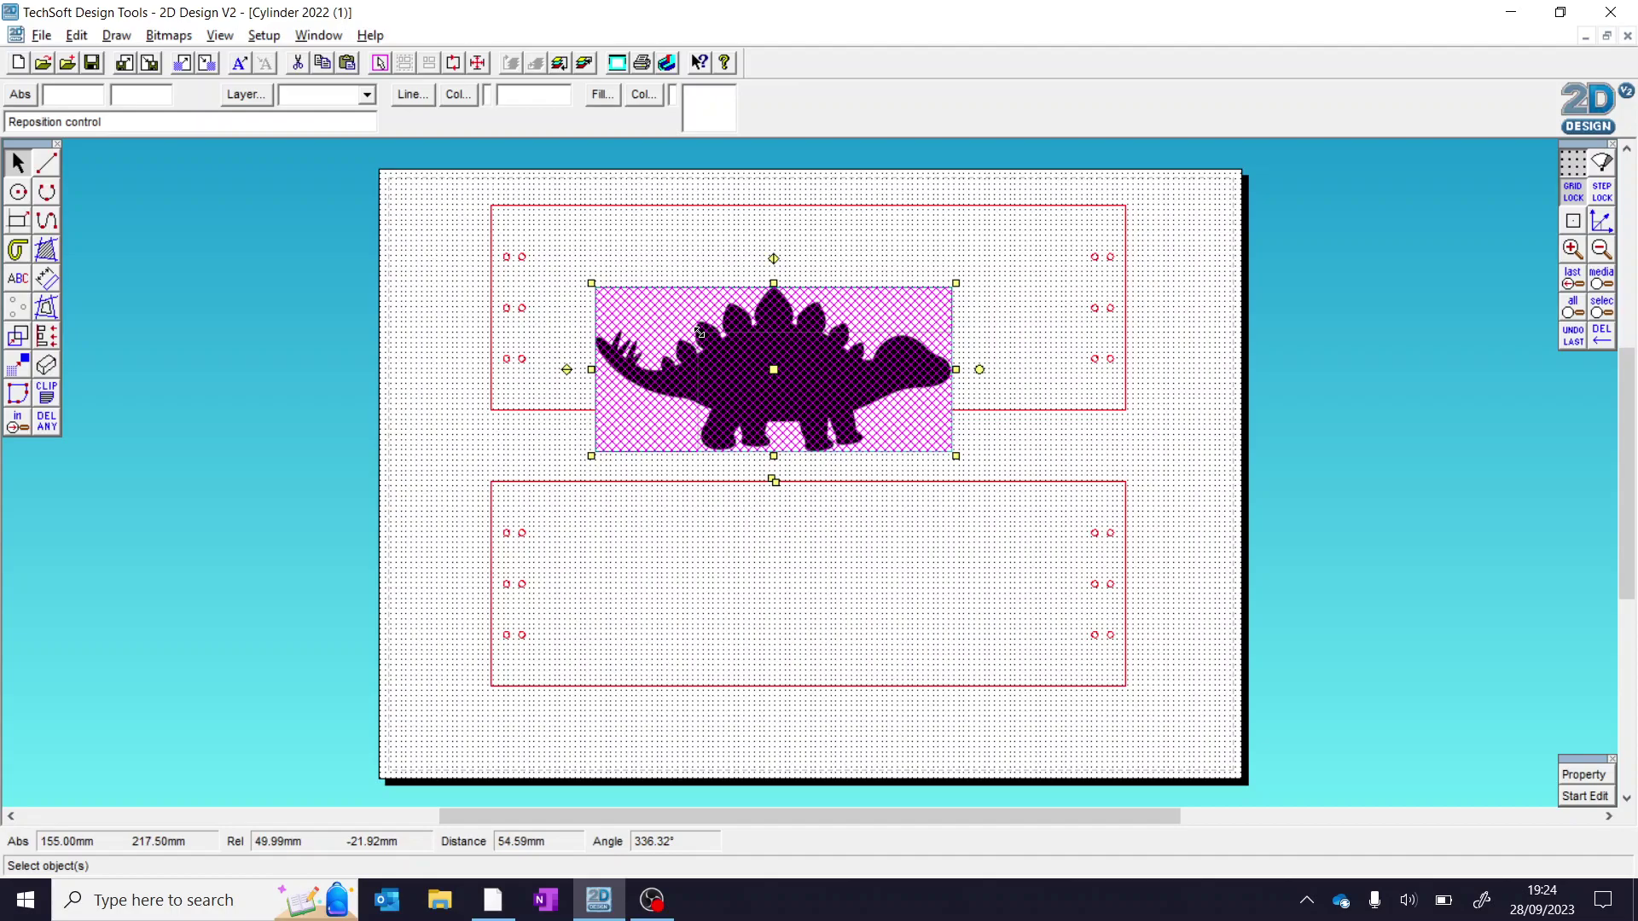
drag(695, 335, 690, 333)
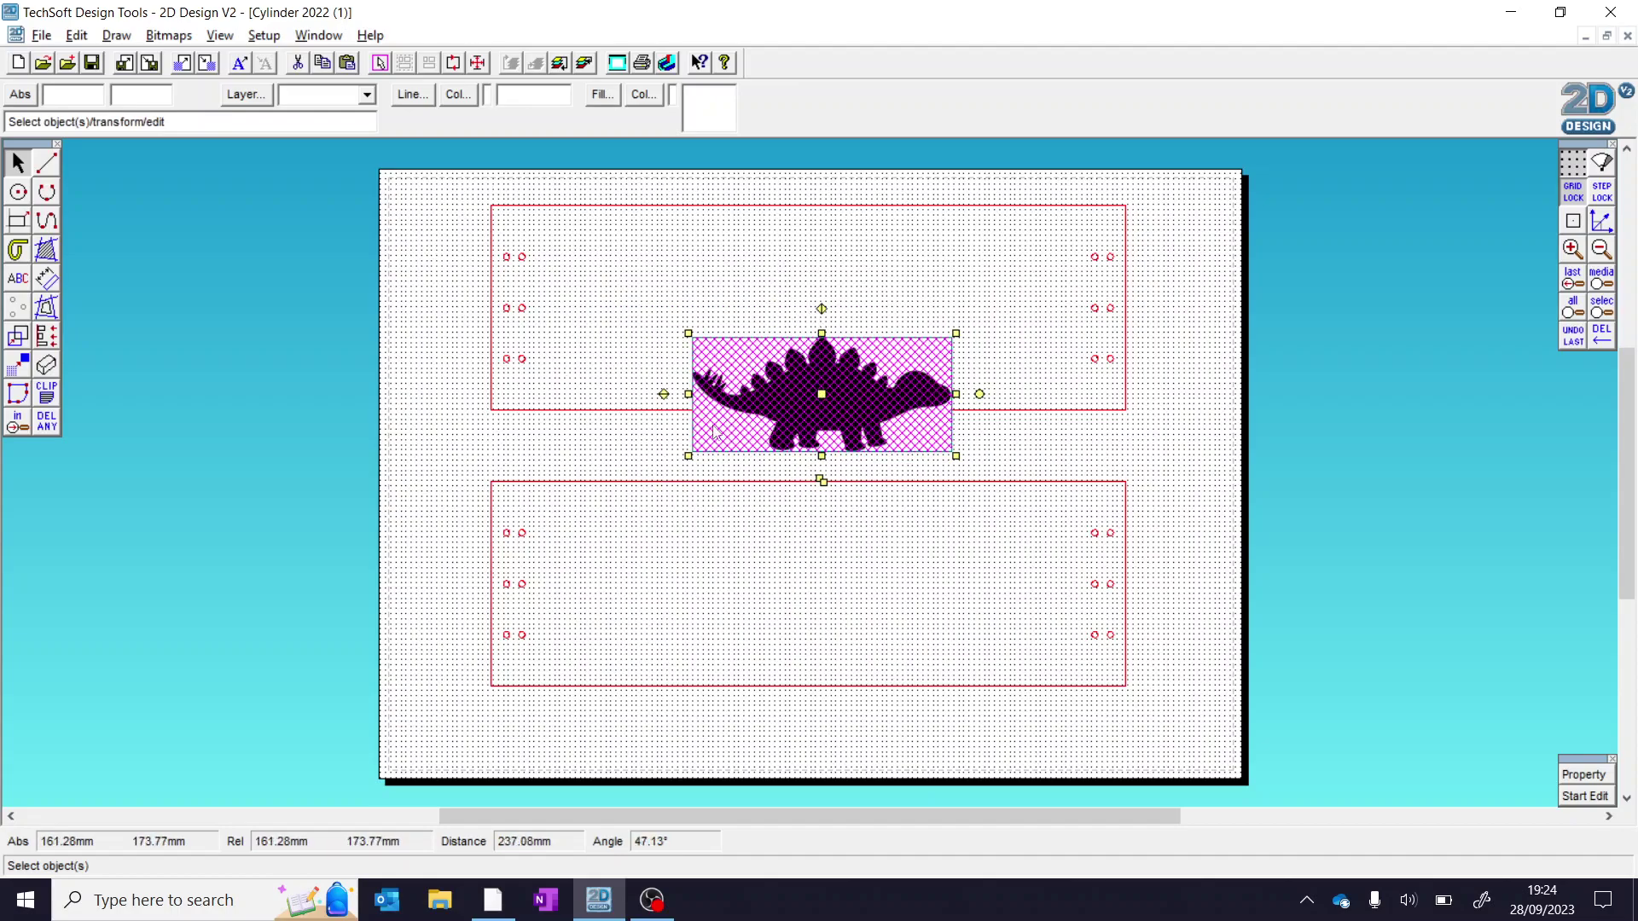
click(822, 393)
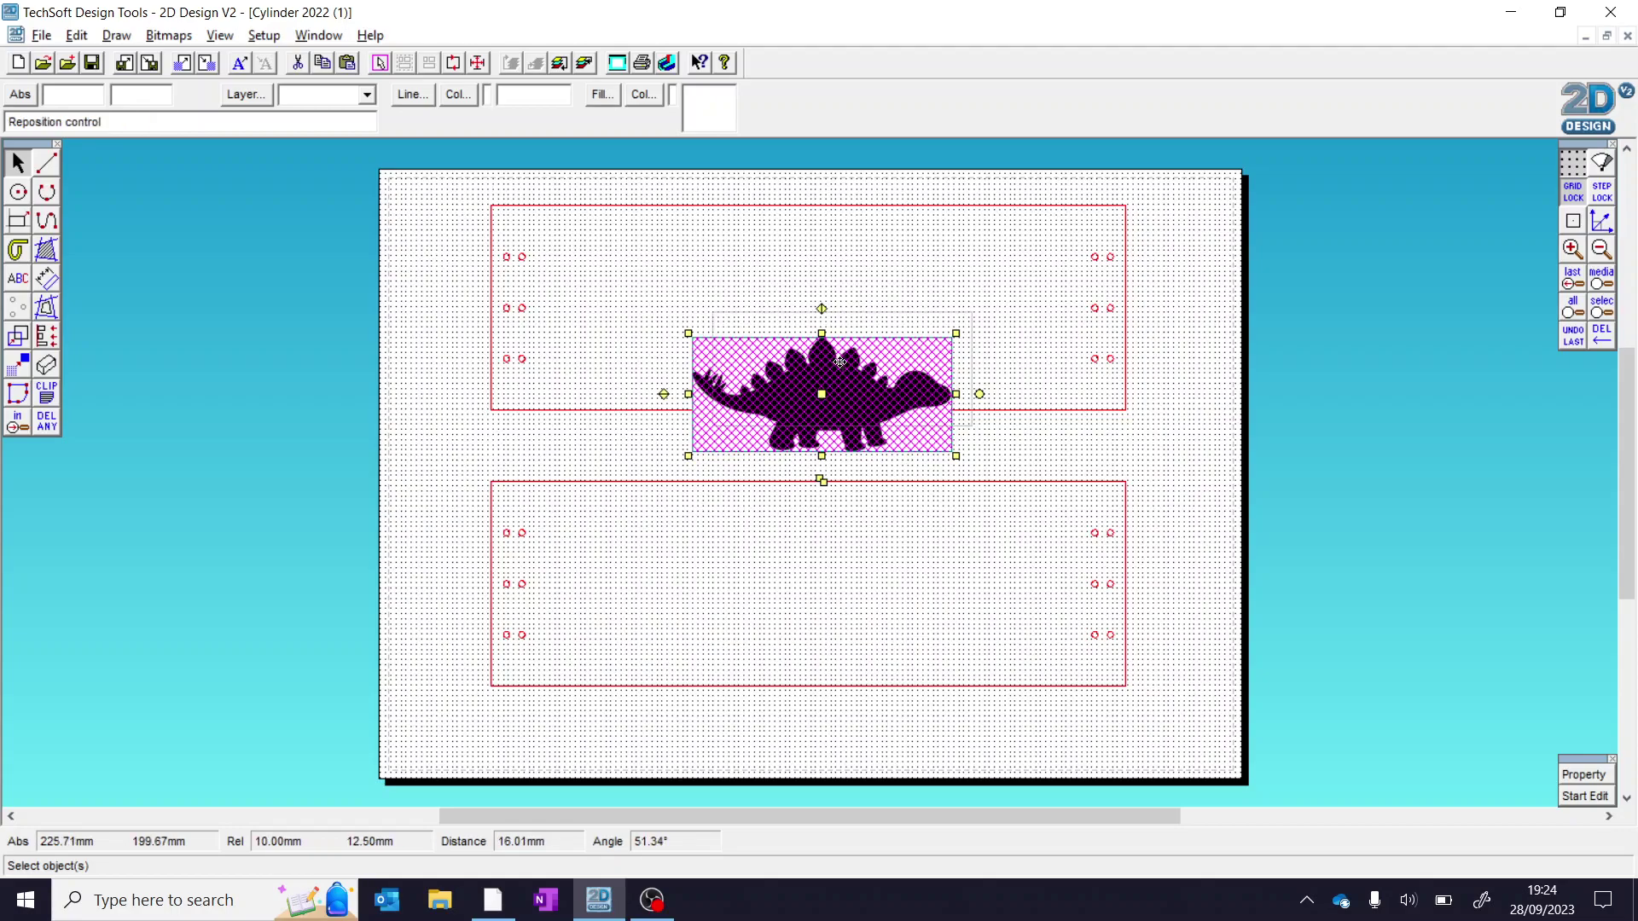
click(699, 296)
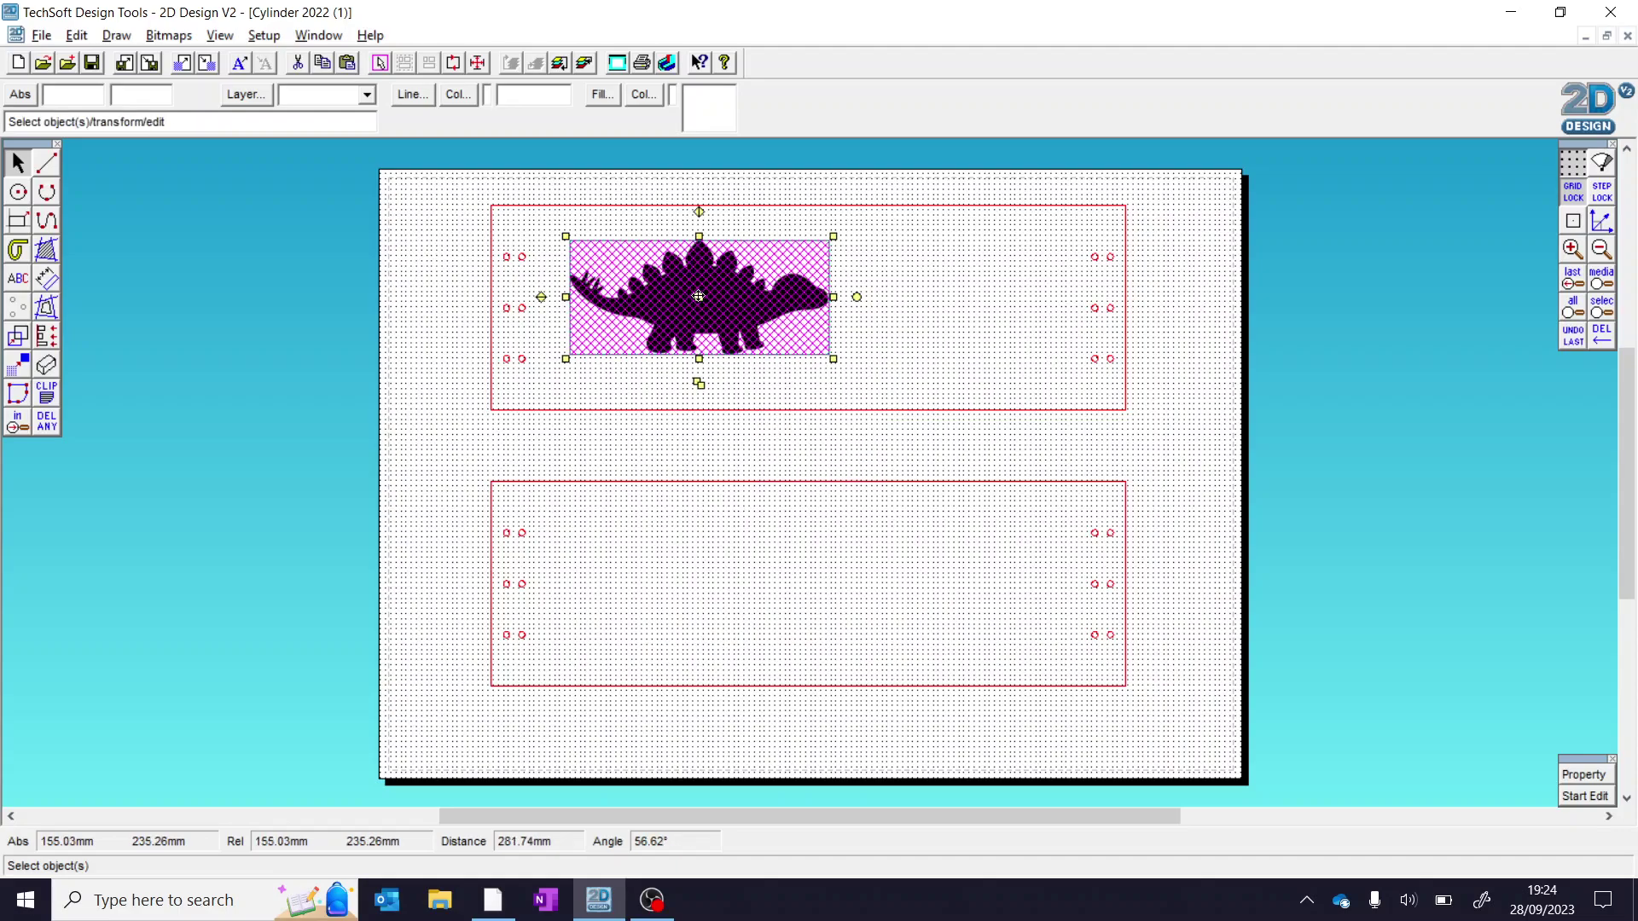
Enlarge the stegosaurus image slightly and rotate it a little anticlockwise so the head tilts upward.
click(833, 359)
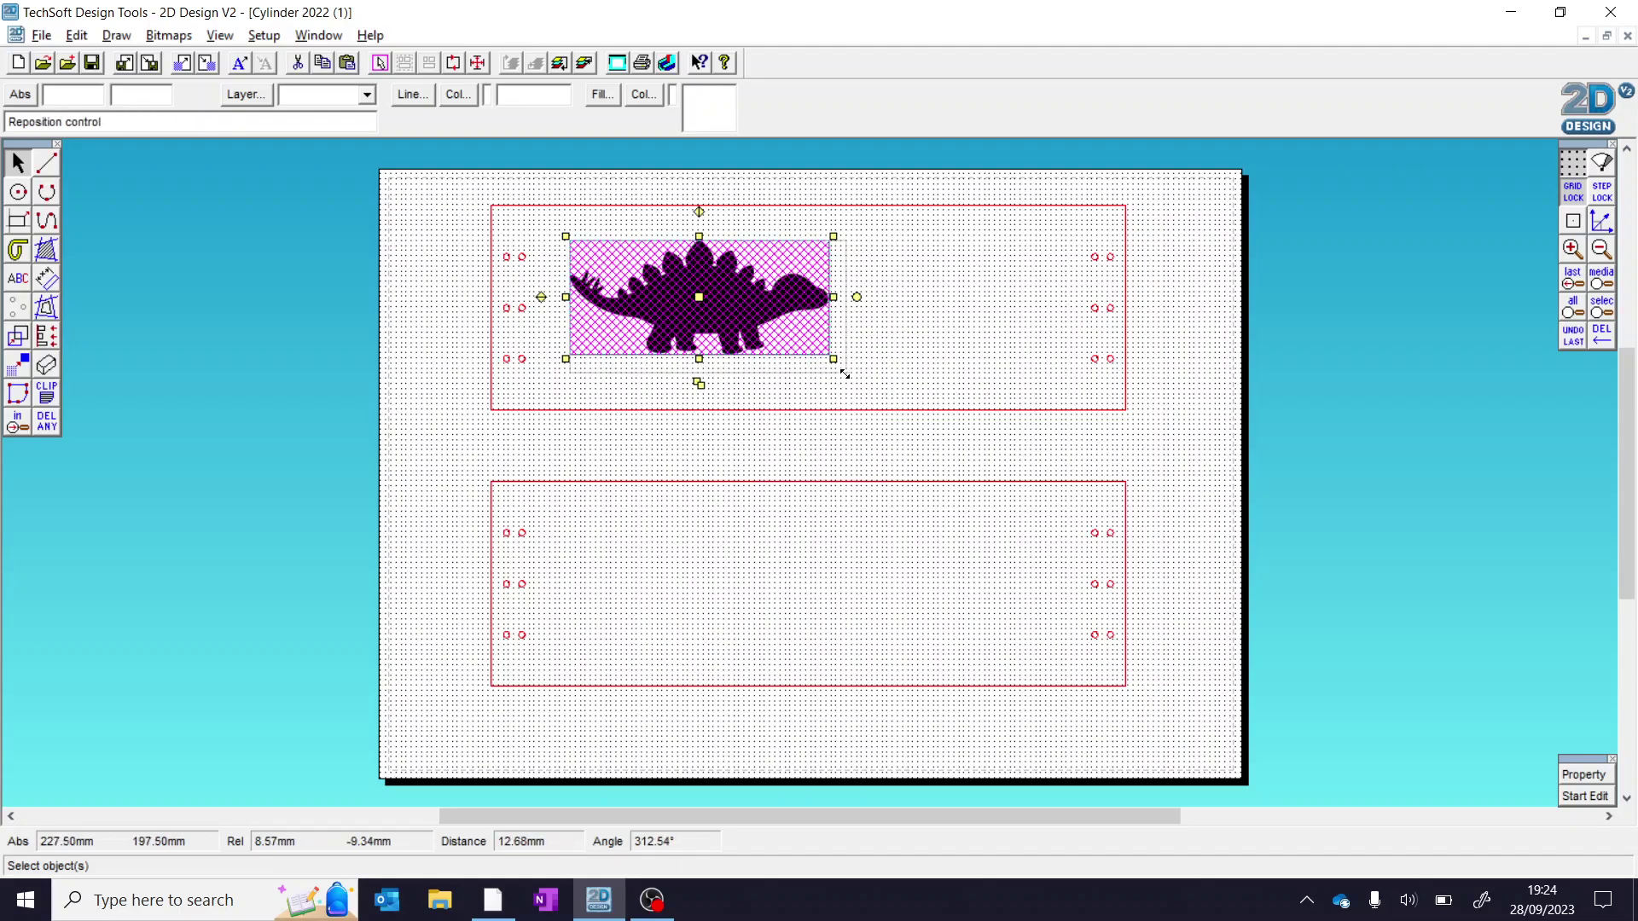
click(845, 372)
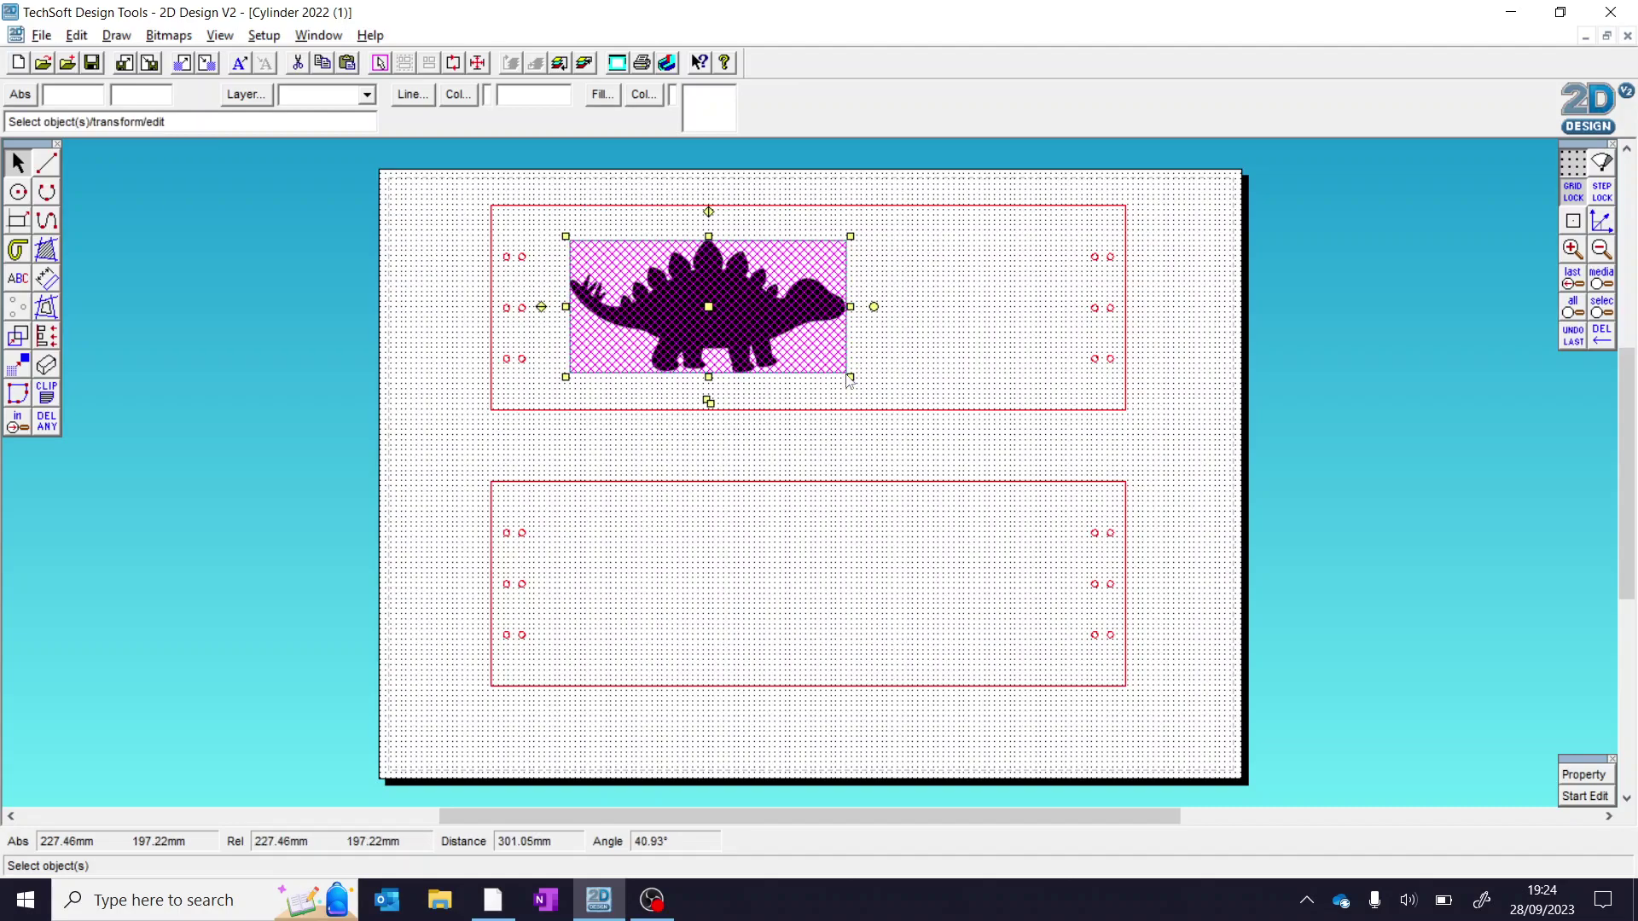
drag(875, 307, 918, 320)
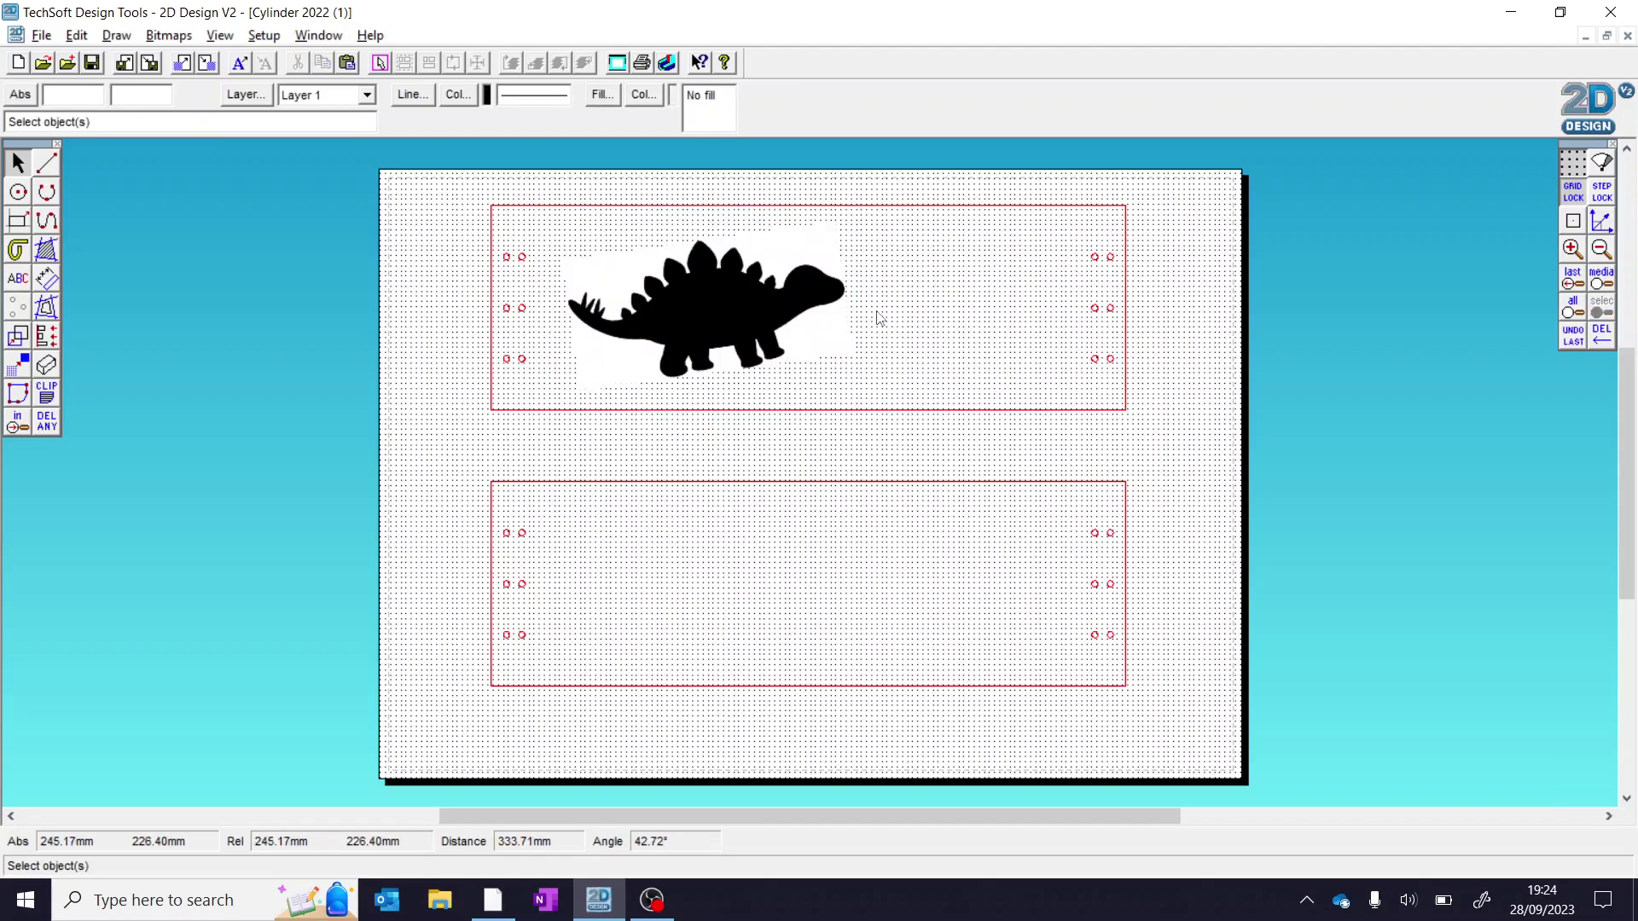
click(751, 341)
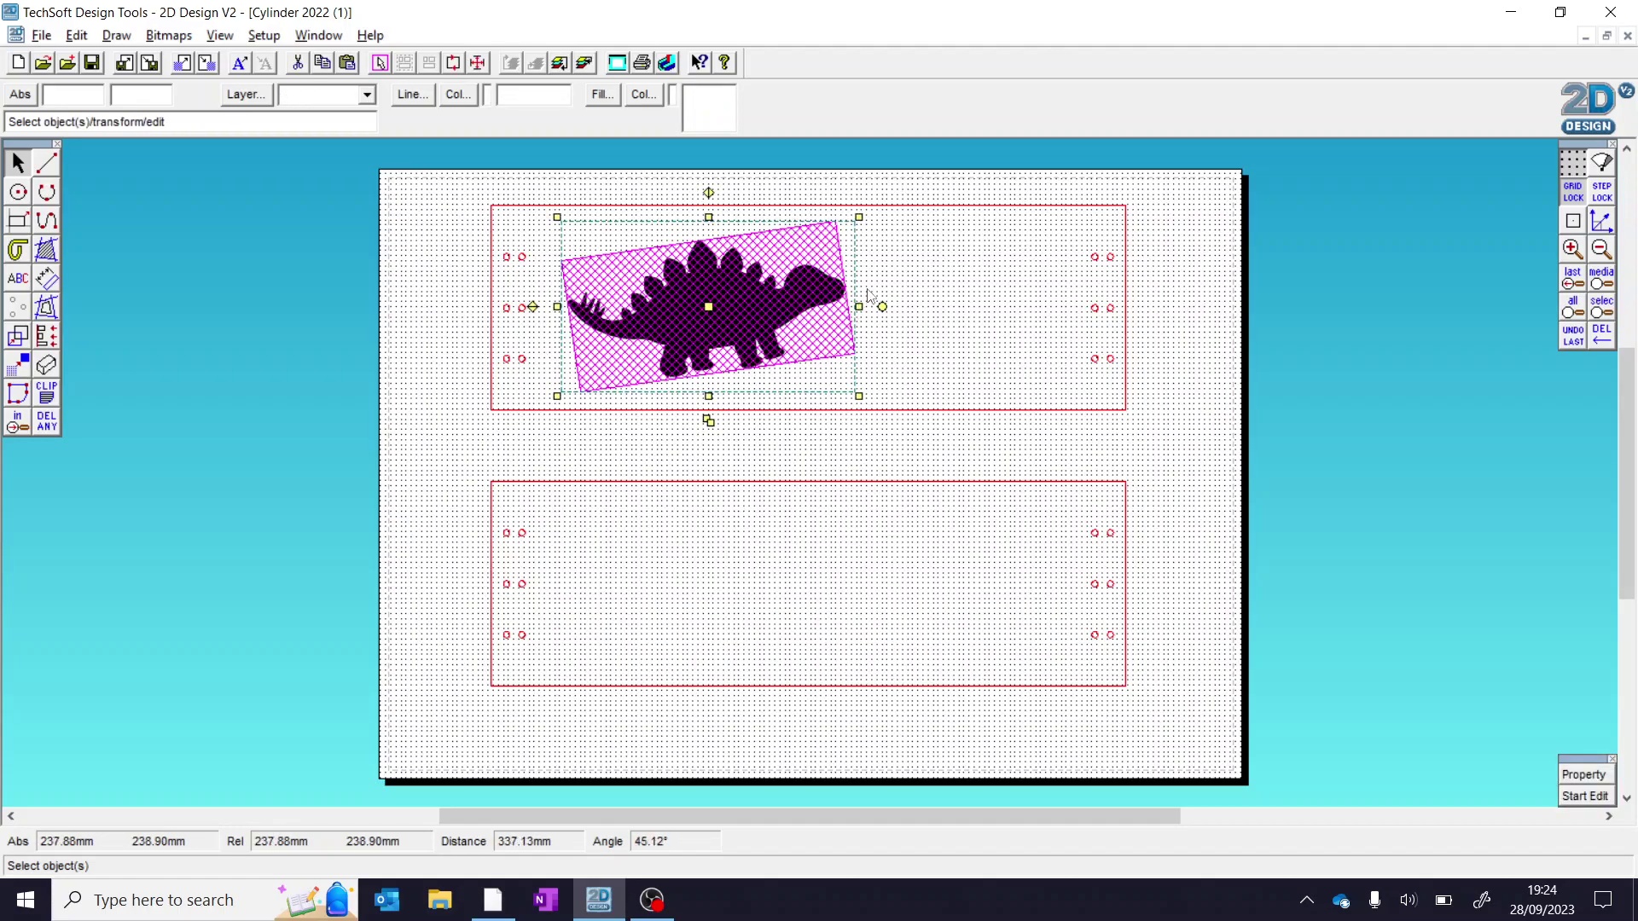
click(1024, 278)
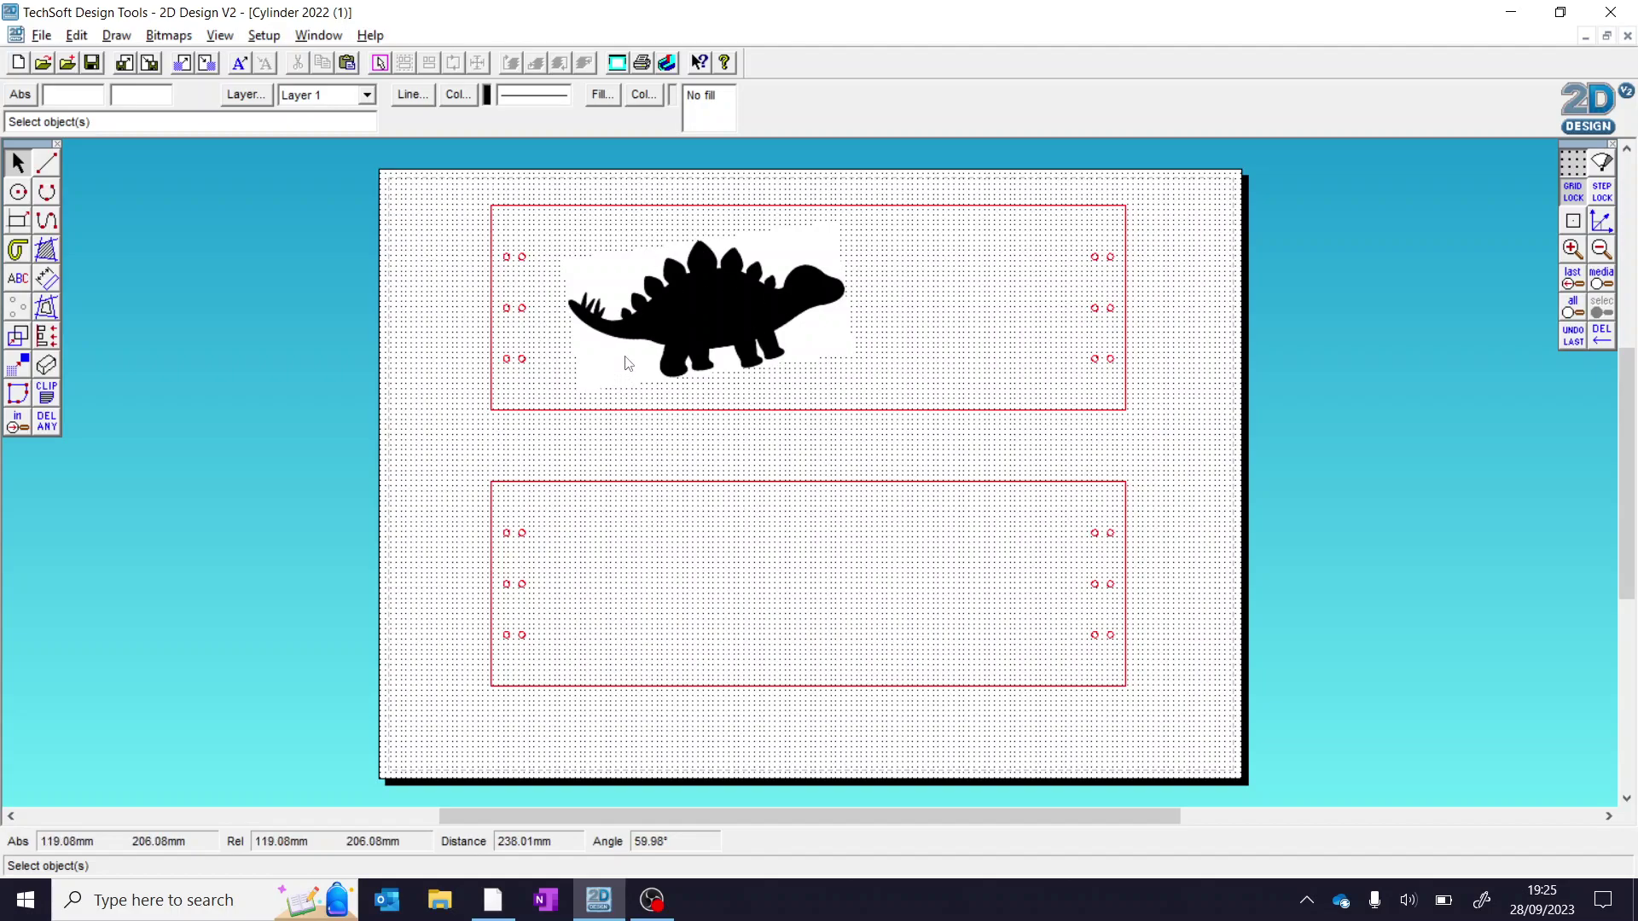
Convert the stegosaurus bitmap to a black and white silhouette with luminance 100 and a transparent background.
click(715, 299)
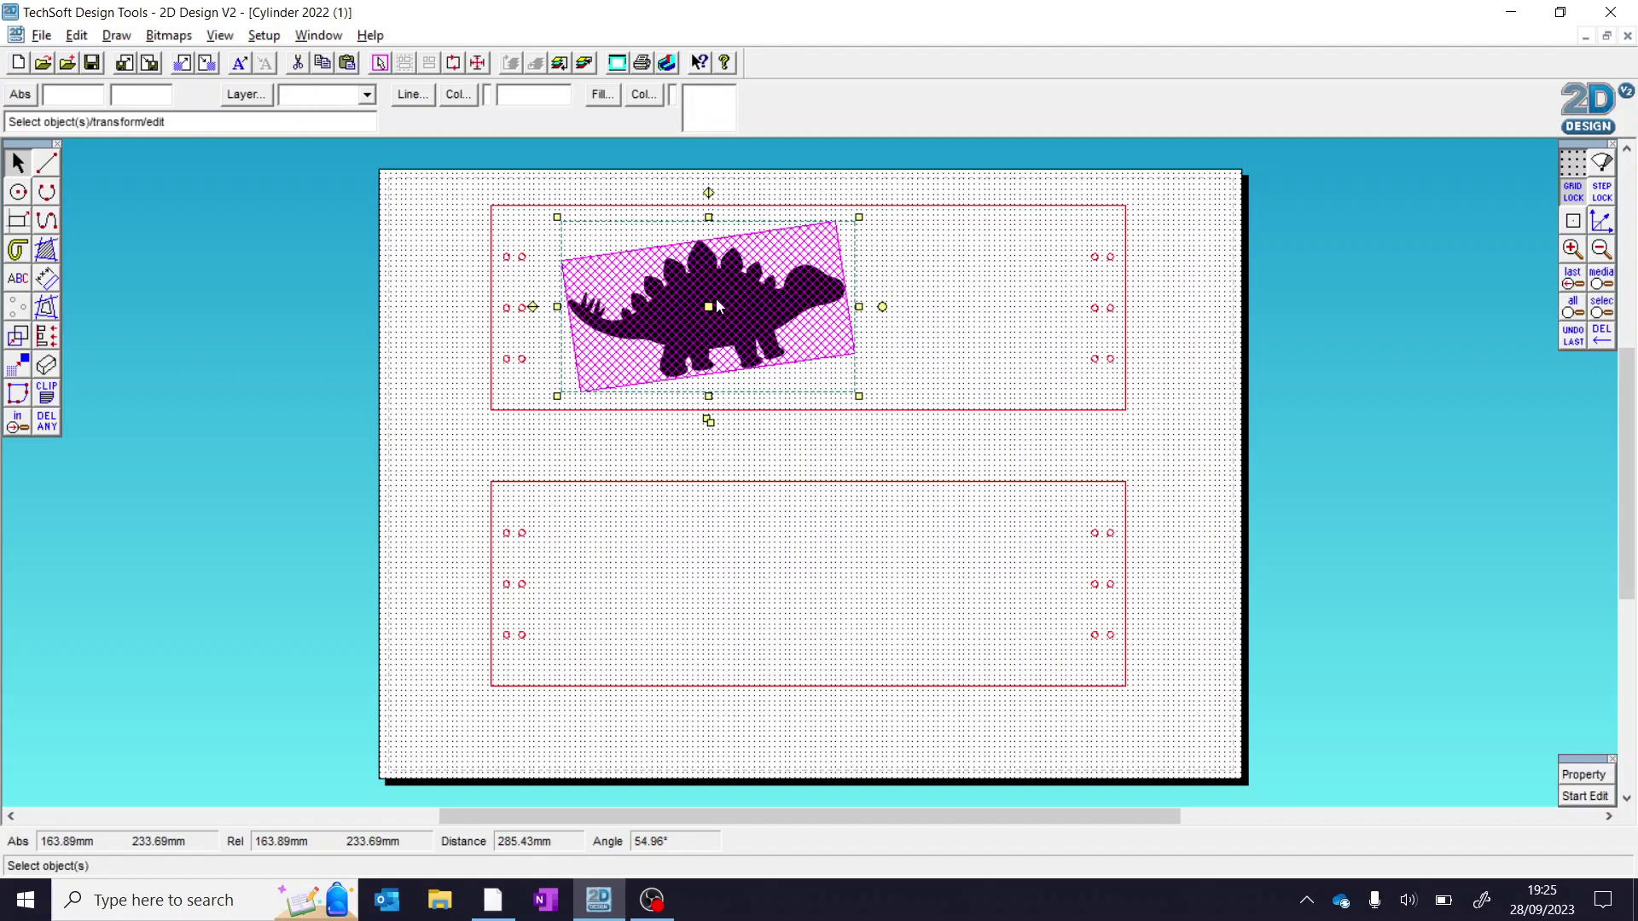
click(168, 37)
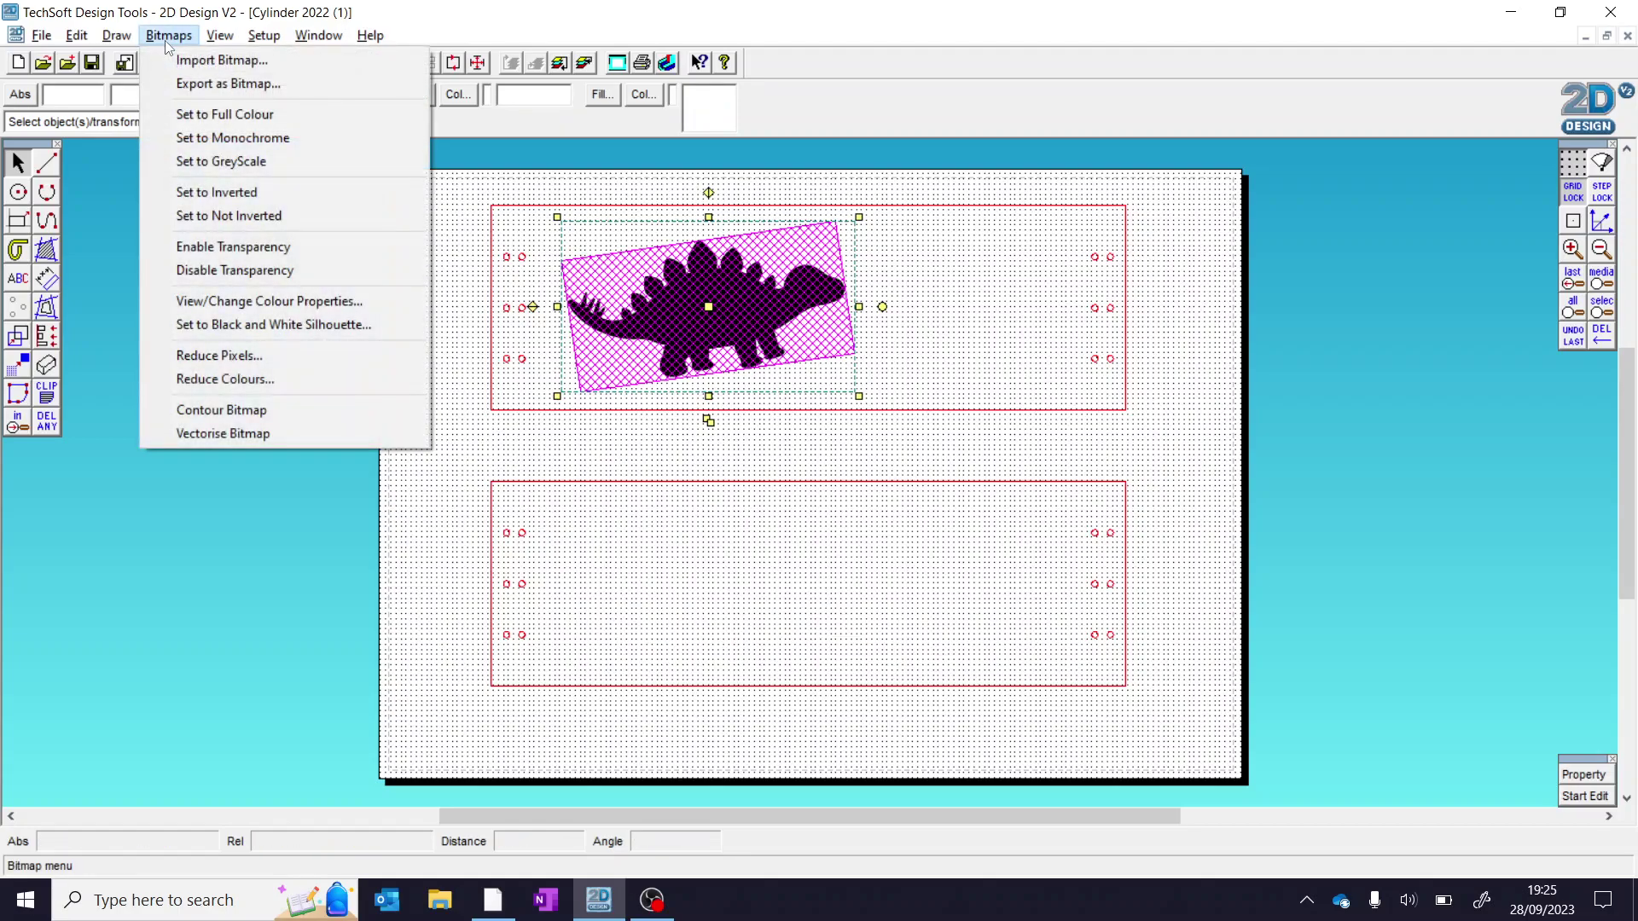
click(272, 325)
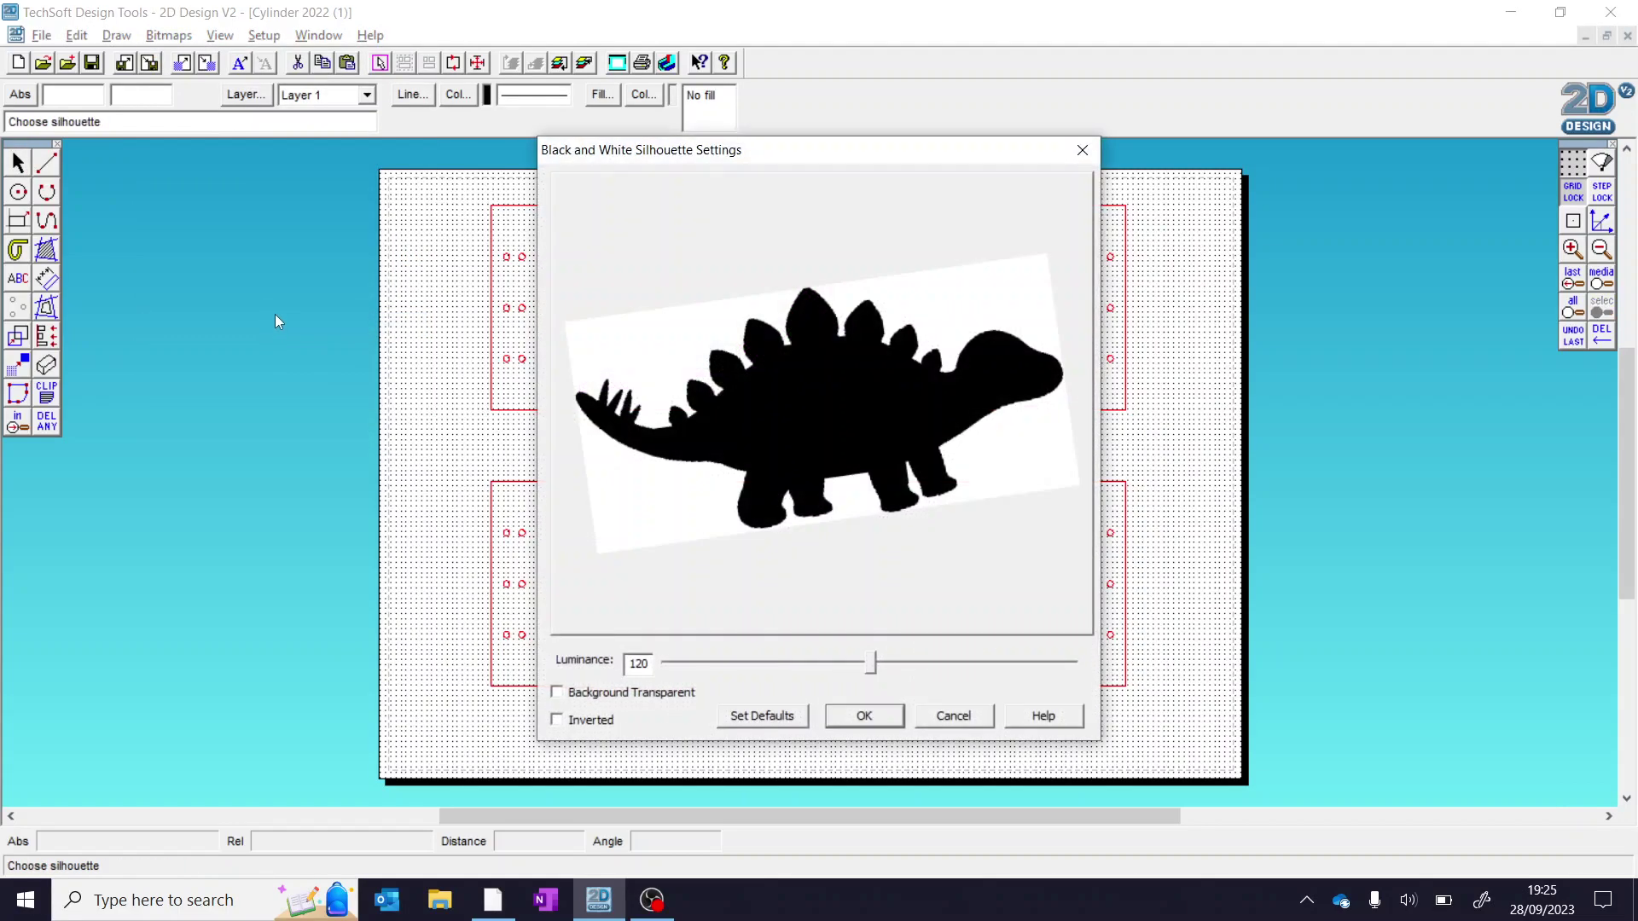
drag(877, 656, 842, 667)
click(591, 696)
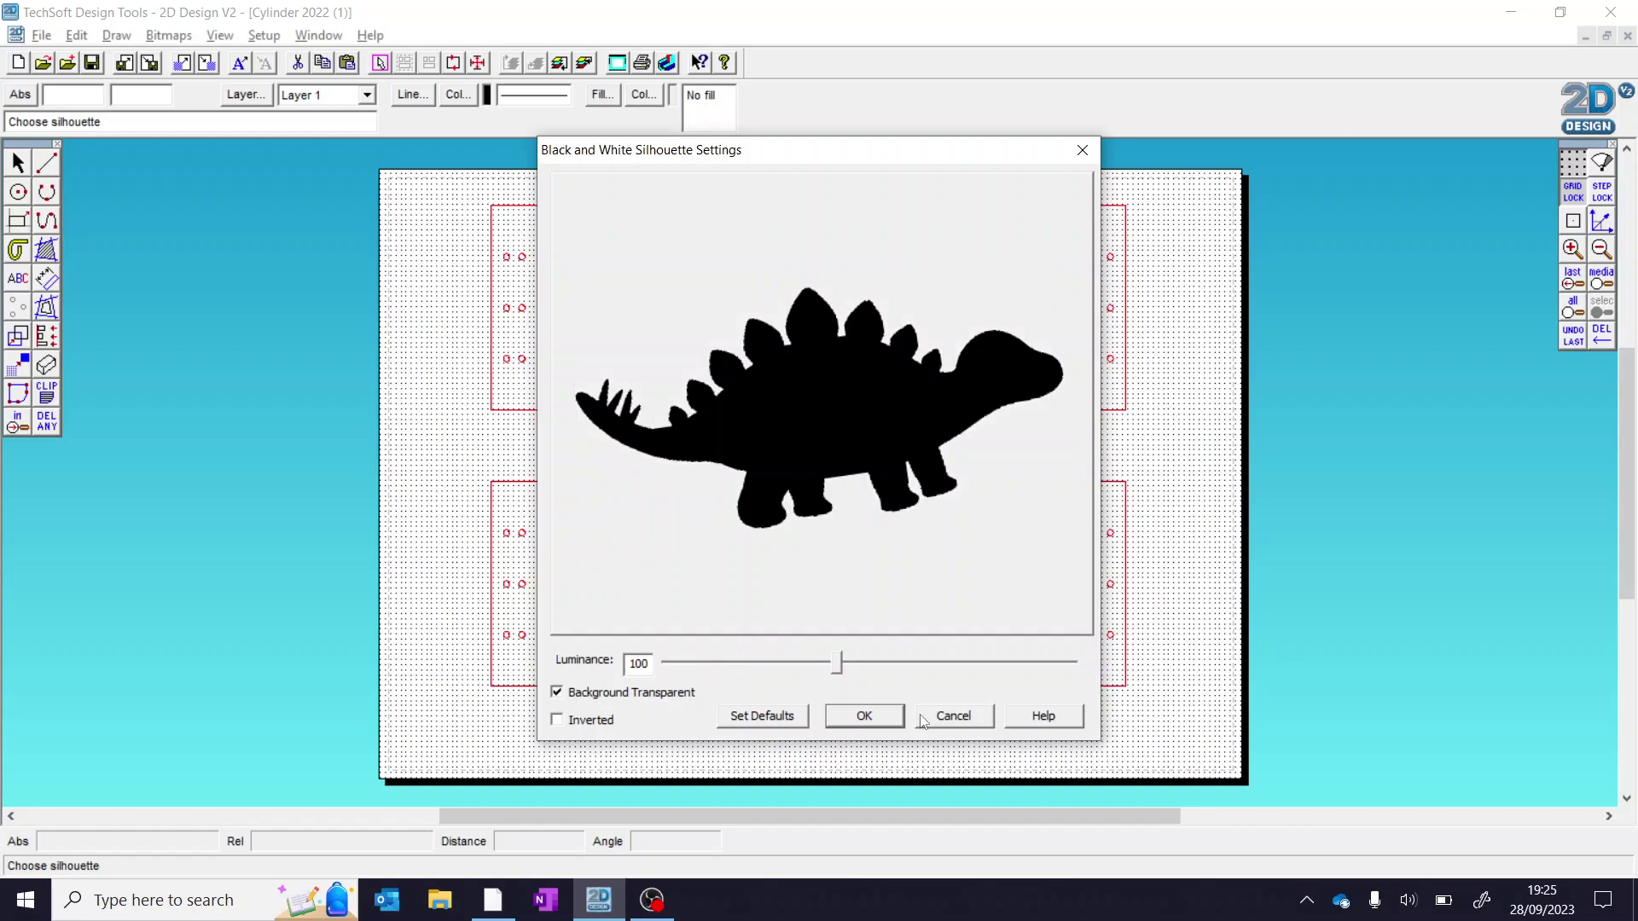
click(864, 716)
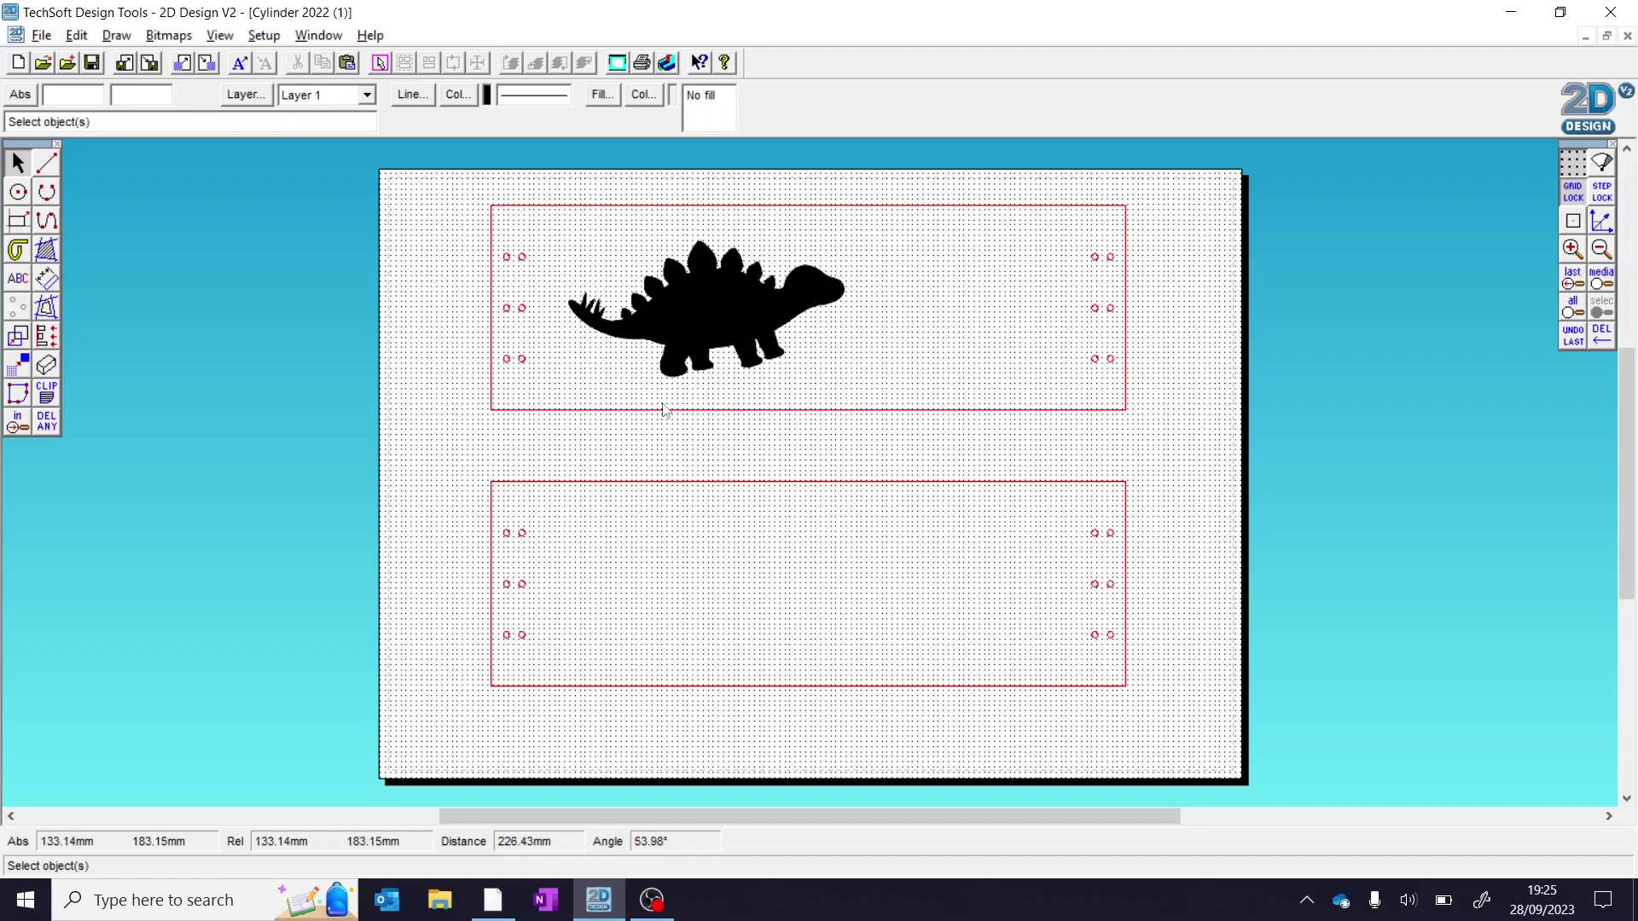
click(1592, 309)
scroll(1359, 348, up, 3)
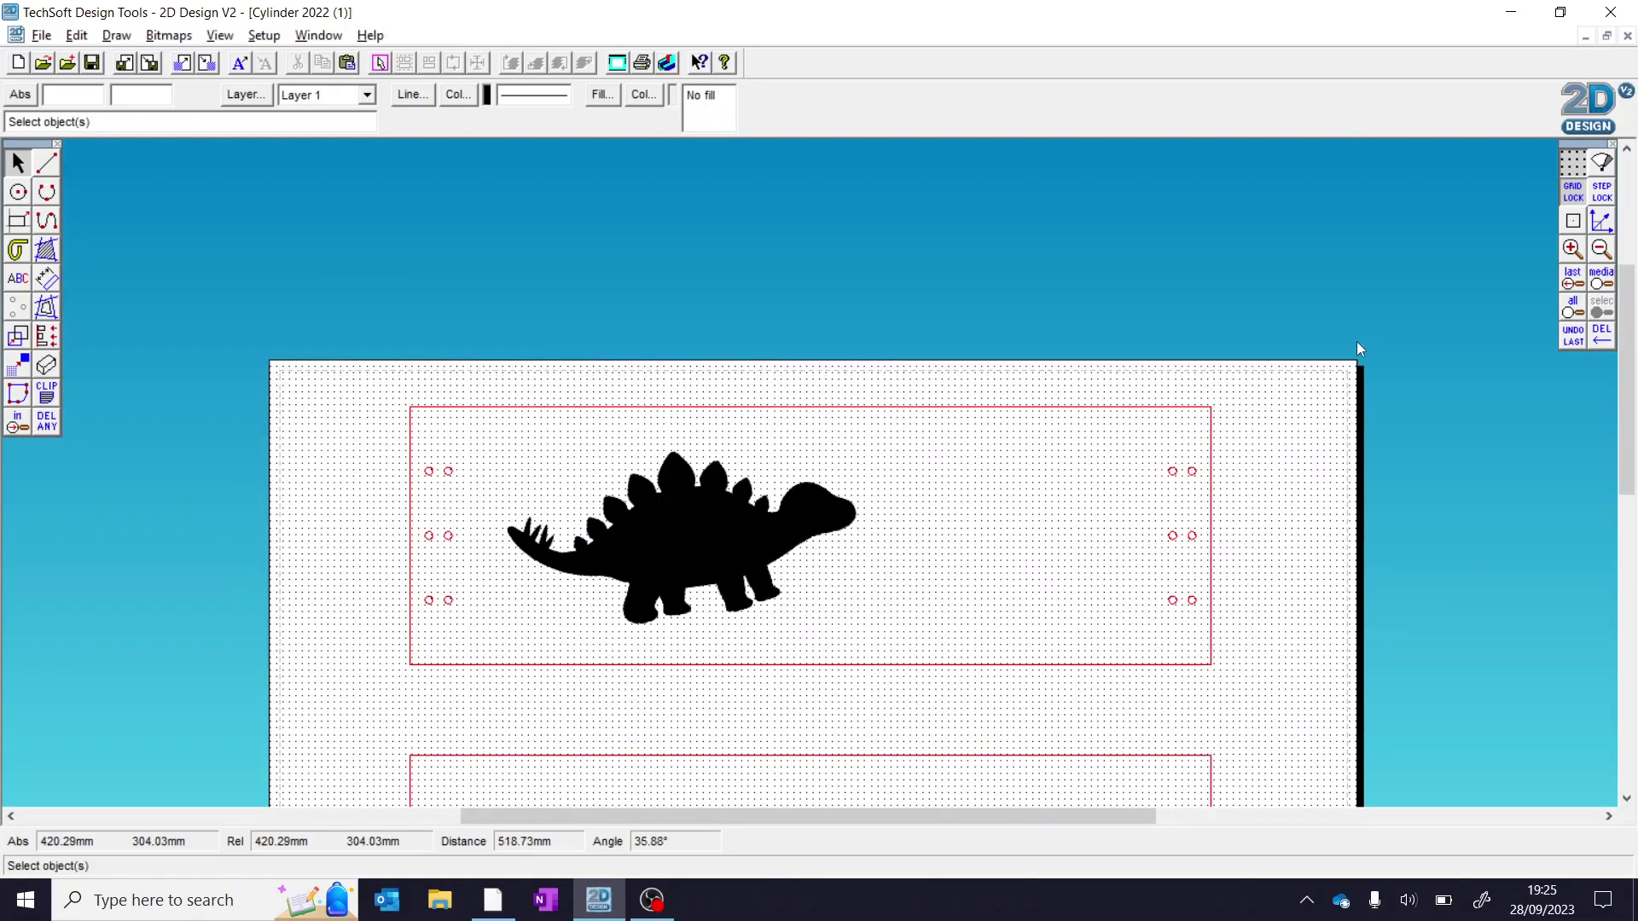
Contour the stegosaurus bitmap with one outside tool path at 0.00 mm spacing, excluding the transparent colour.
scroll(1627, 397, down, 2)
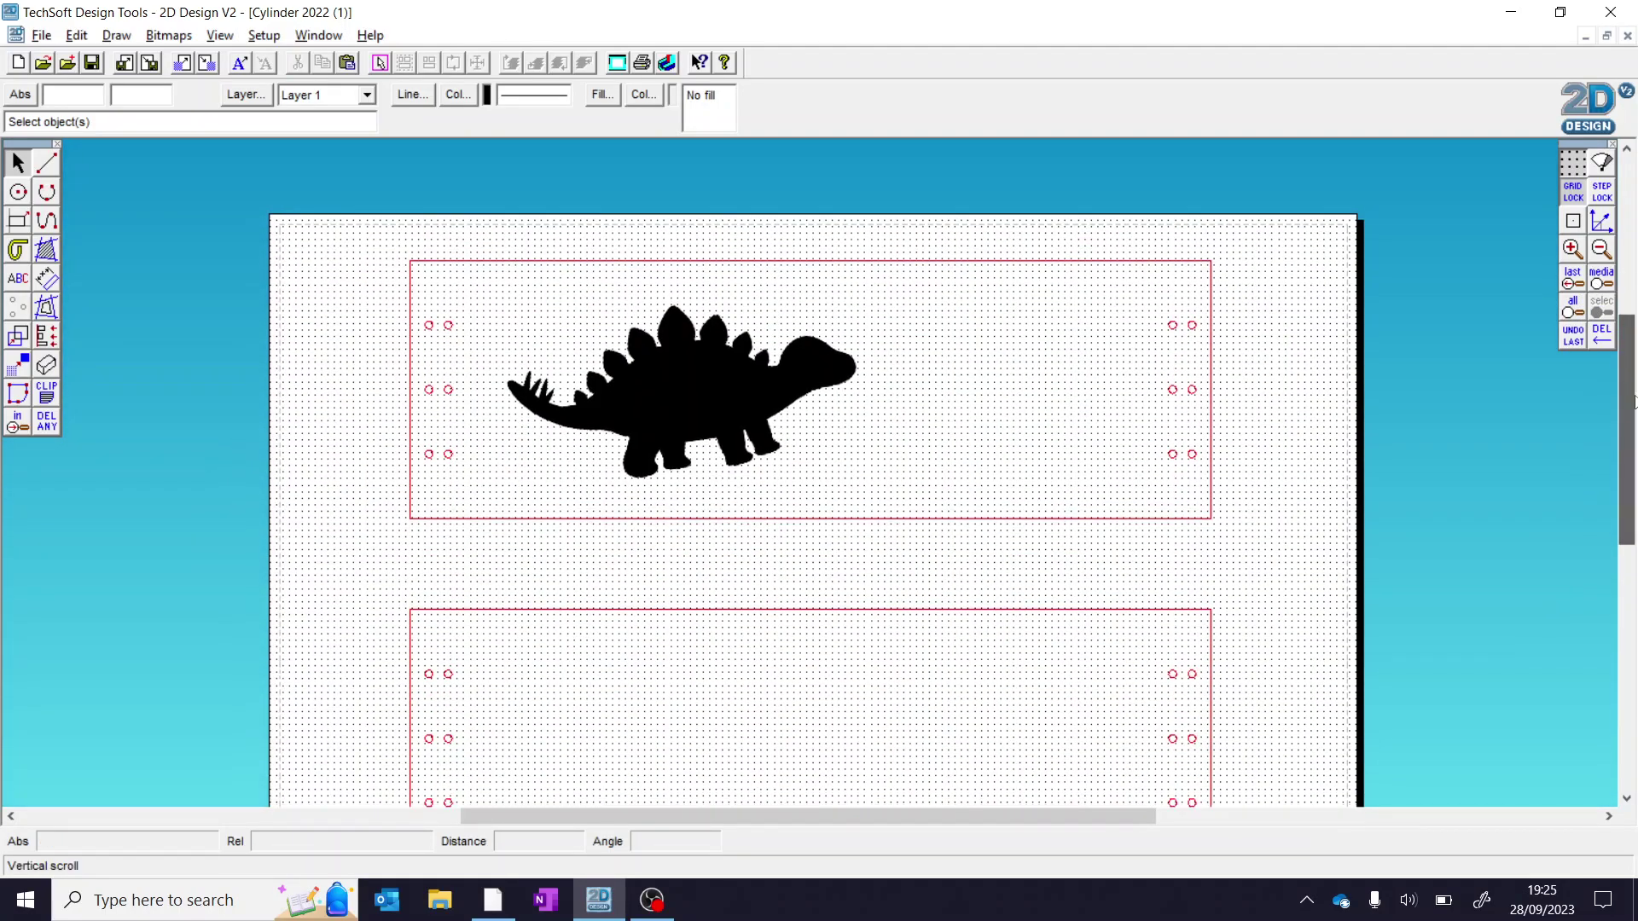
click(658, 416)
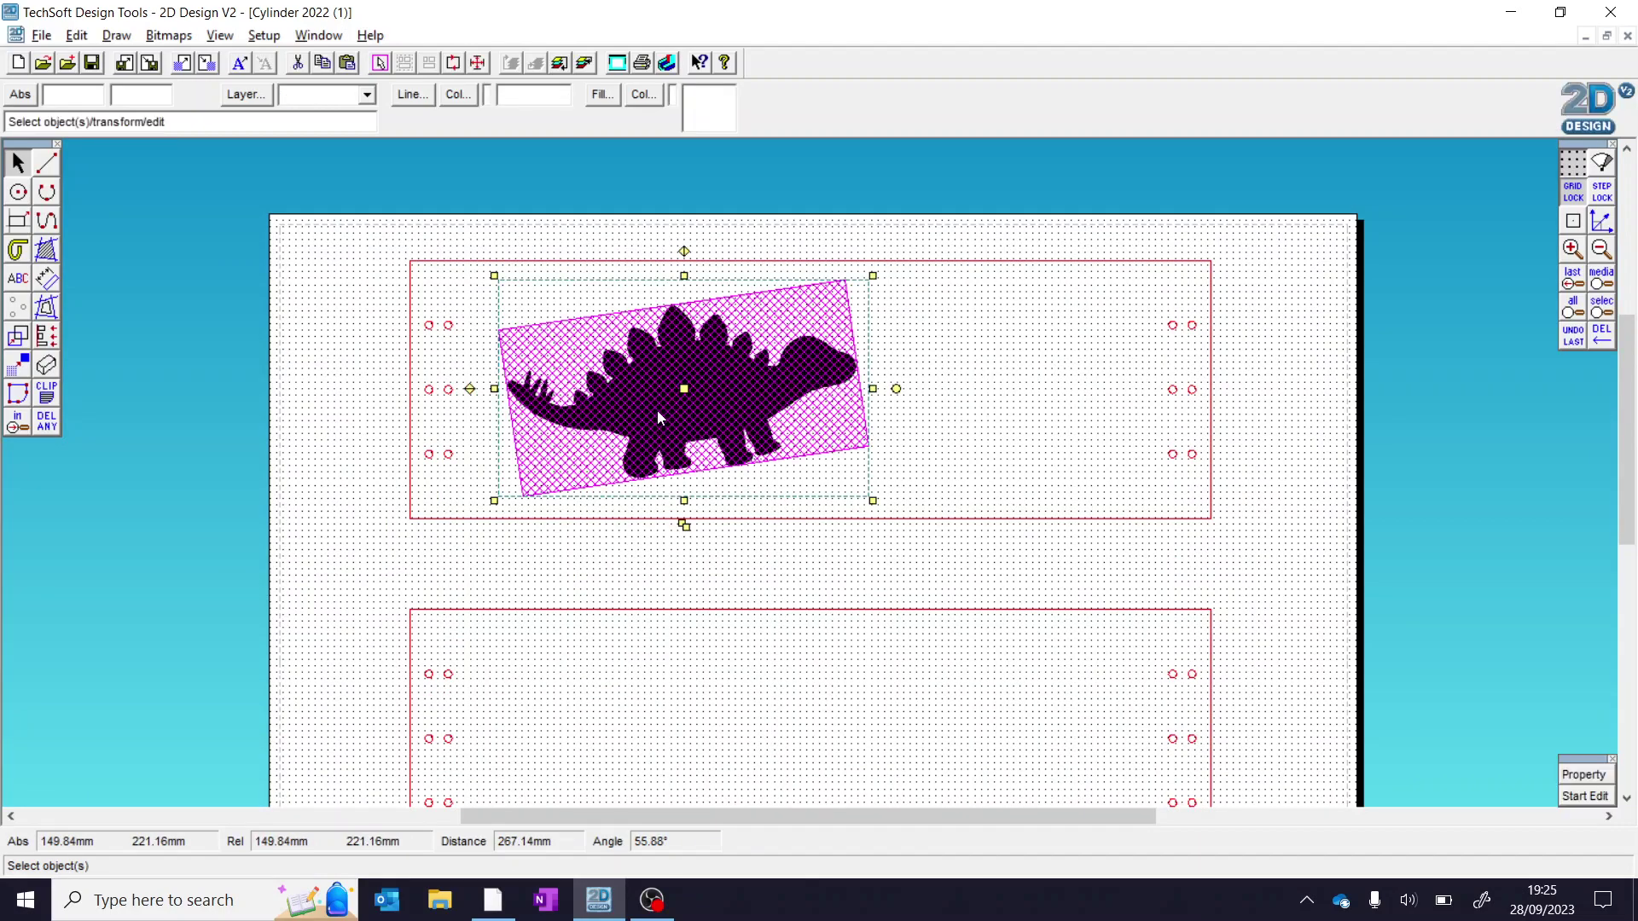
click(174, 37)
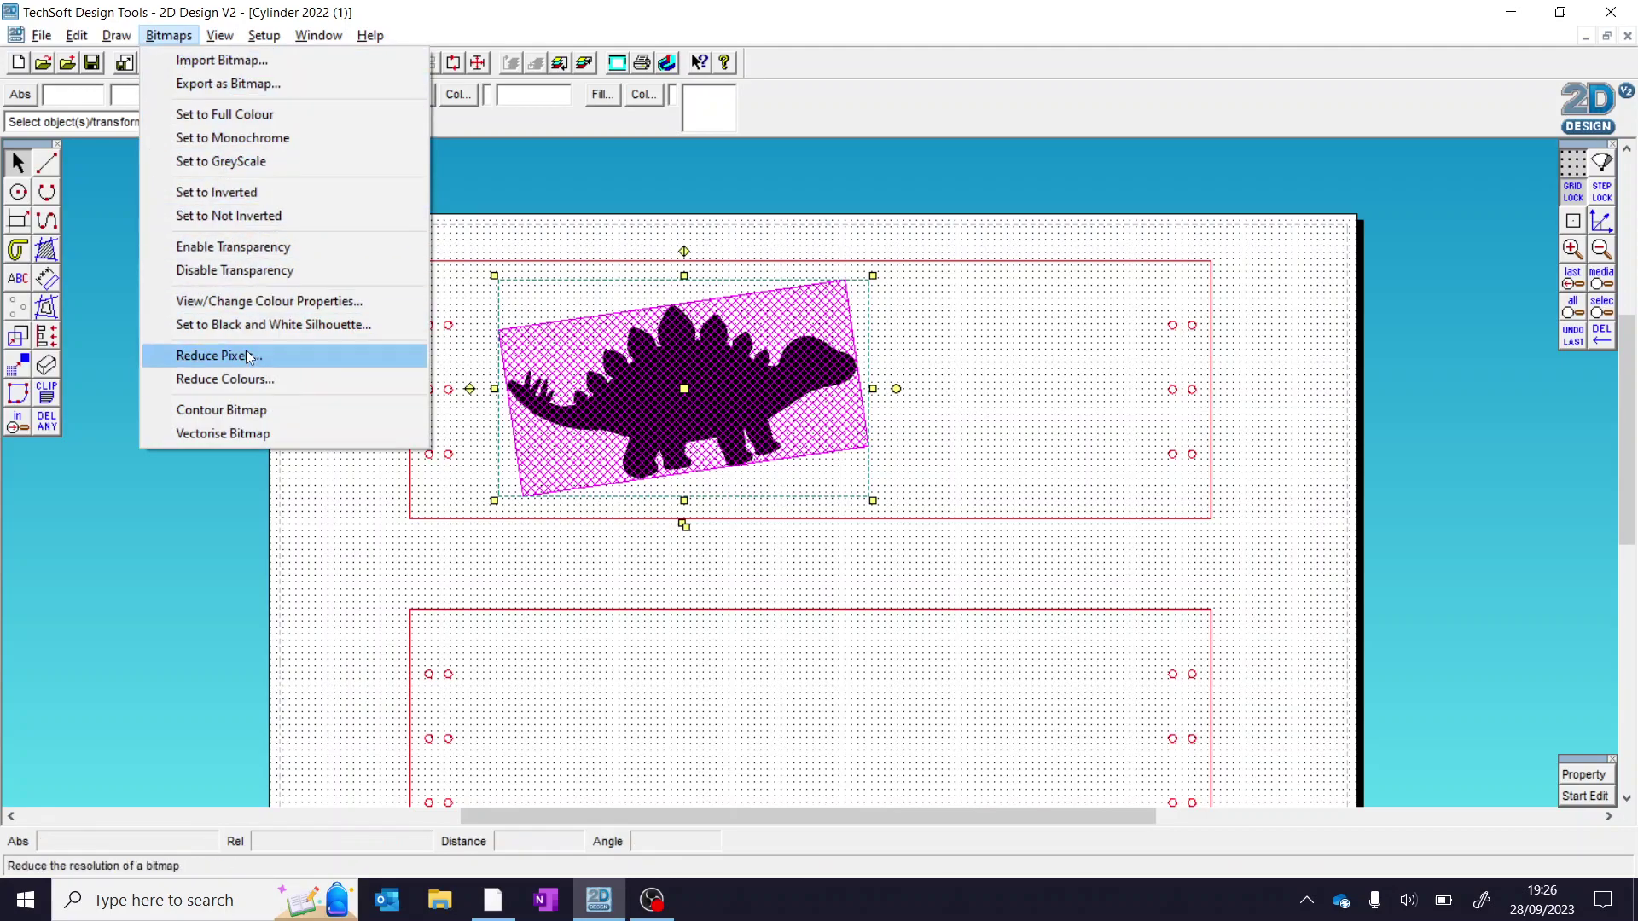
click(267, 413)
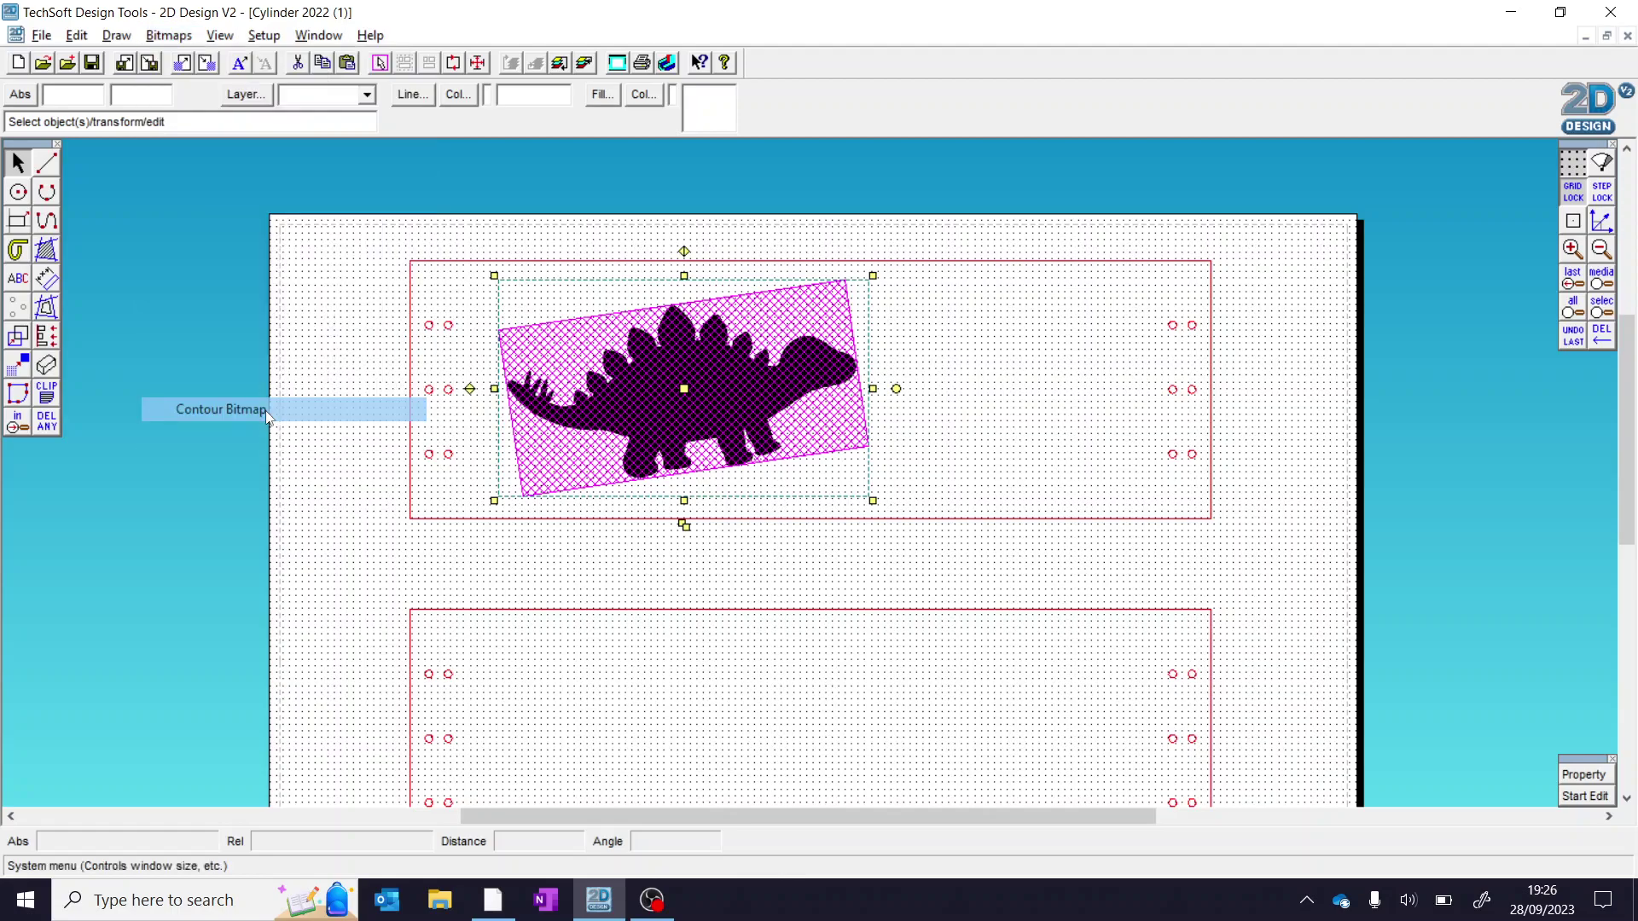
drag(789, 331, 979, 296)
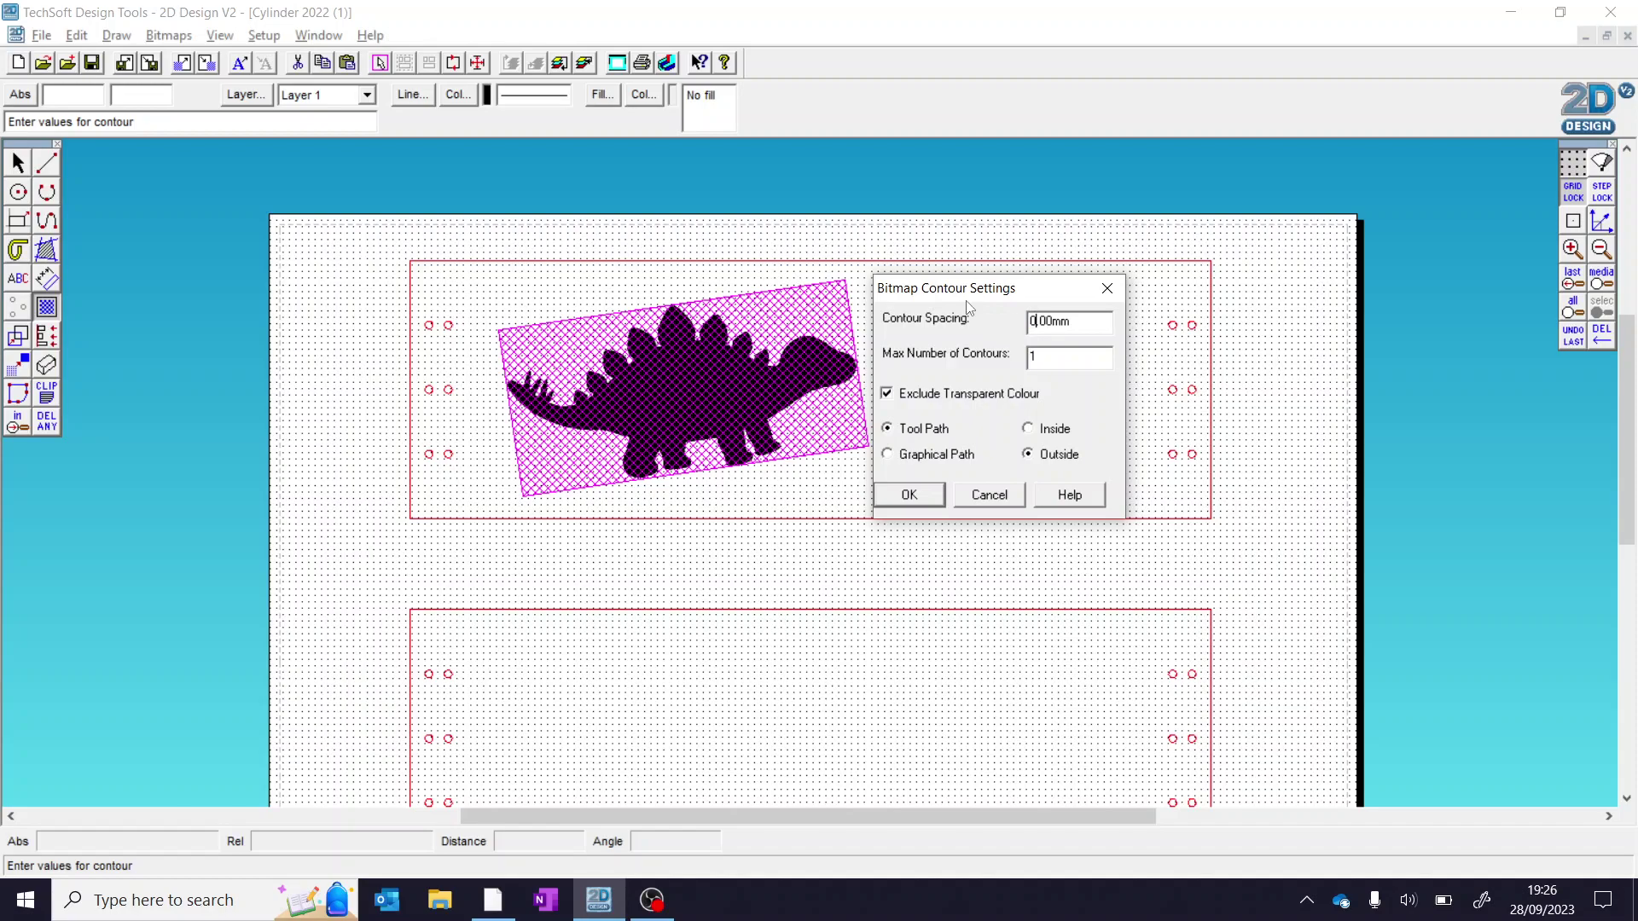
click(909, 495)
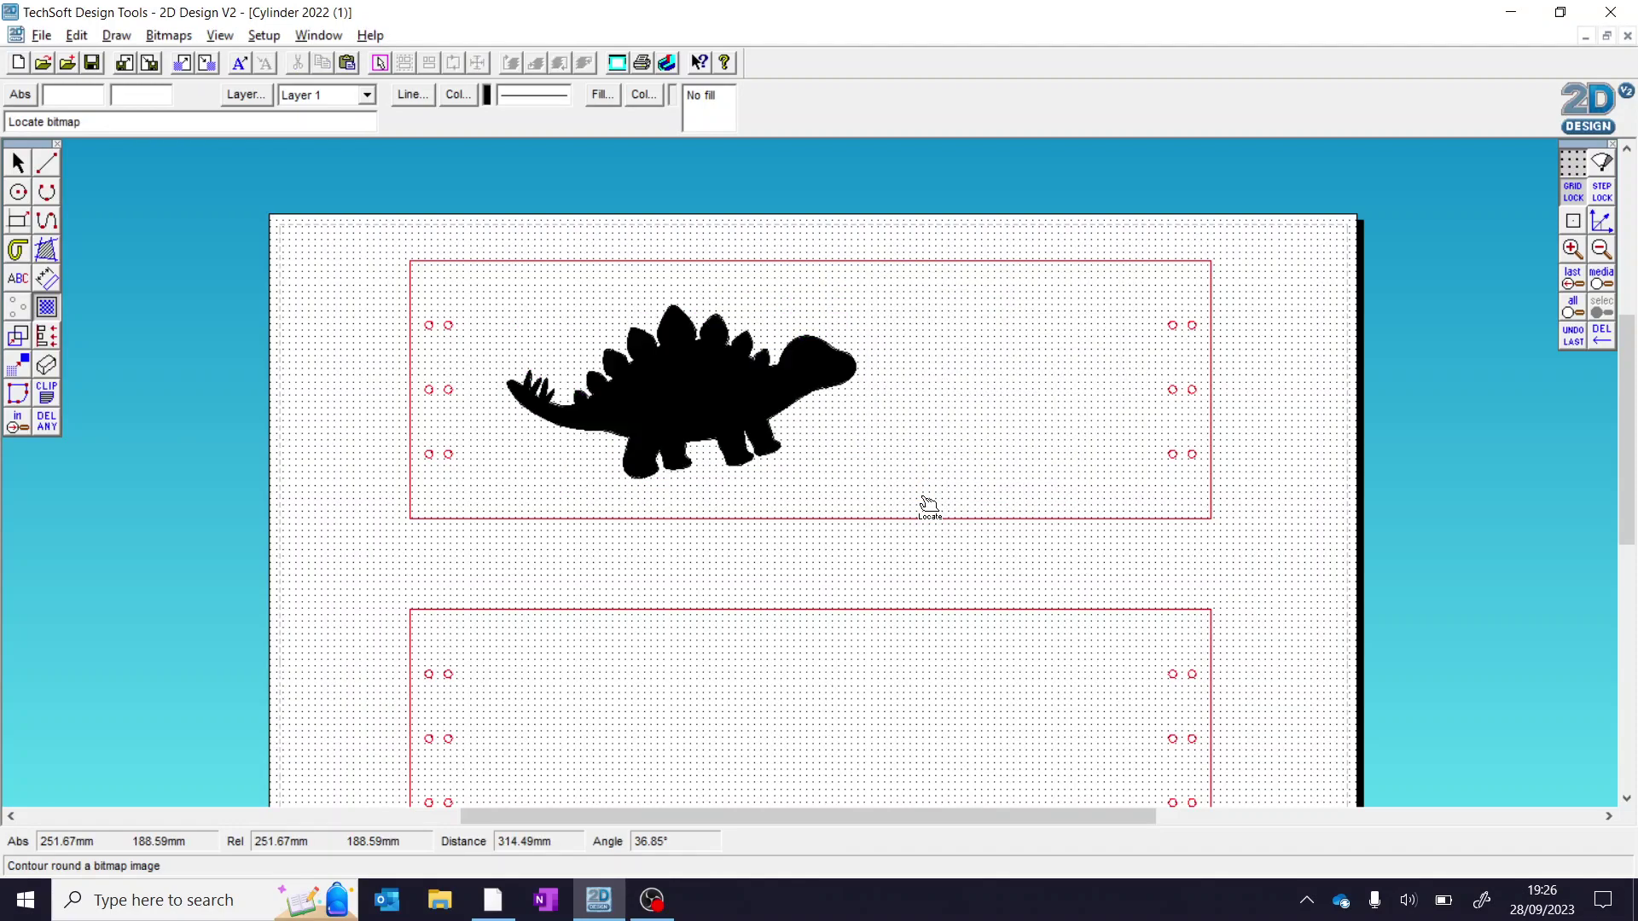
click(21, 163)
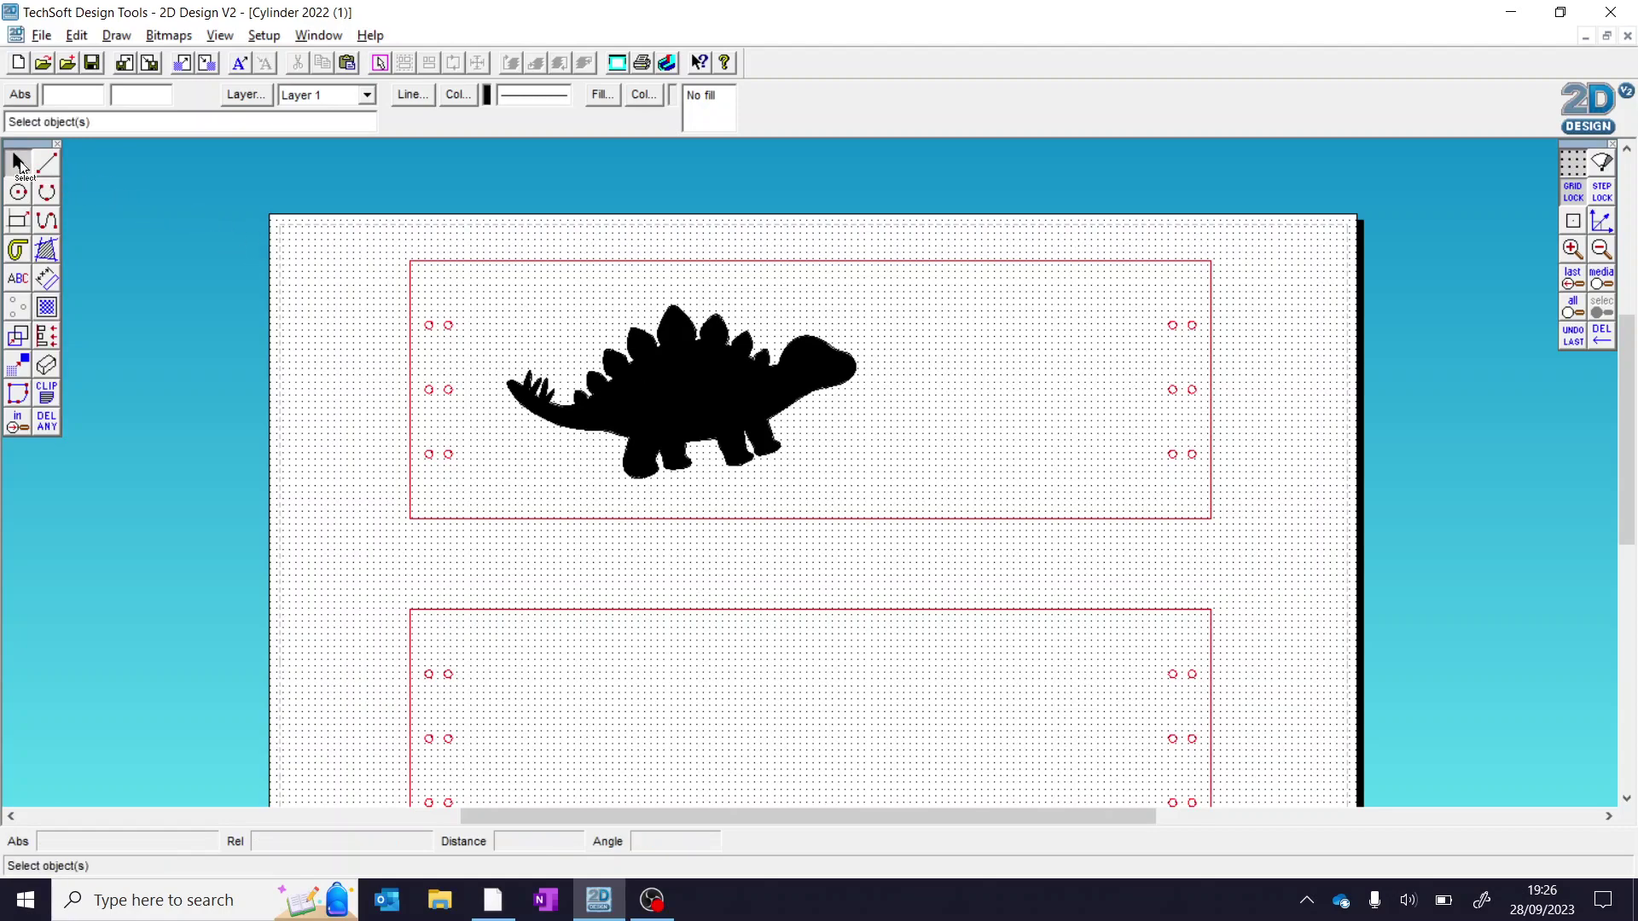
Move the stegosaurus bitmap off its contour towards the right-hand holes and select the outline left behind.
click(705, 371)
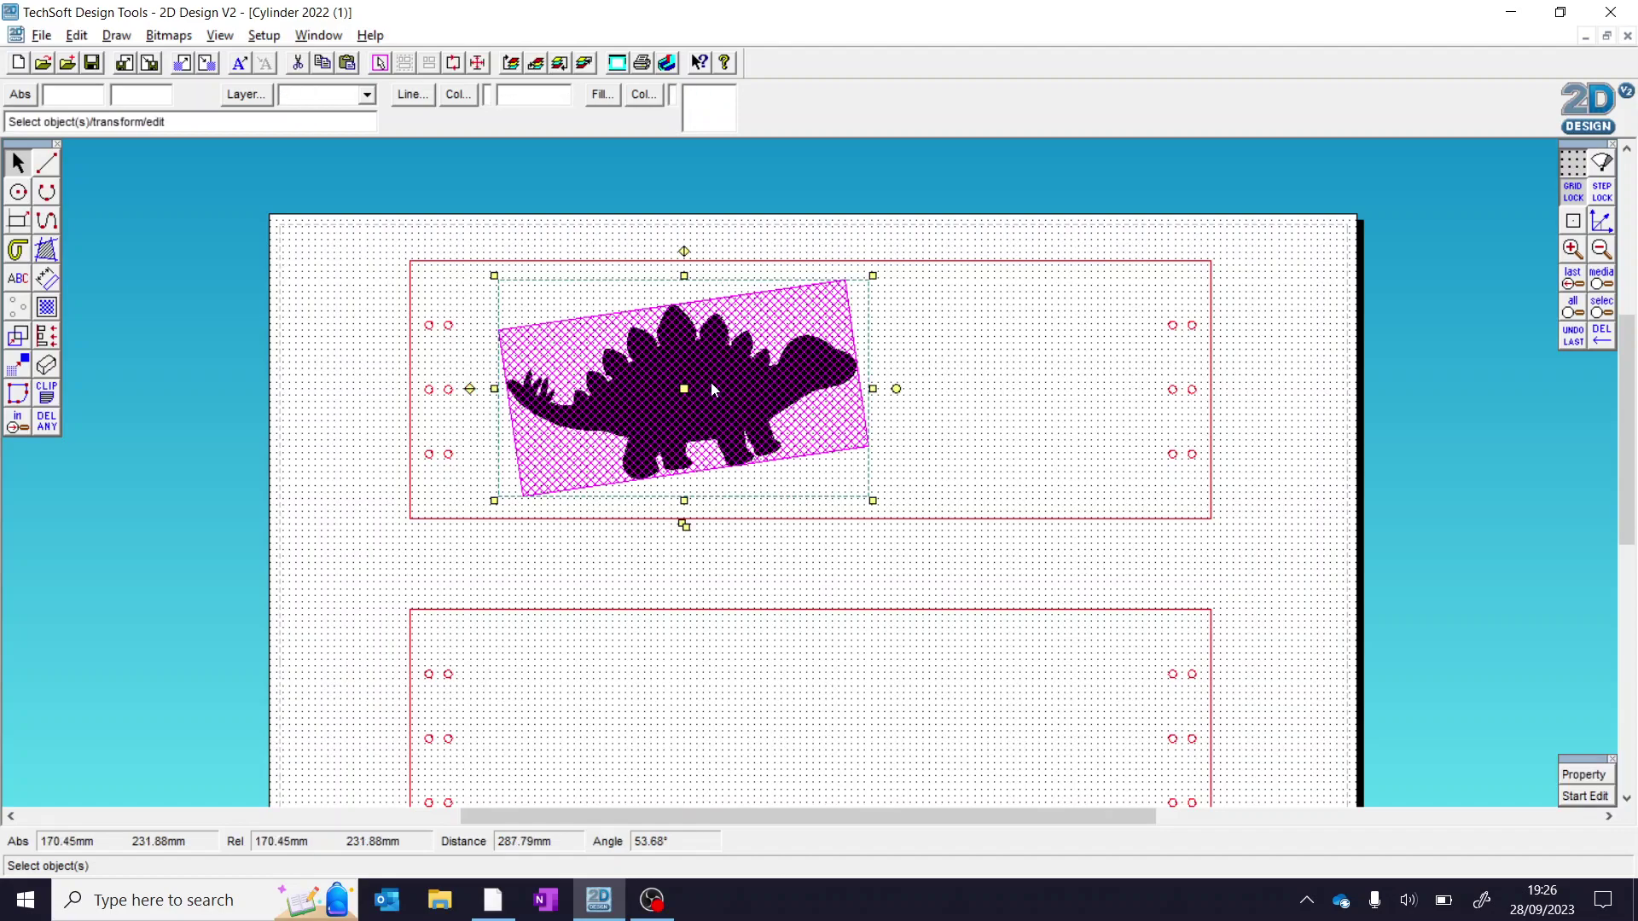
drag(684, 389, 973, 395)
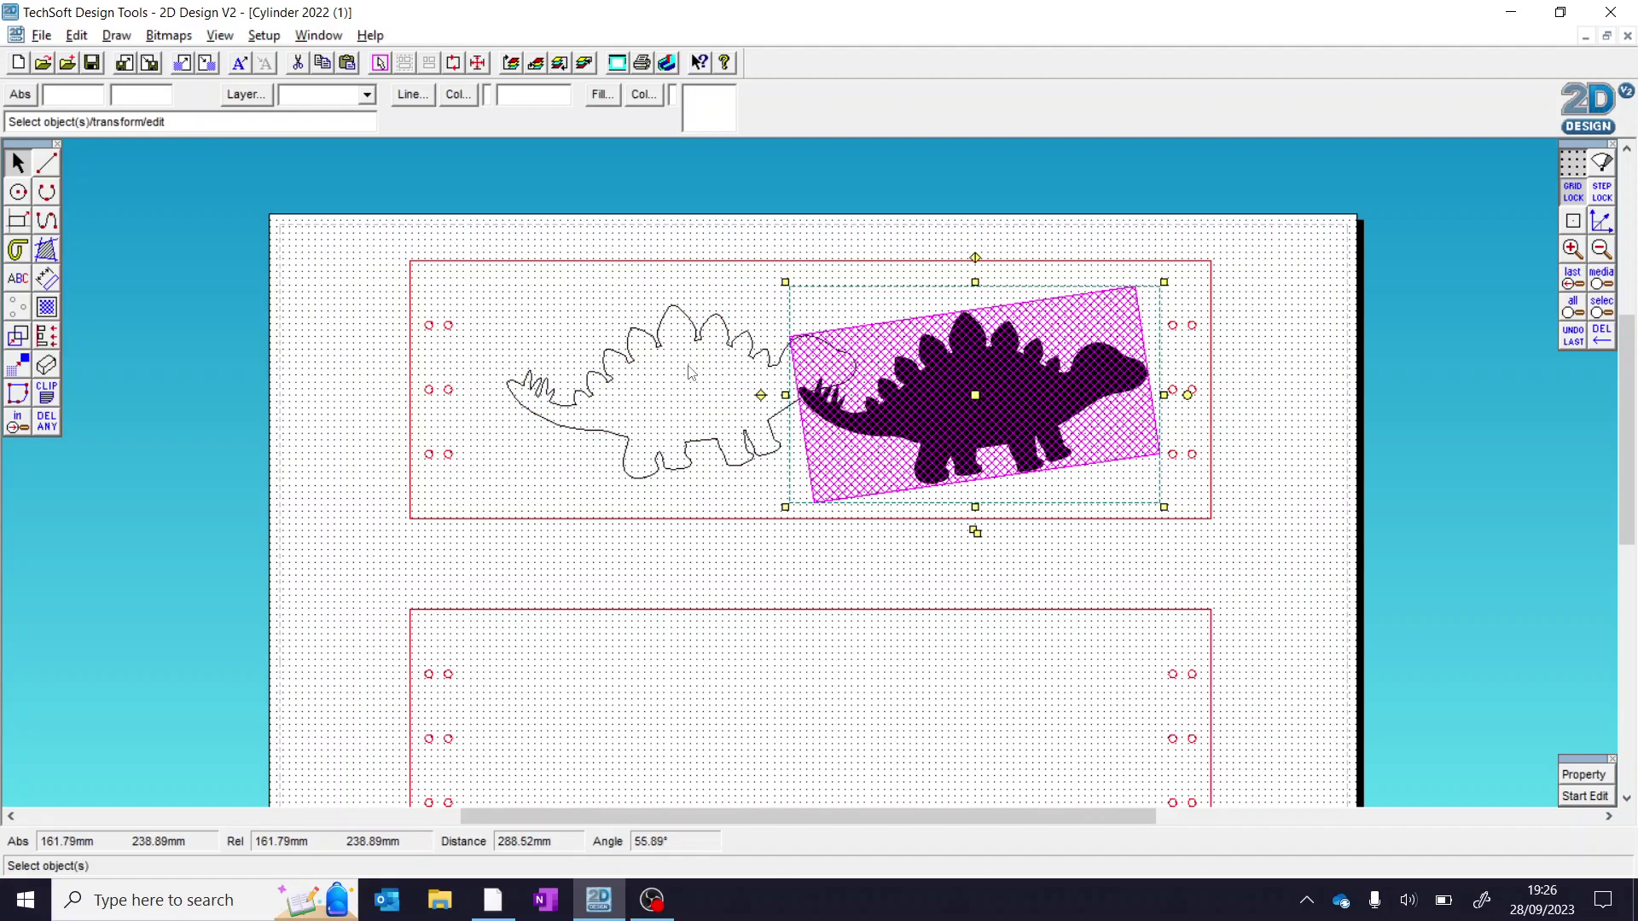
click(693, 400)
click(747, 350)
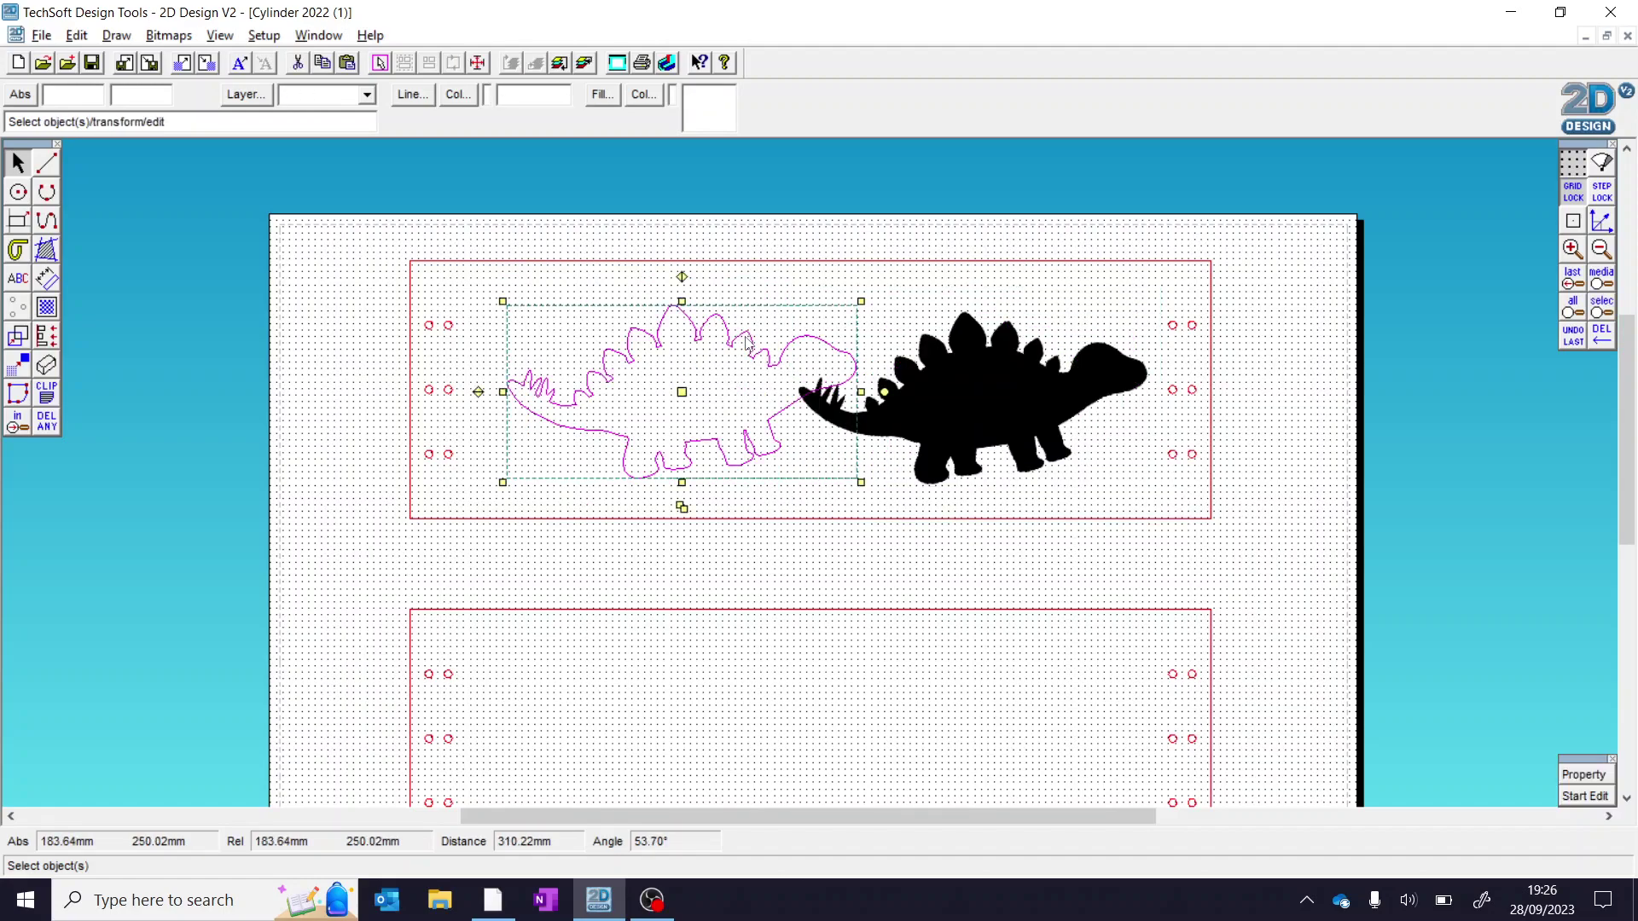
Delete the stegosaurus bitmap and undo the deletion.
click(1016, 375)
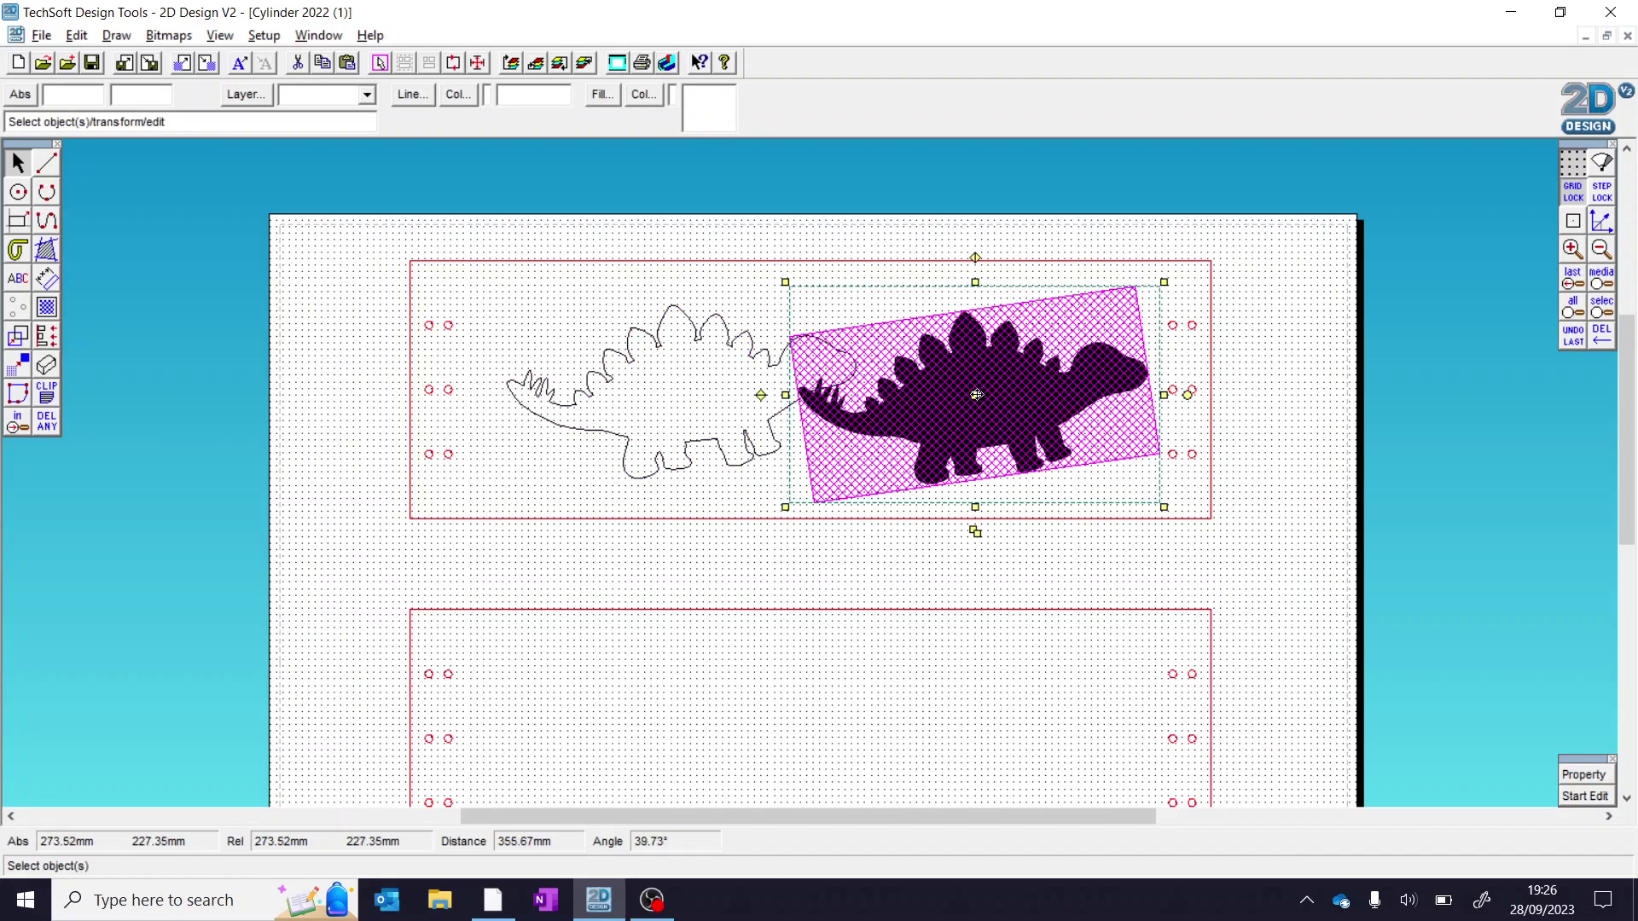
key(Delete)
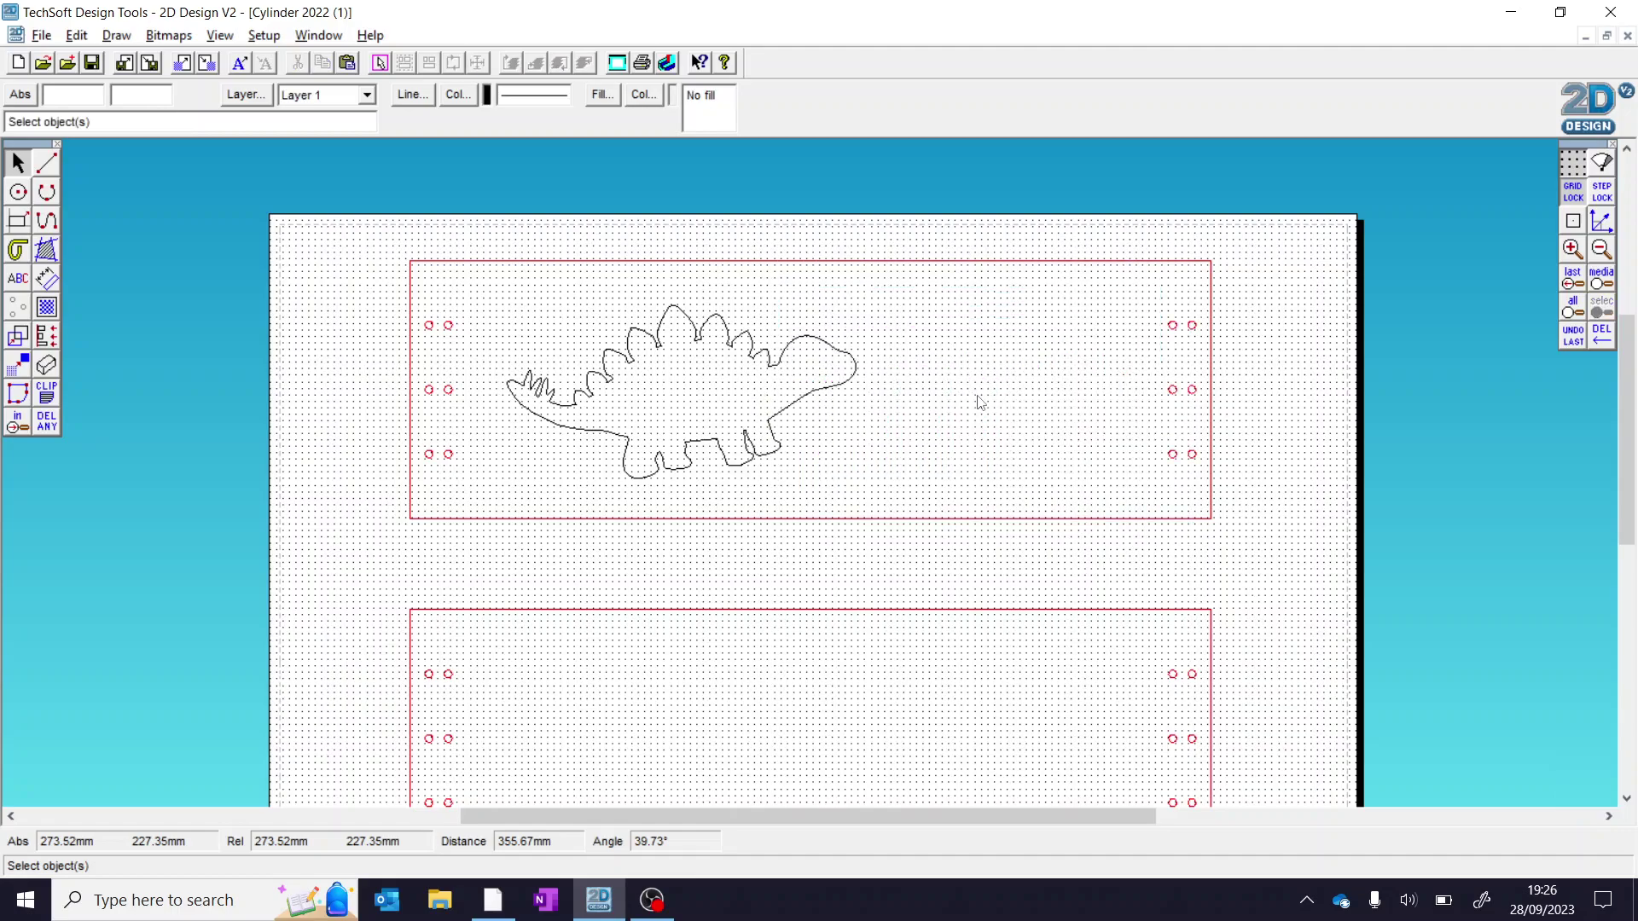
key(ctrl+z)
Contour the moved stegosaurus bitmap with one outside tool path at 5 mm spacing, excluding the transparent colour.
click(976, 394)
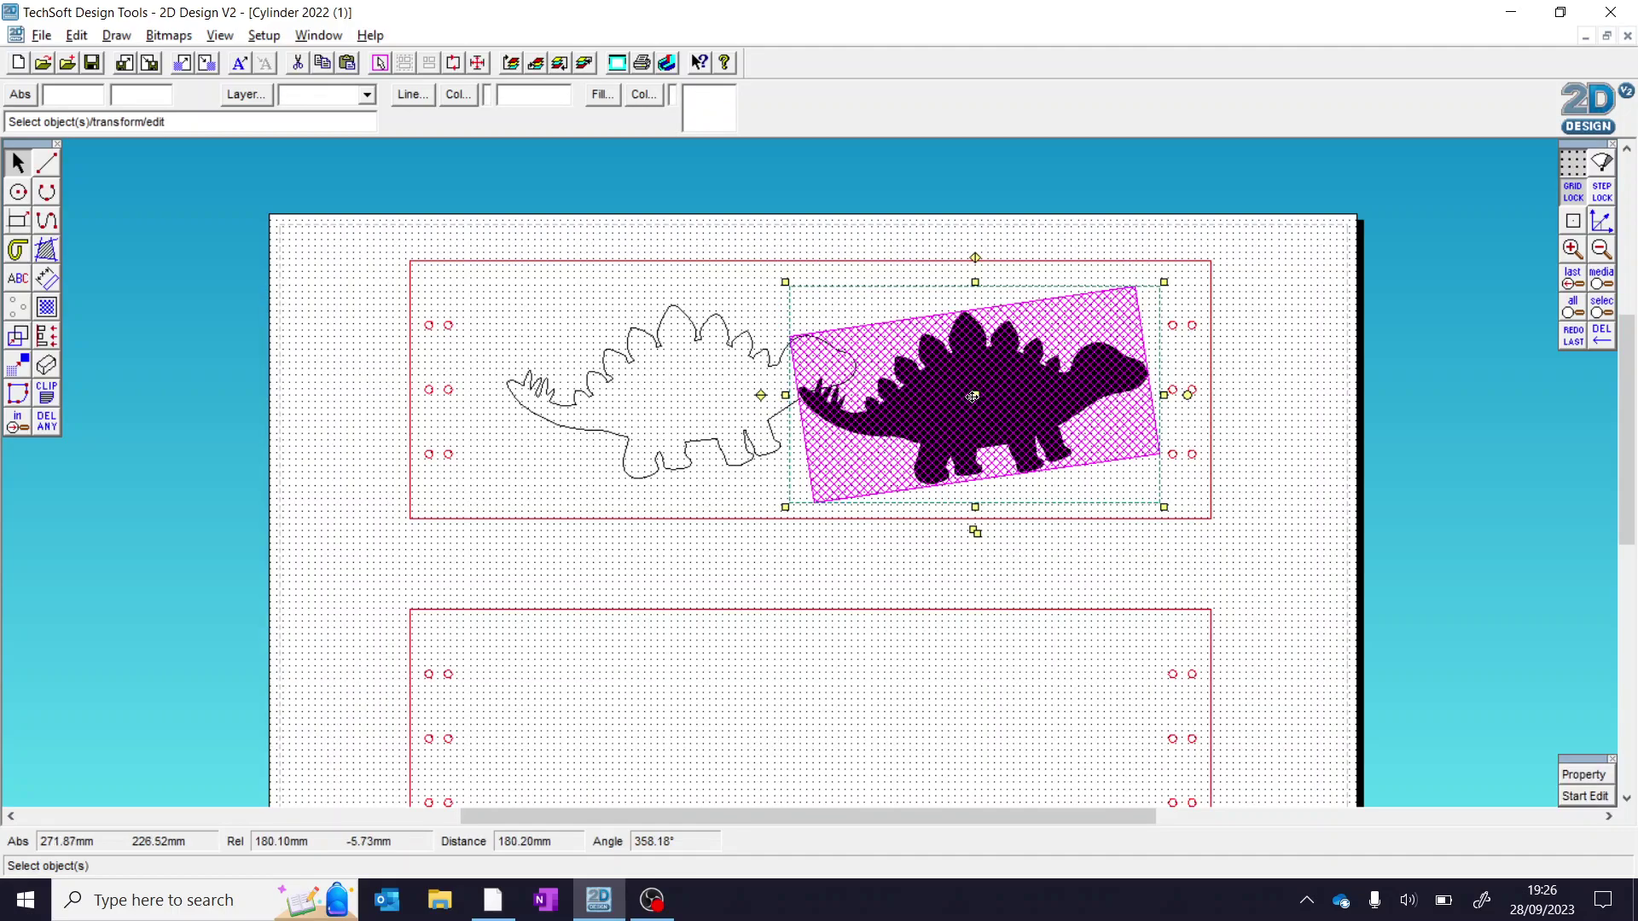
click(116, 35)
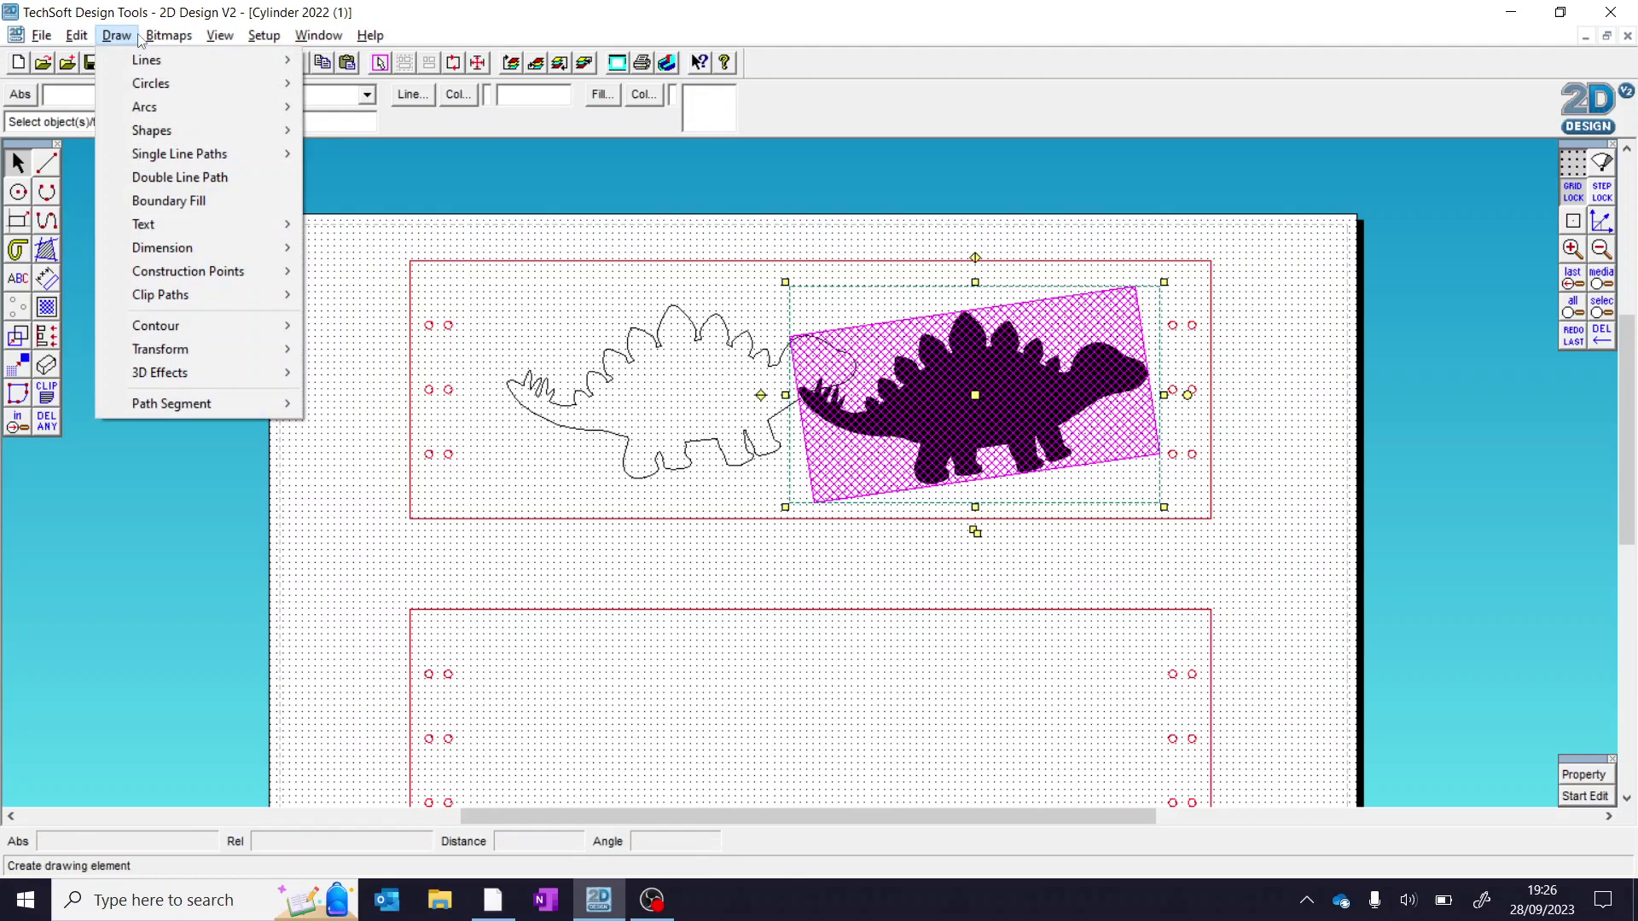
mouse_move(165, 38)
click(221, 410)
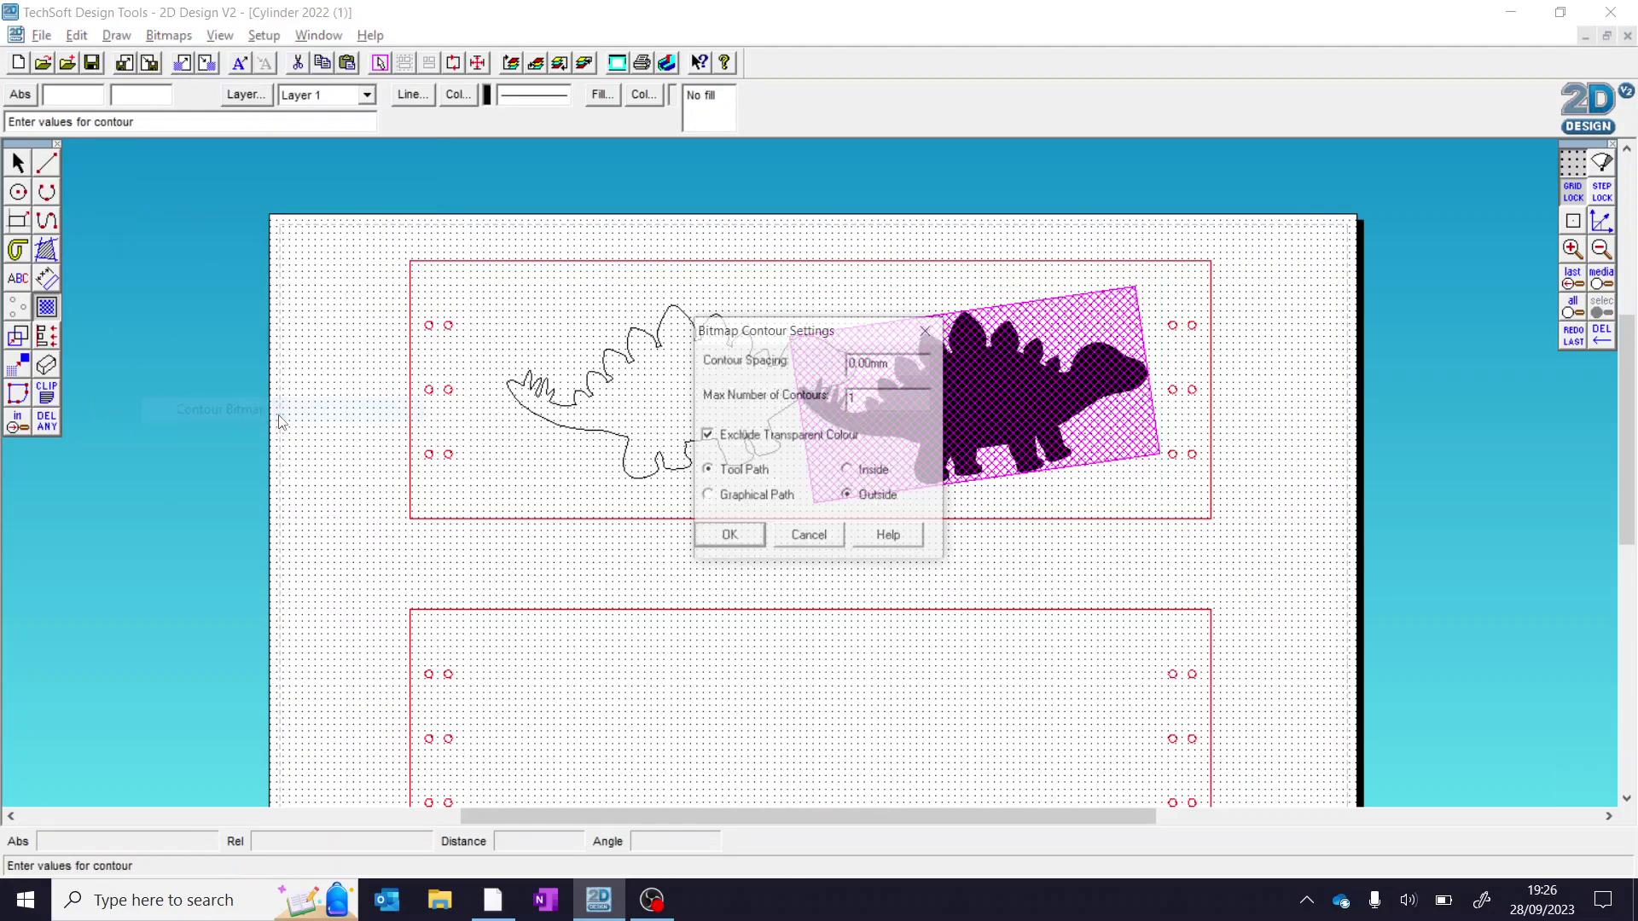
drag(856, 362, 844, 365)
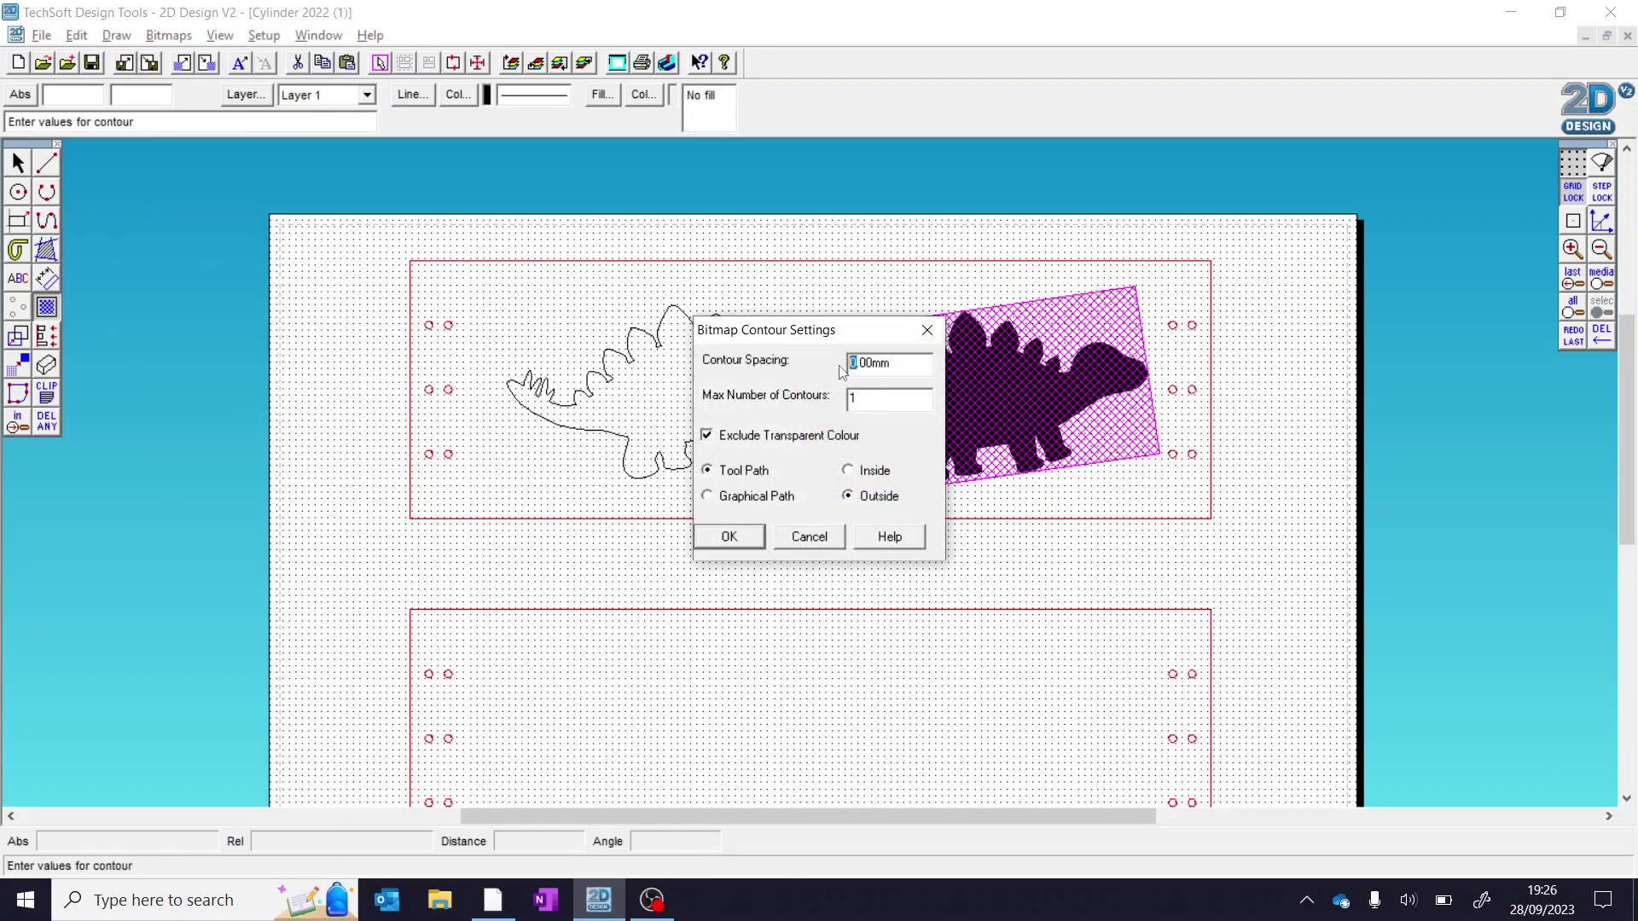
text(5)
click(735, 542)
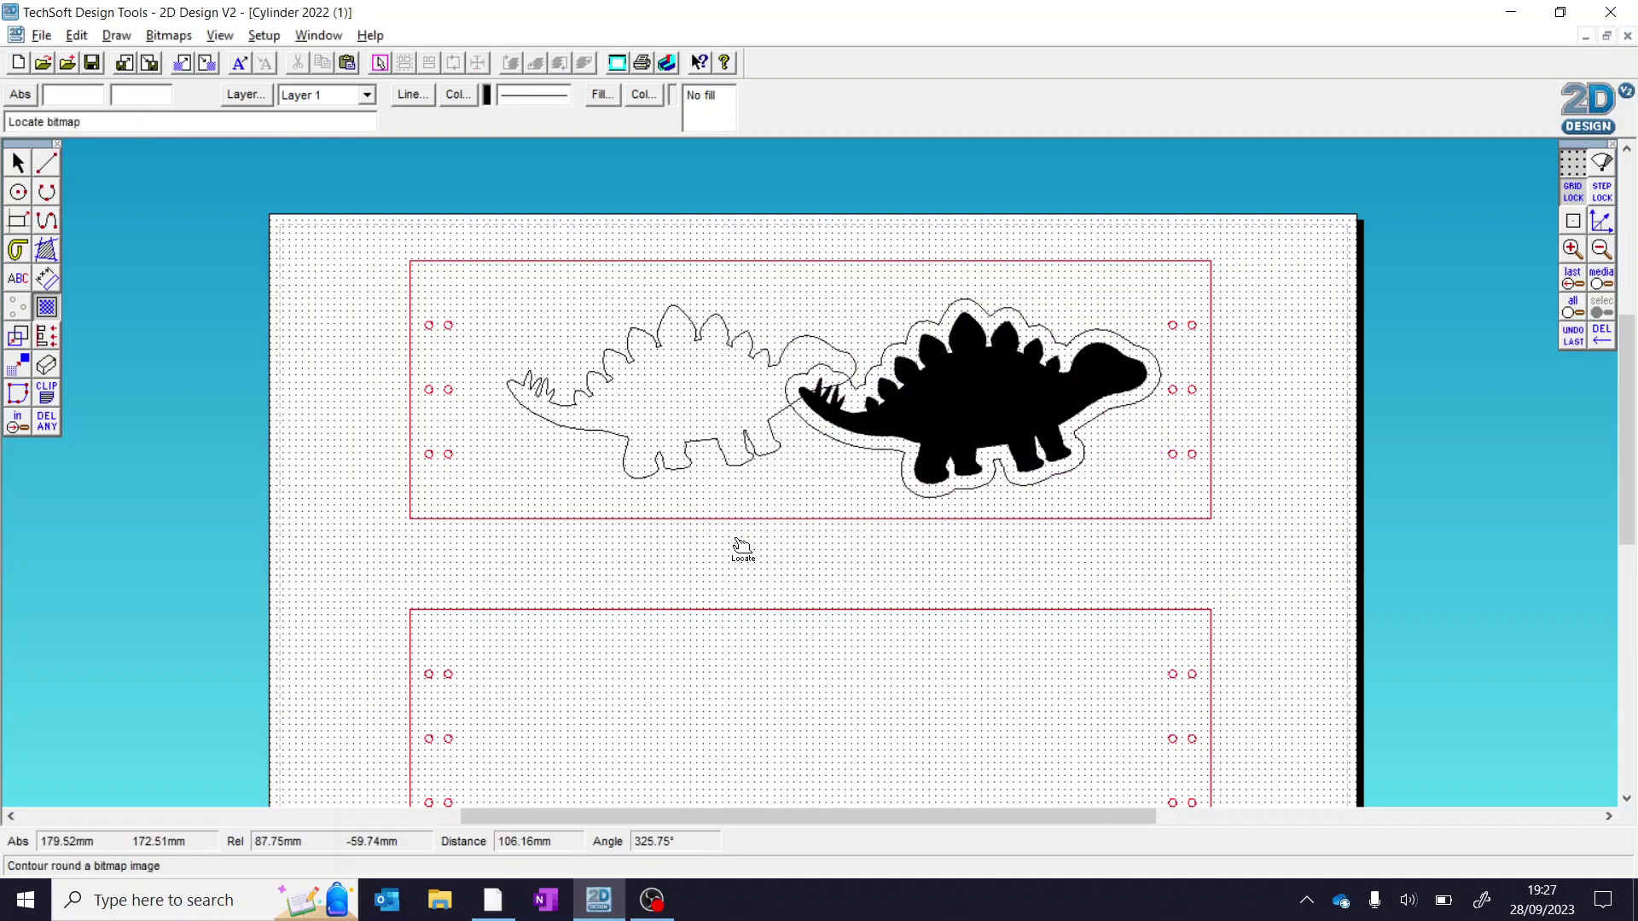
click(18, 162)
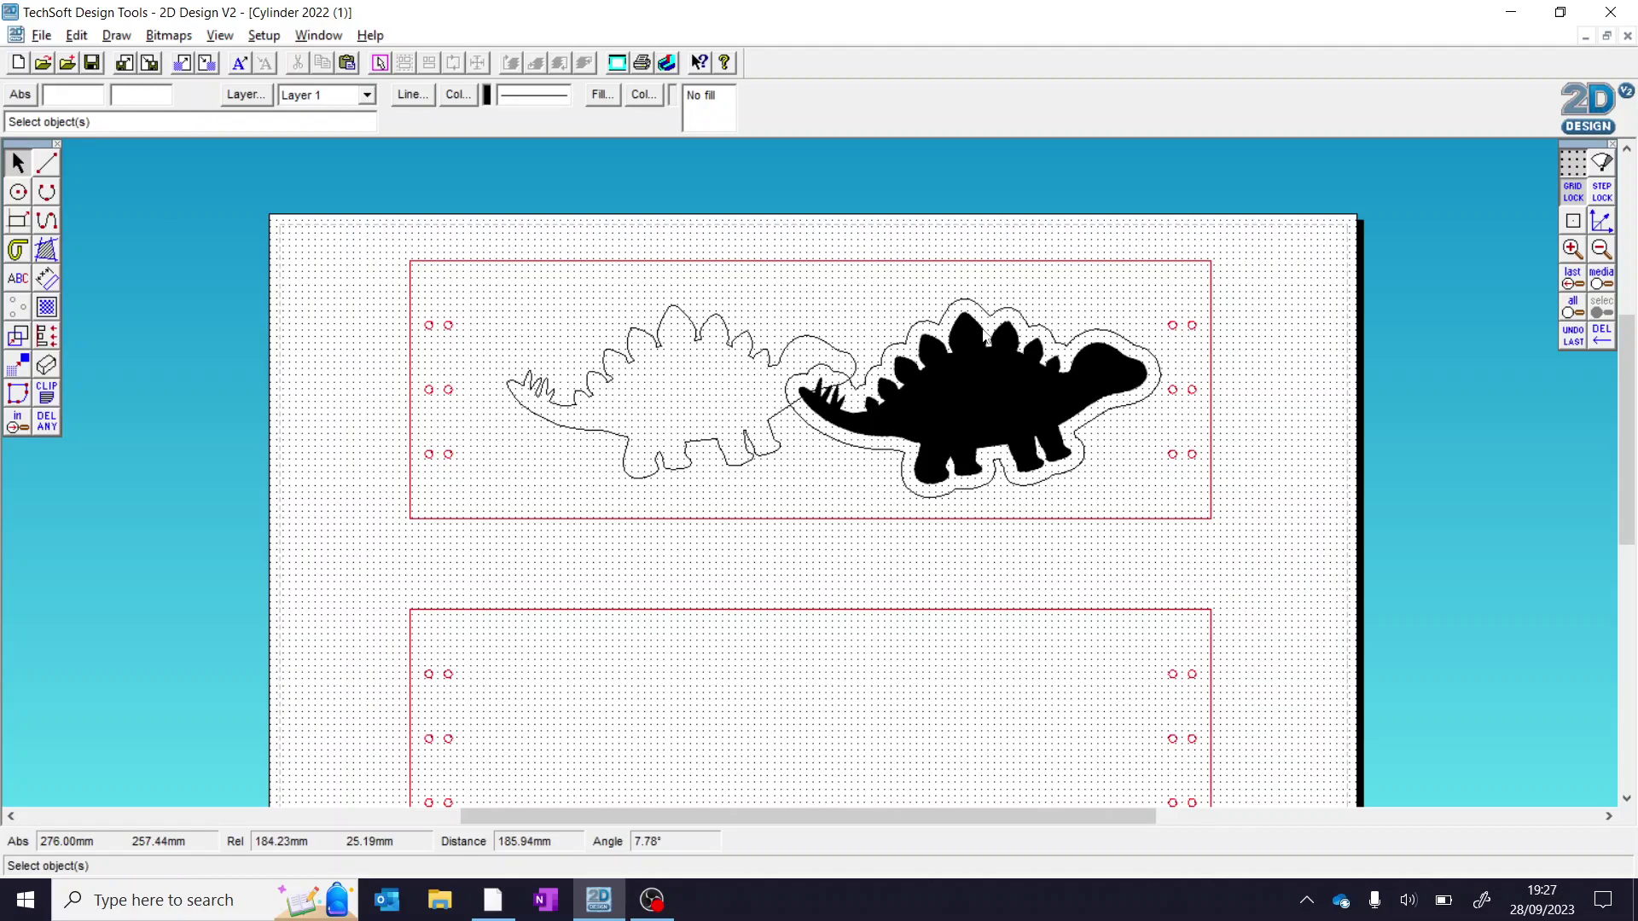
Move the stegosaurus bitmap out of its offset contour and delete the bitmap.
click(1017, 412)
drag(977, 390, 884, 501)
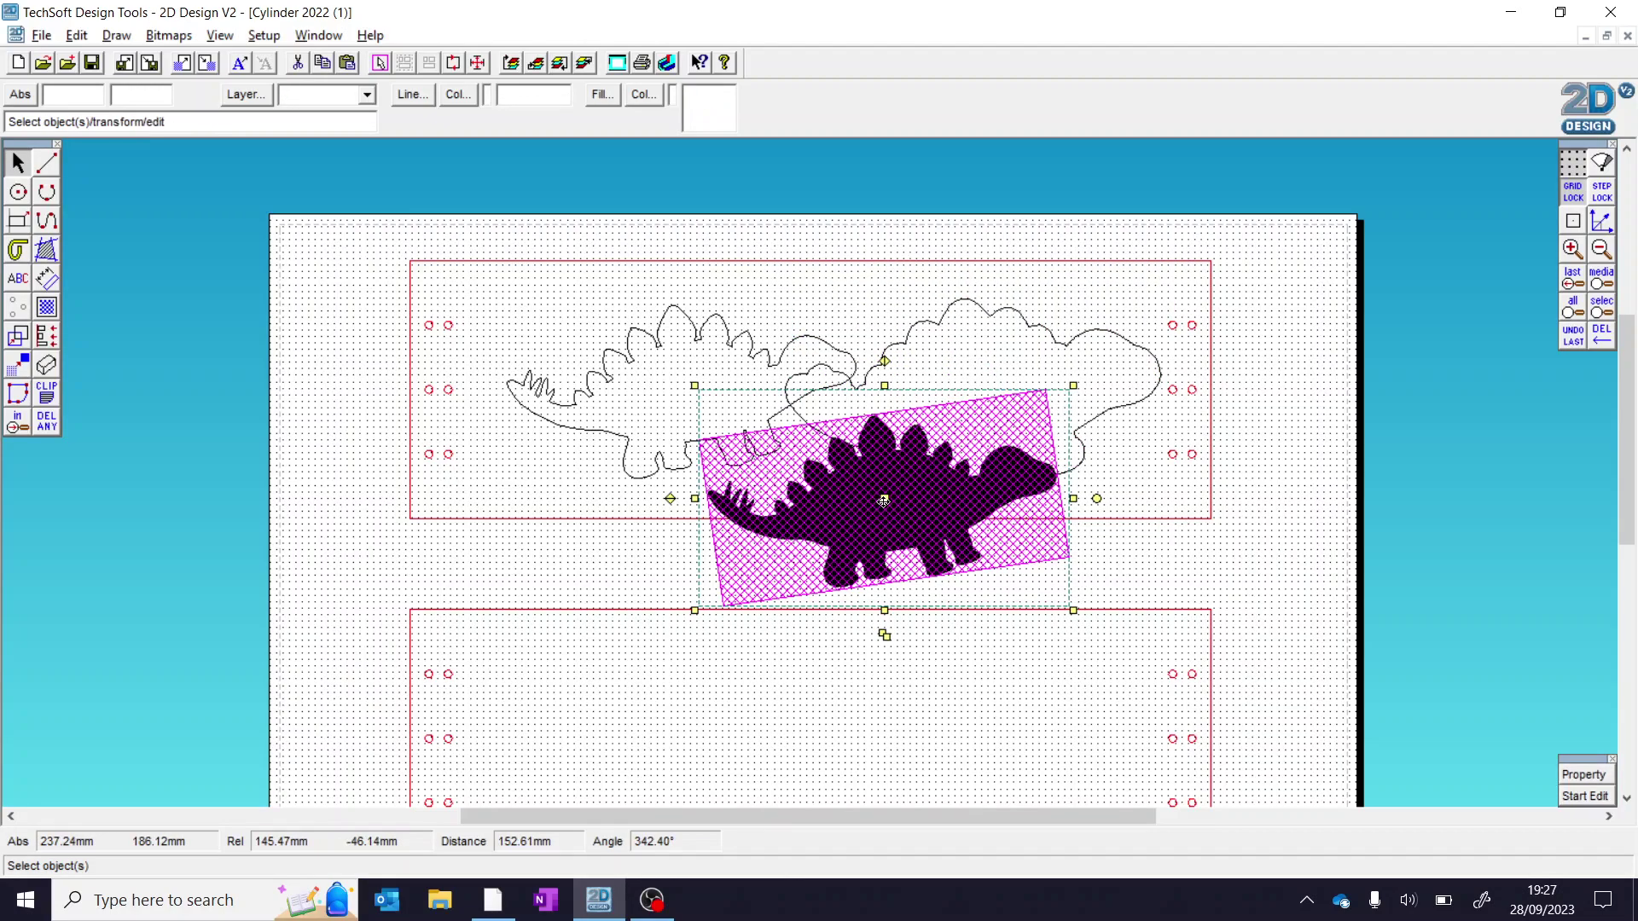
key(Delete)
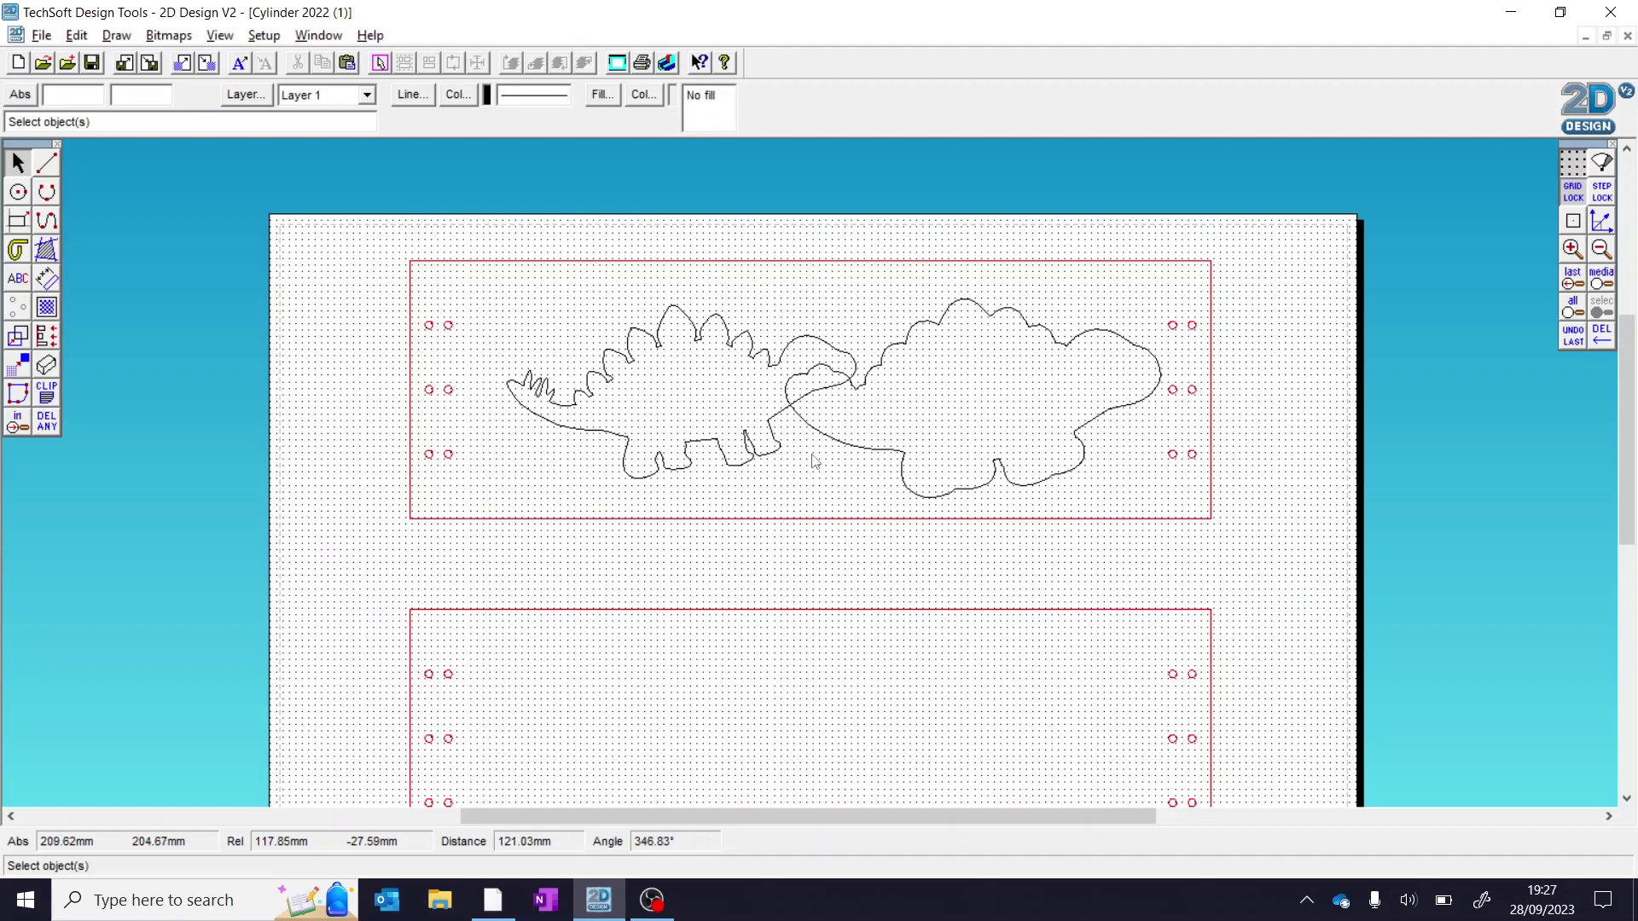
Move the close-fitting stegosaurus outline up and left, away from the 5 mm offset contour, and delete the offset contour.
click(698, 412)
drag(698, 412, 658, 380)
click(973, 397)
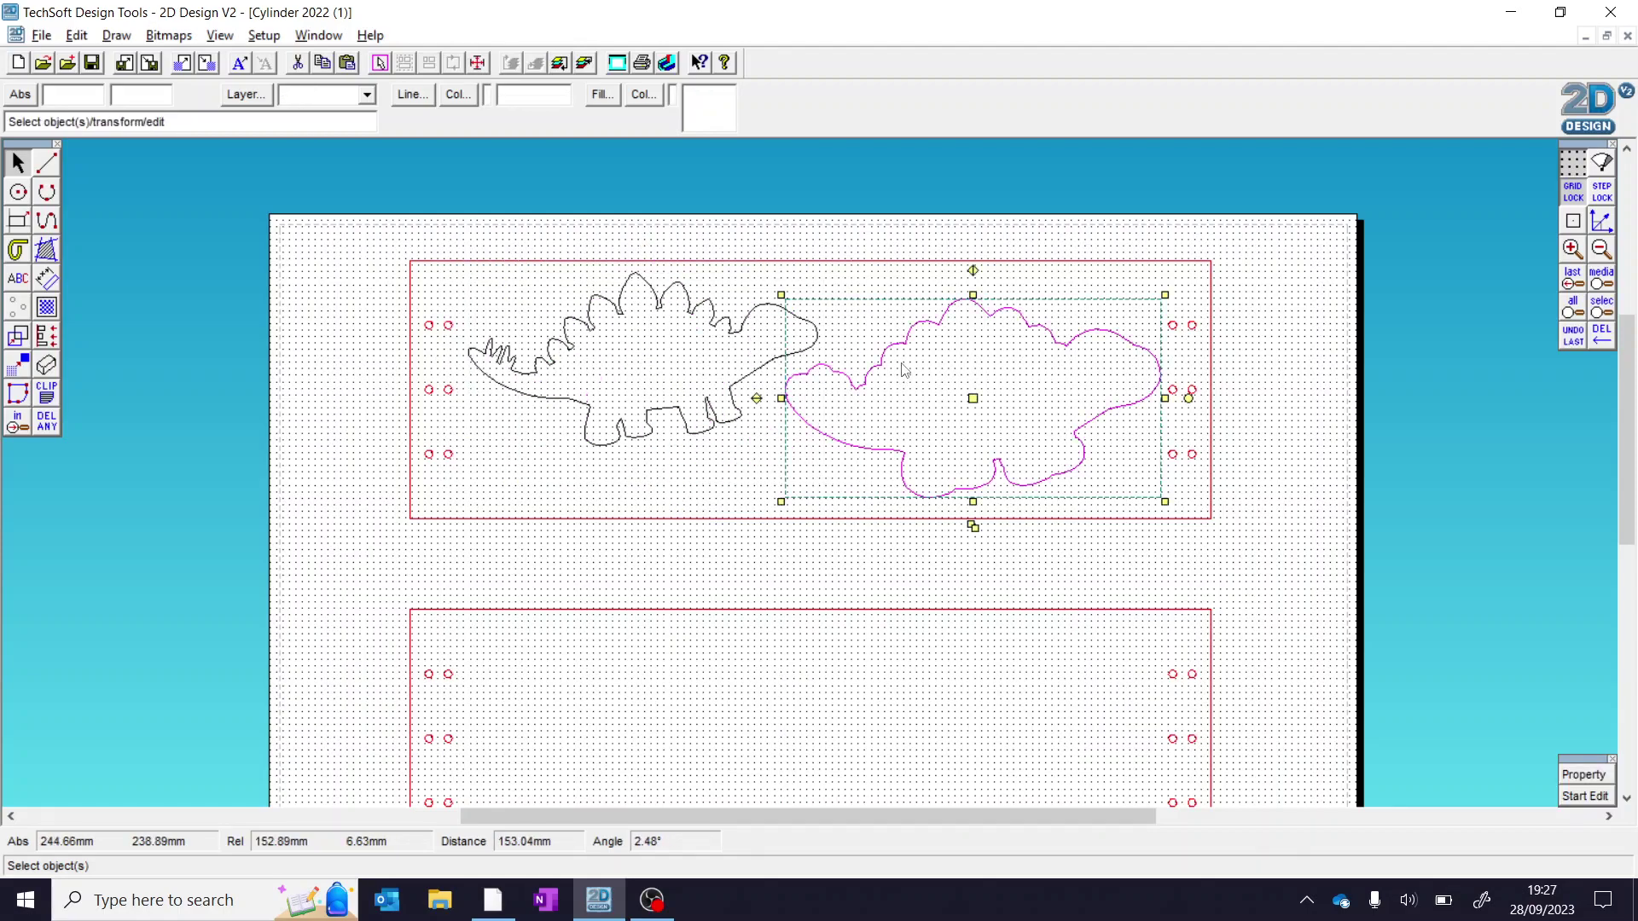
click(974, 399)
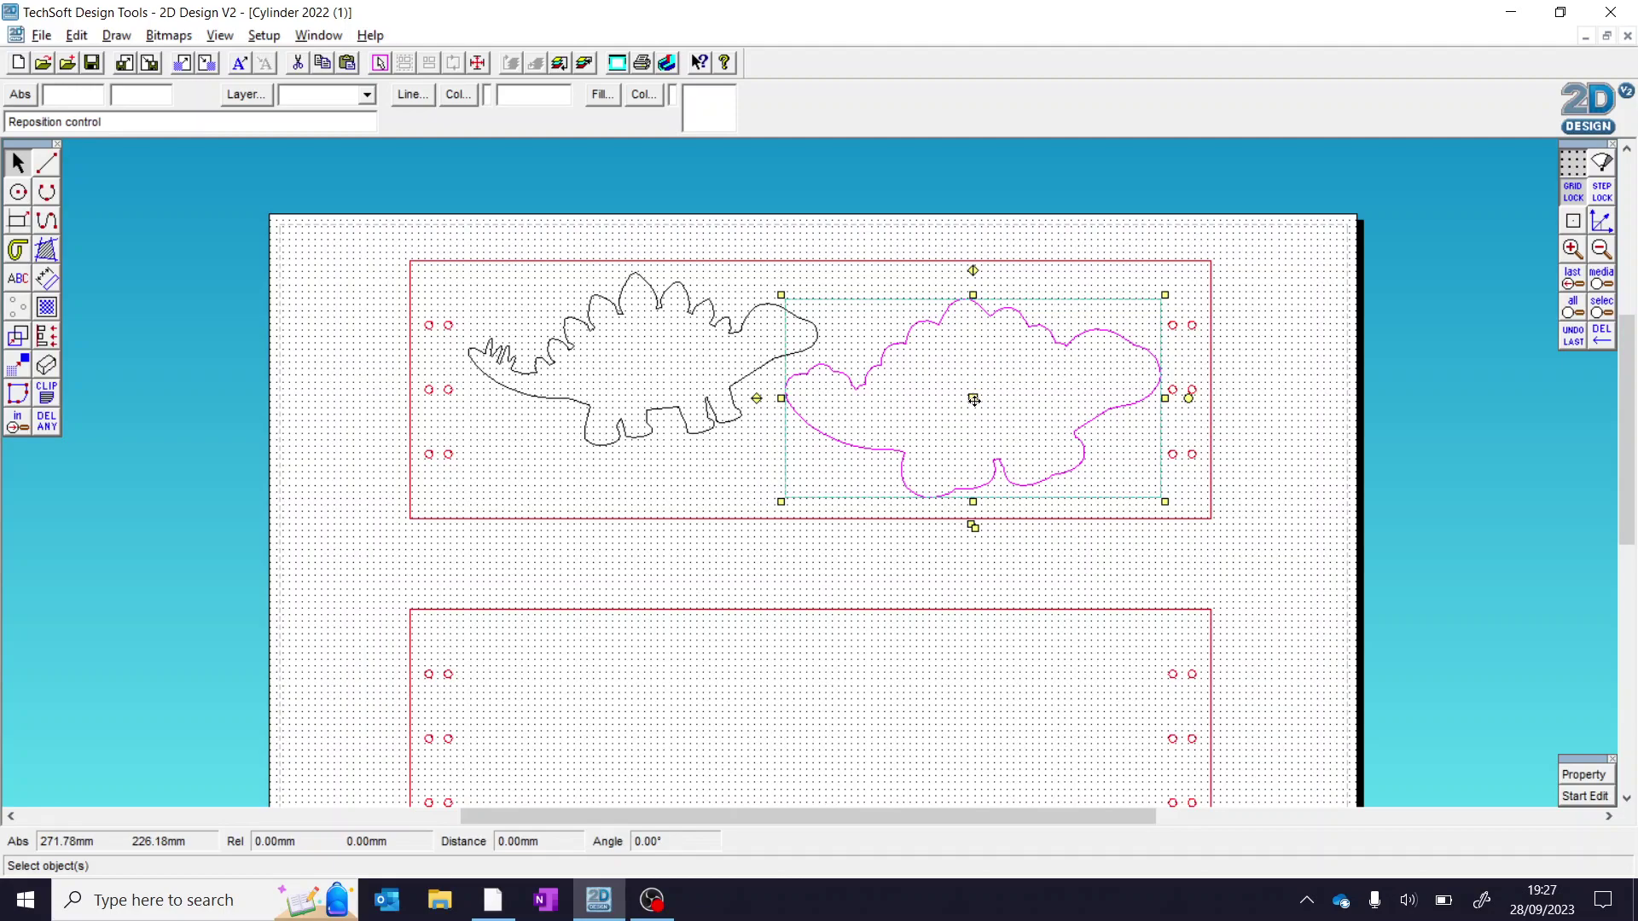
key(Delete)
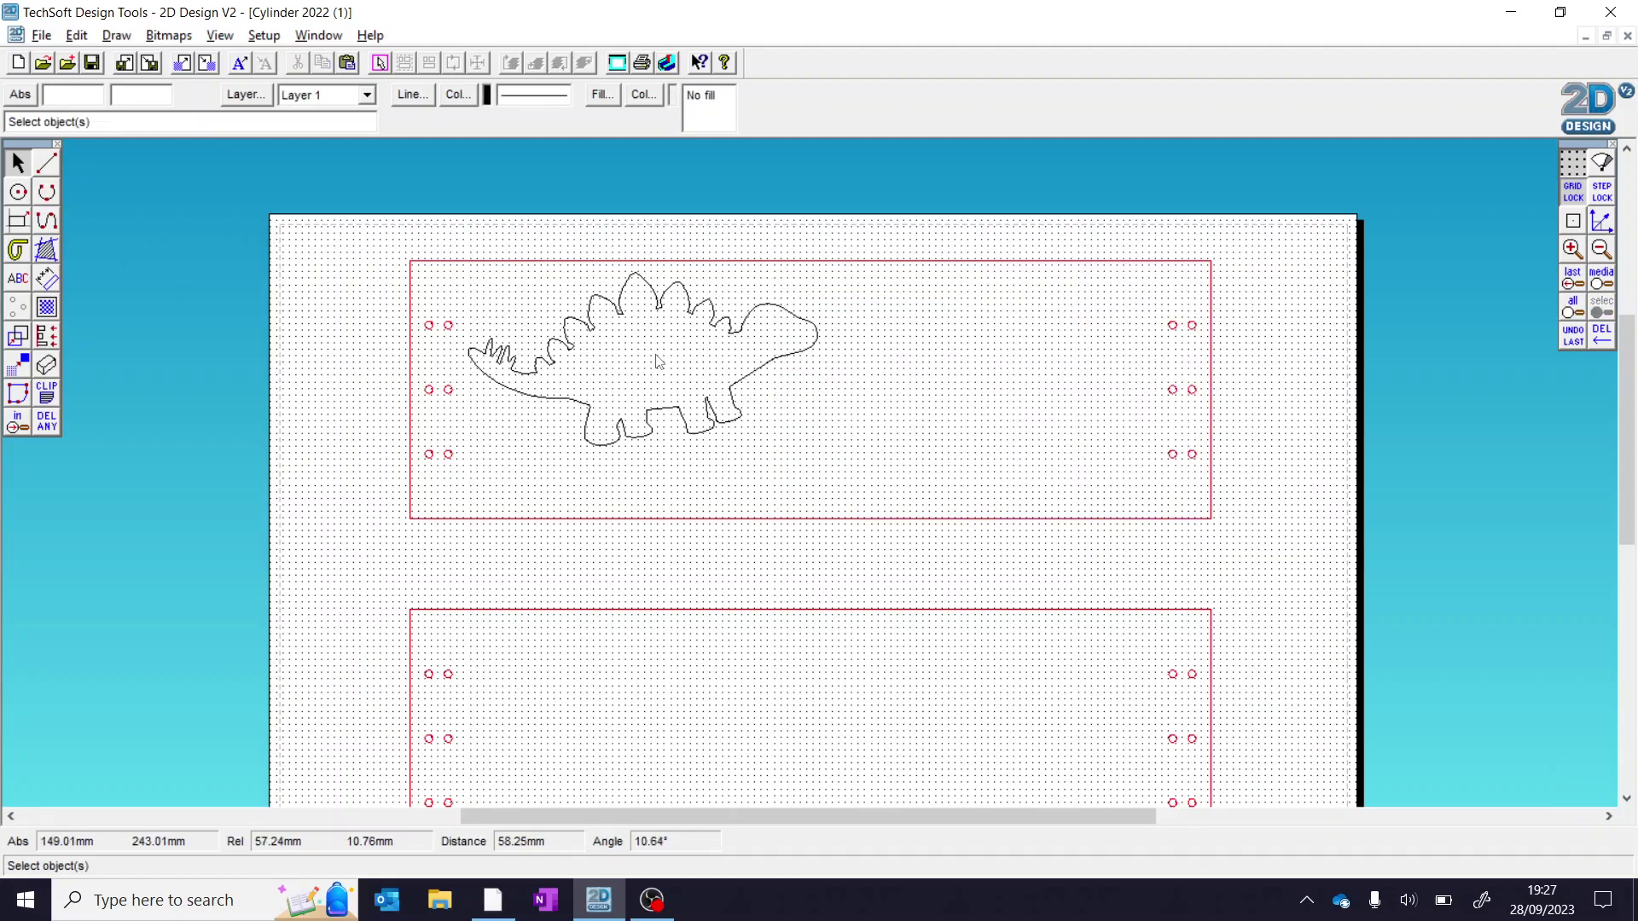
Move the stegosaurus outline down and right so it sits clear of the left-hand holes in the upper rectangle.
click(719, 414)
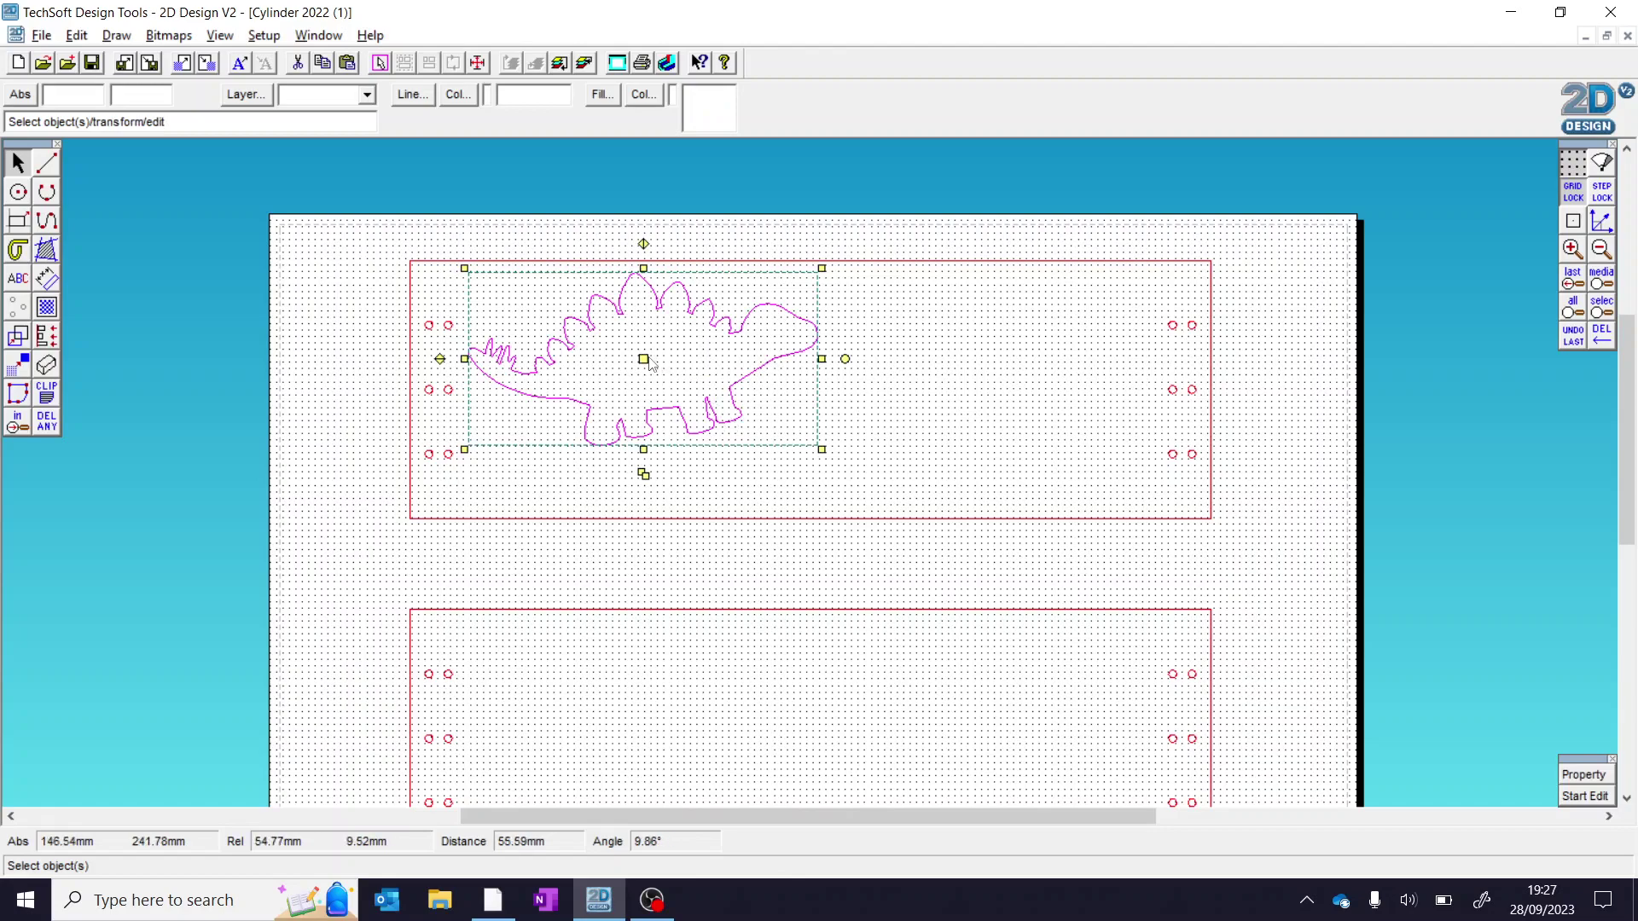
click(645, 361)
click(676, 397)
click(924, 430)
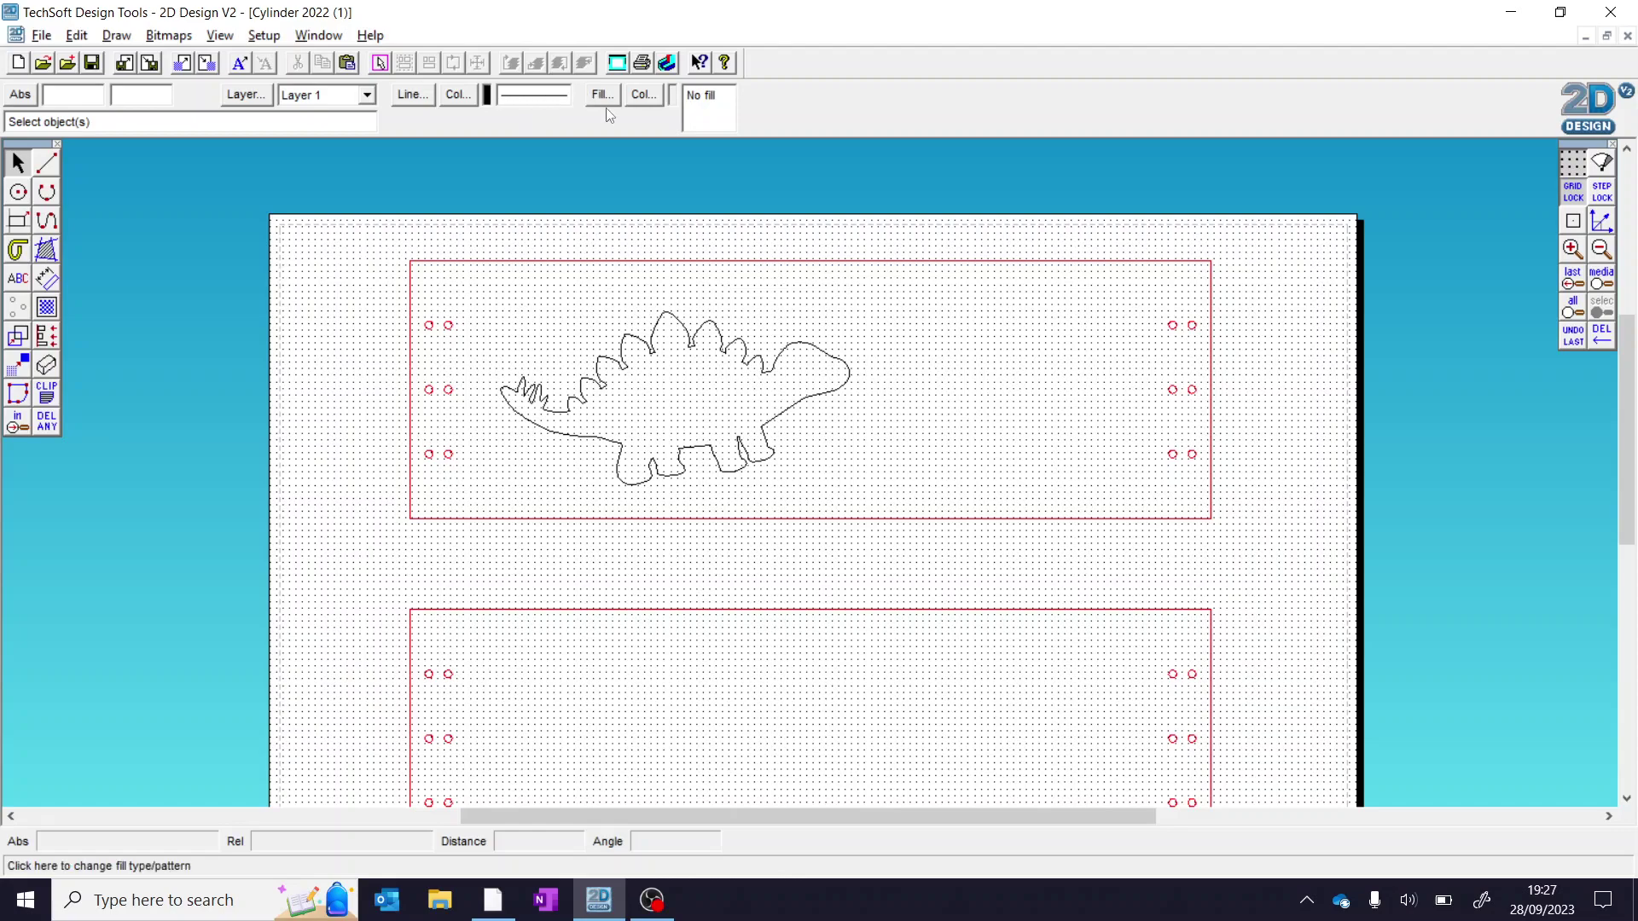
Set the stegosaurus outline's line colour to red and save the drawing.
click(672, 325)
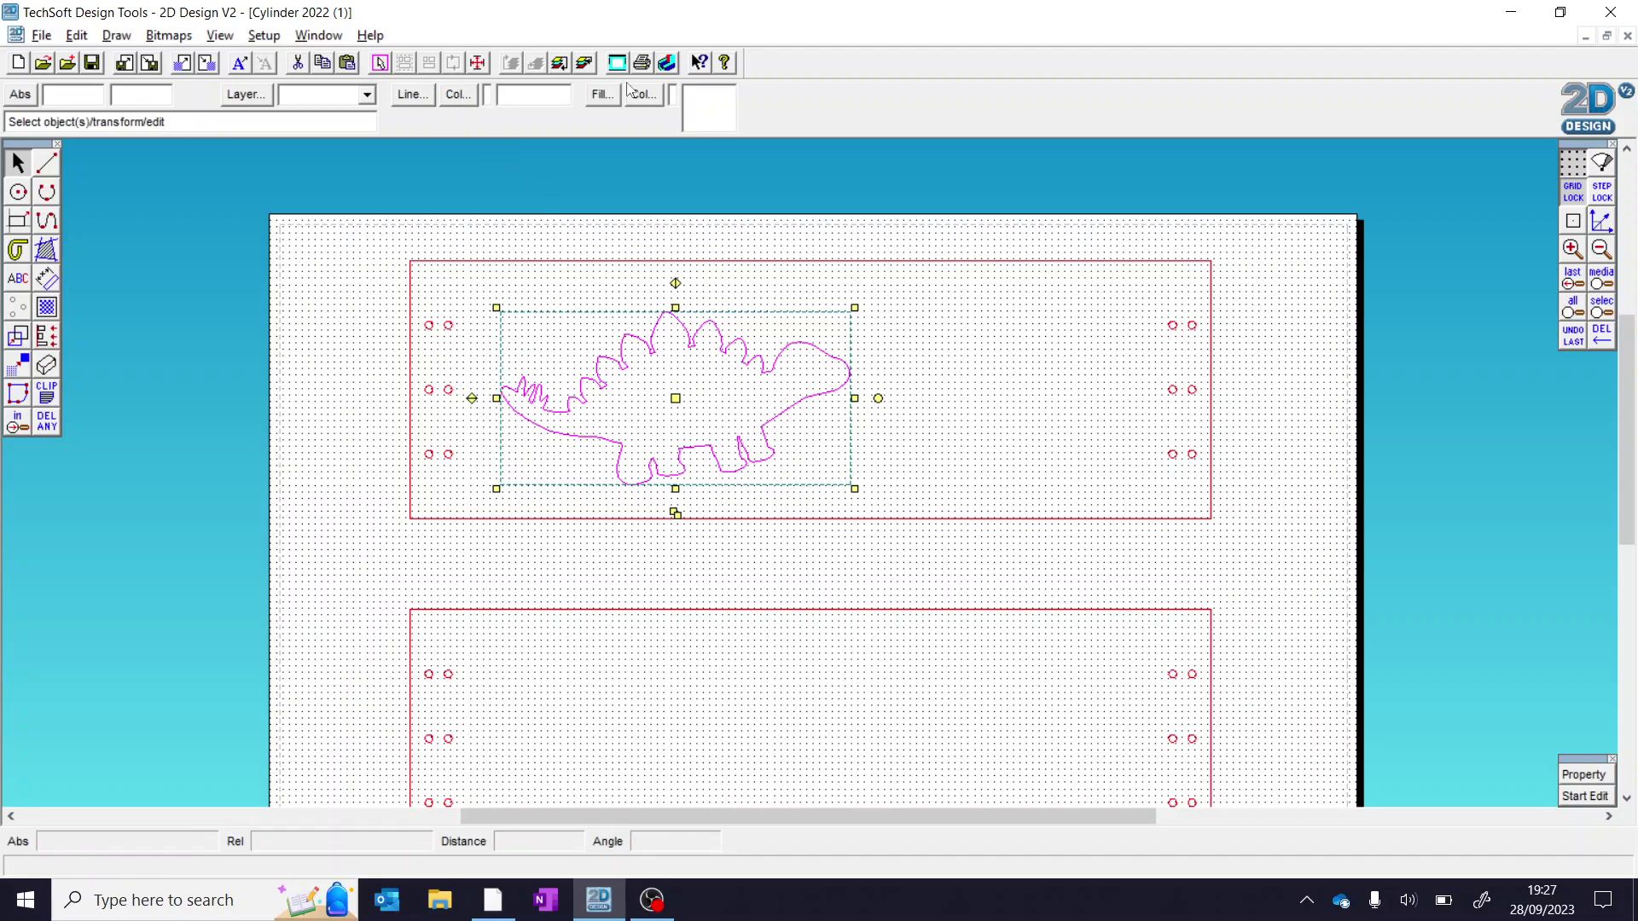
click(458, 94)
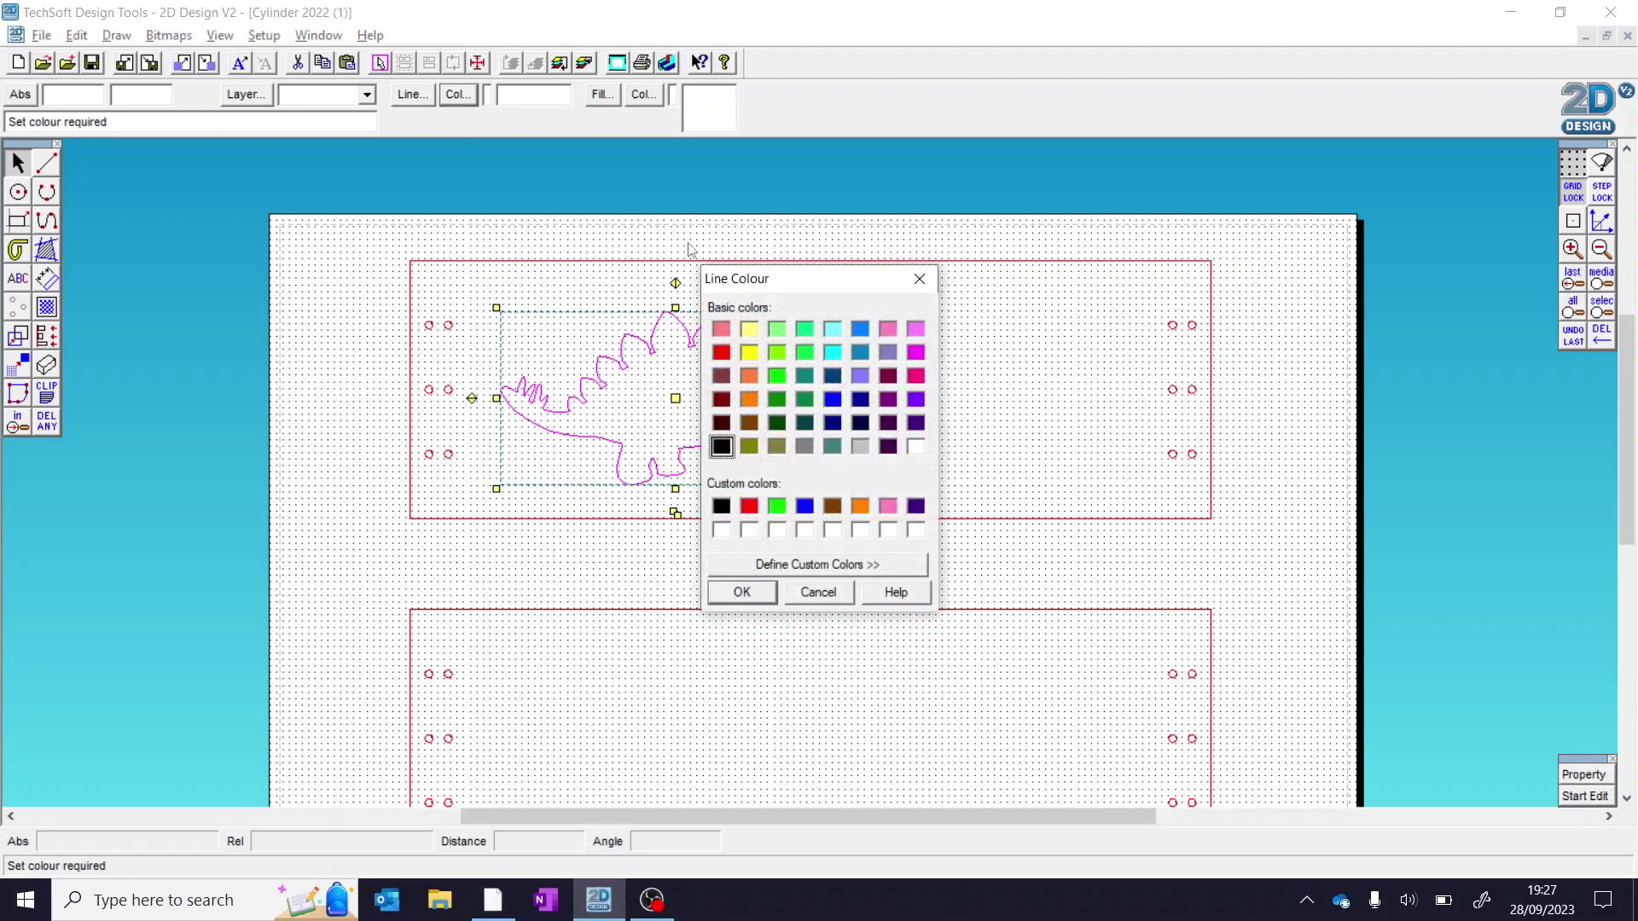
click(727, 359)
click(763, 591)
click(776, 582)
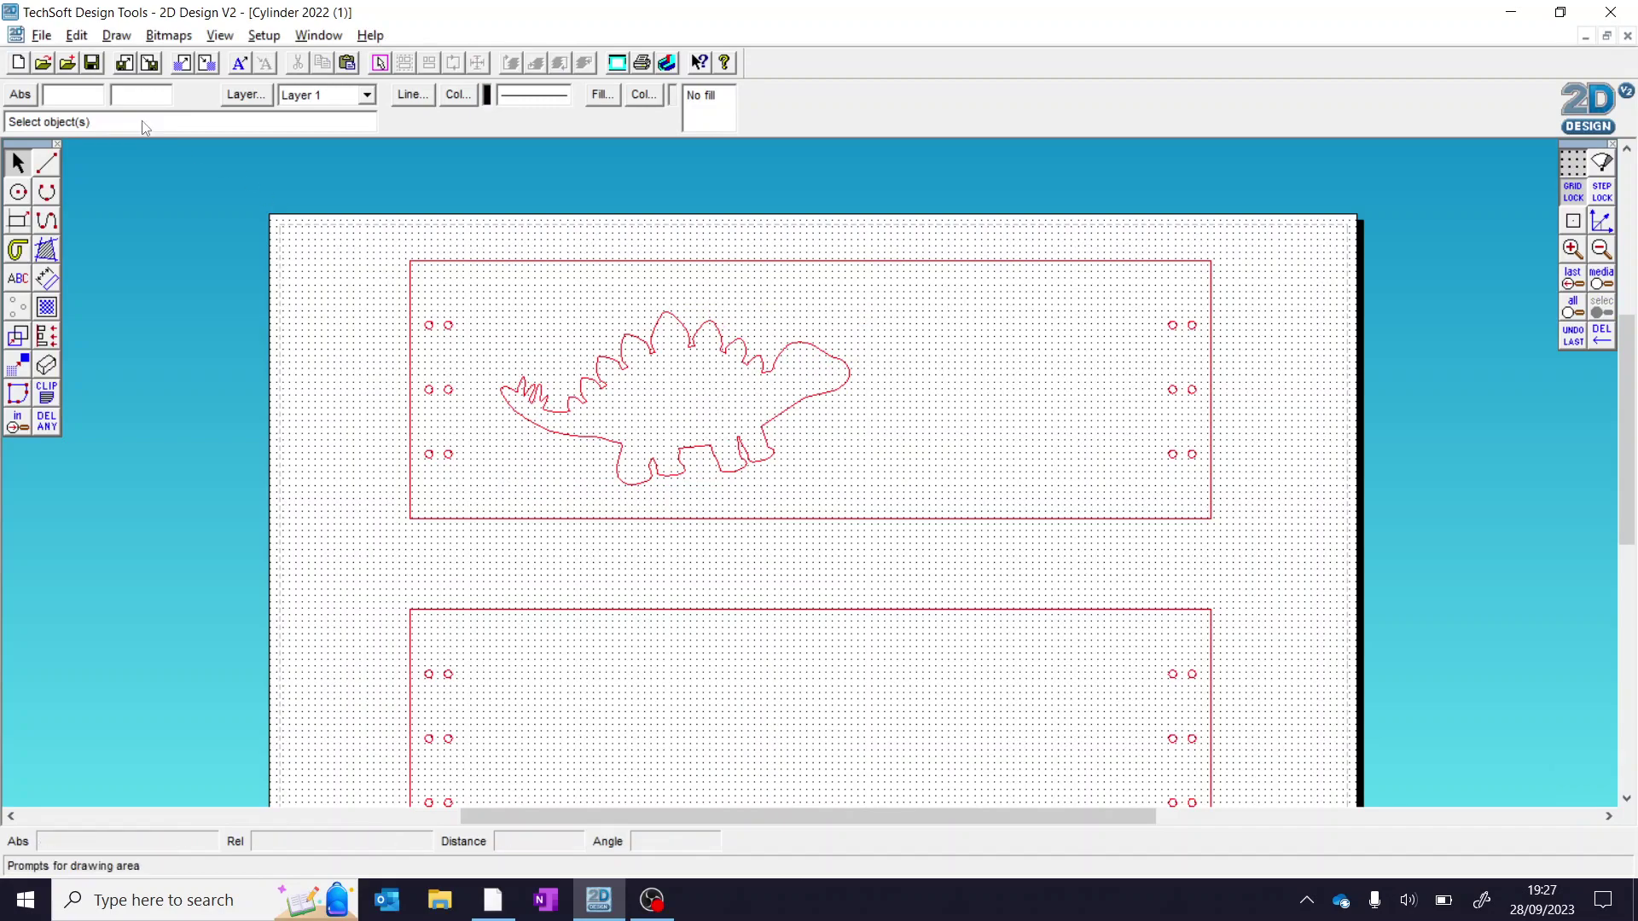
click(93, 64)
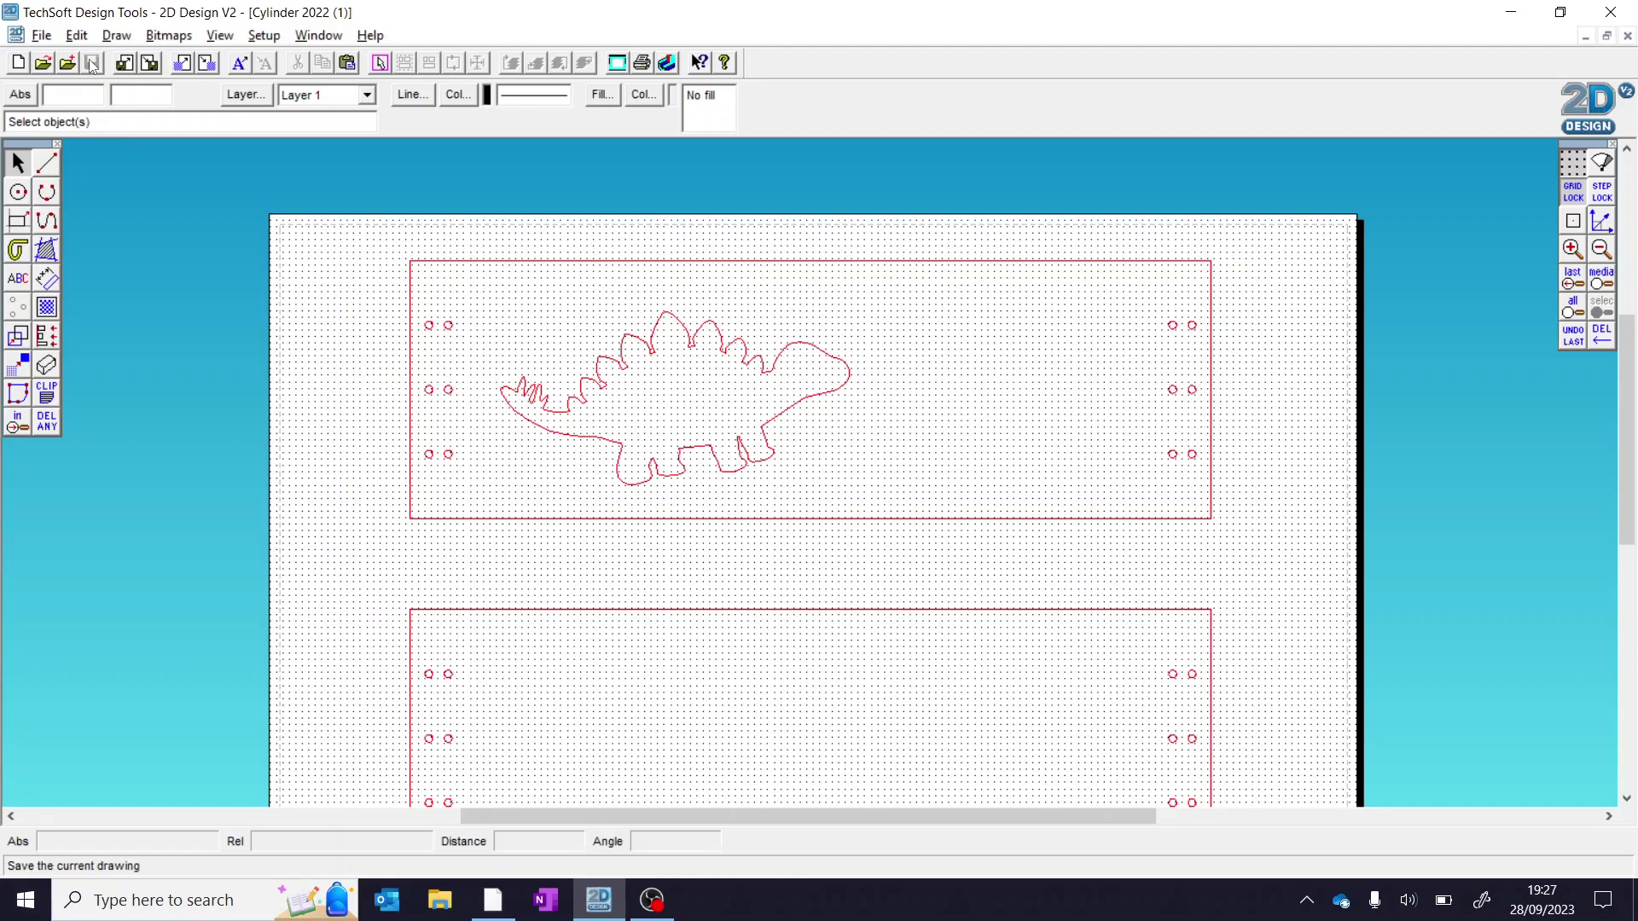